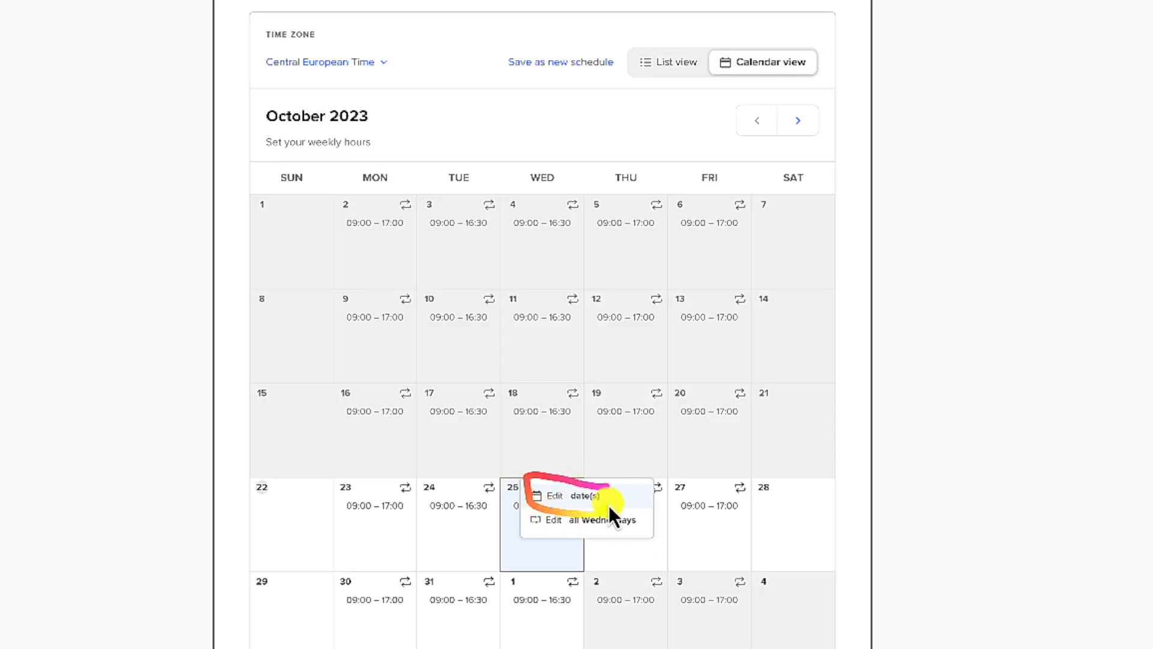
Edit only the 25 October 2023 date's availability and set its end time to 12:30
left_click(583, 503)
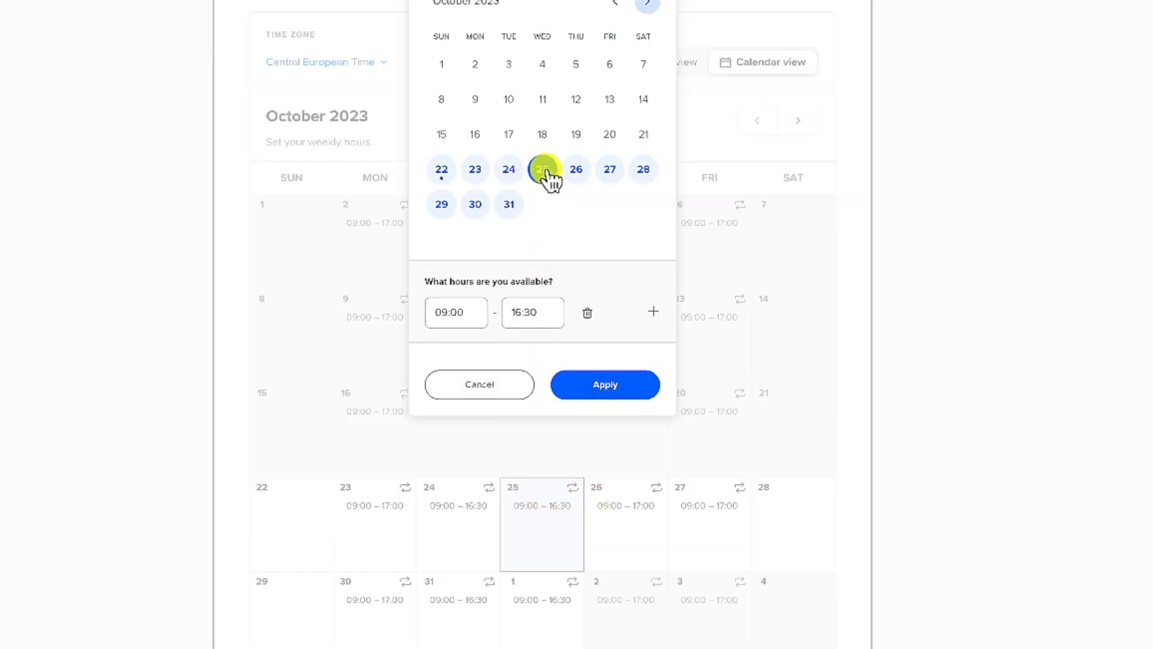
left_click(524, 314)
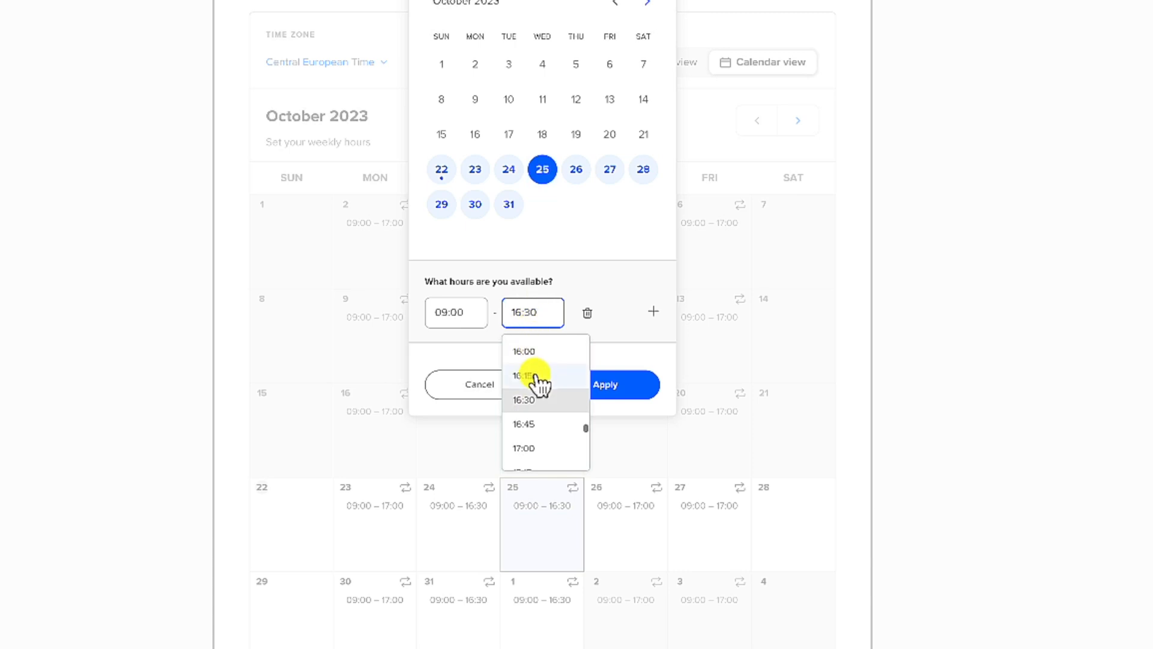
scroll(536, 380, "up", 6)
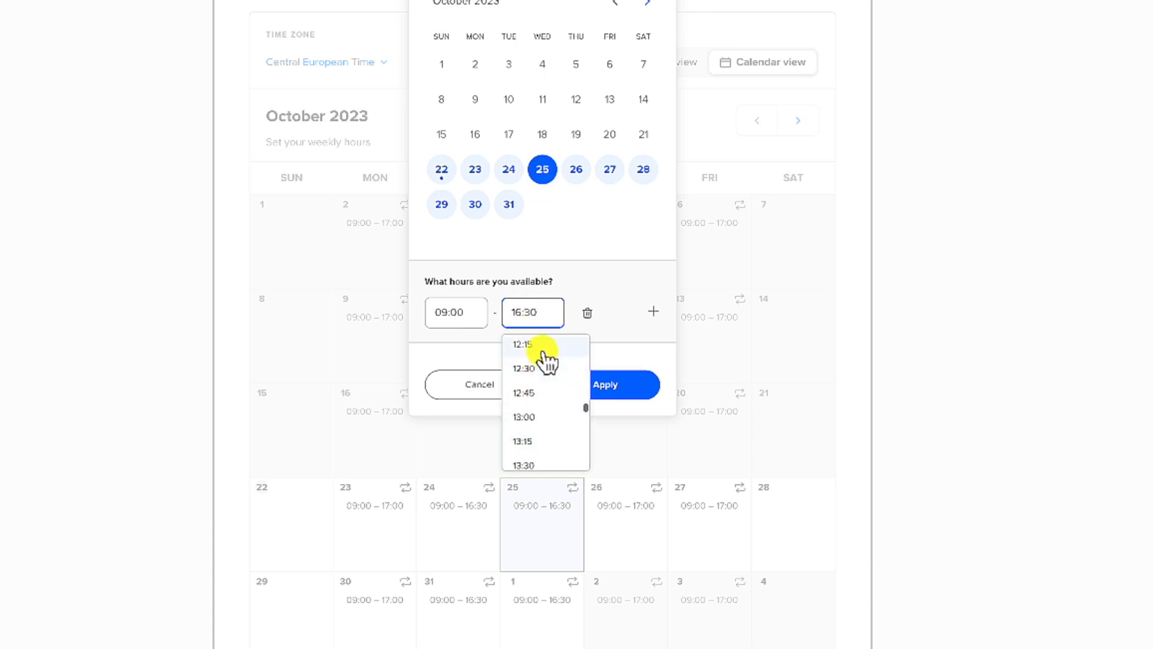
left_click(544, 365)
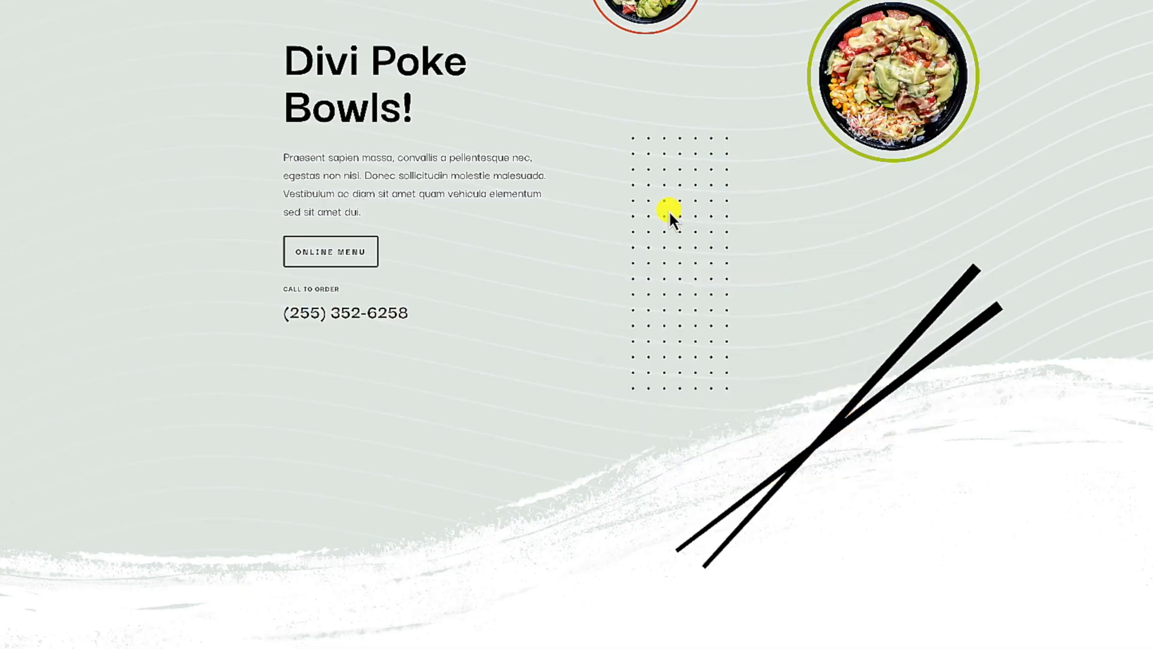
In the website's embedded booking calendar, select 25 October 2023 and proceed with a time slot
scroll(671, 214, "down", 20)
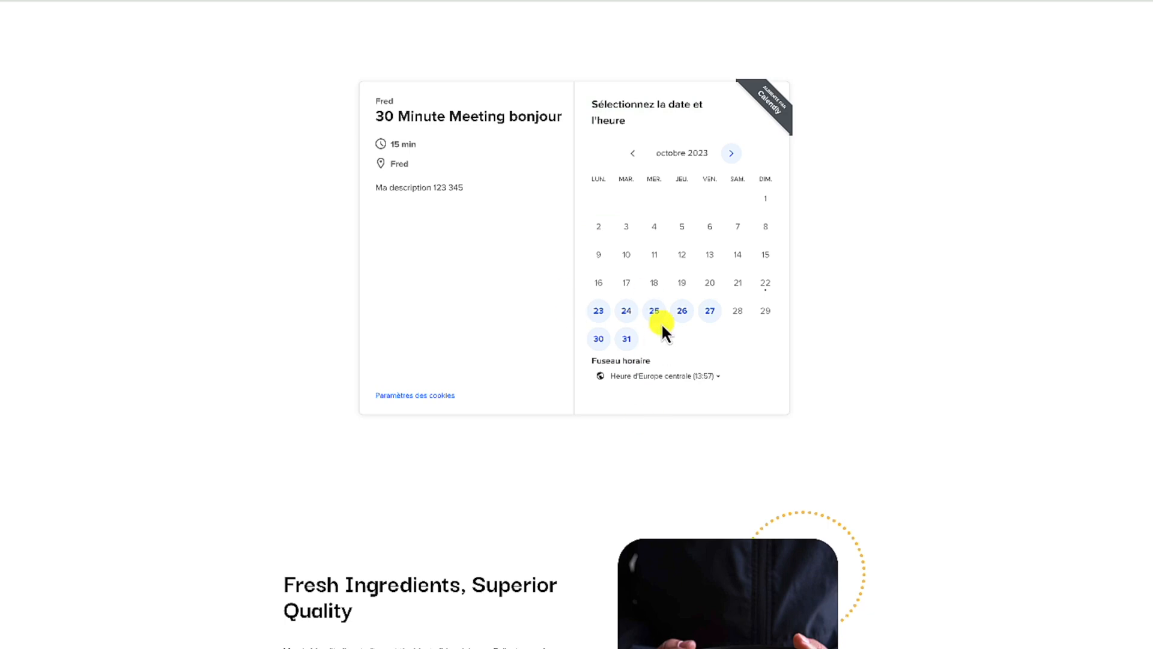
left_click(659, 318)
left_click(740, 180)
left_click(777, 184)
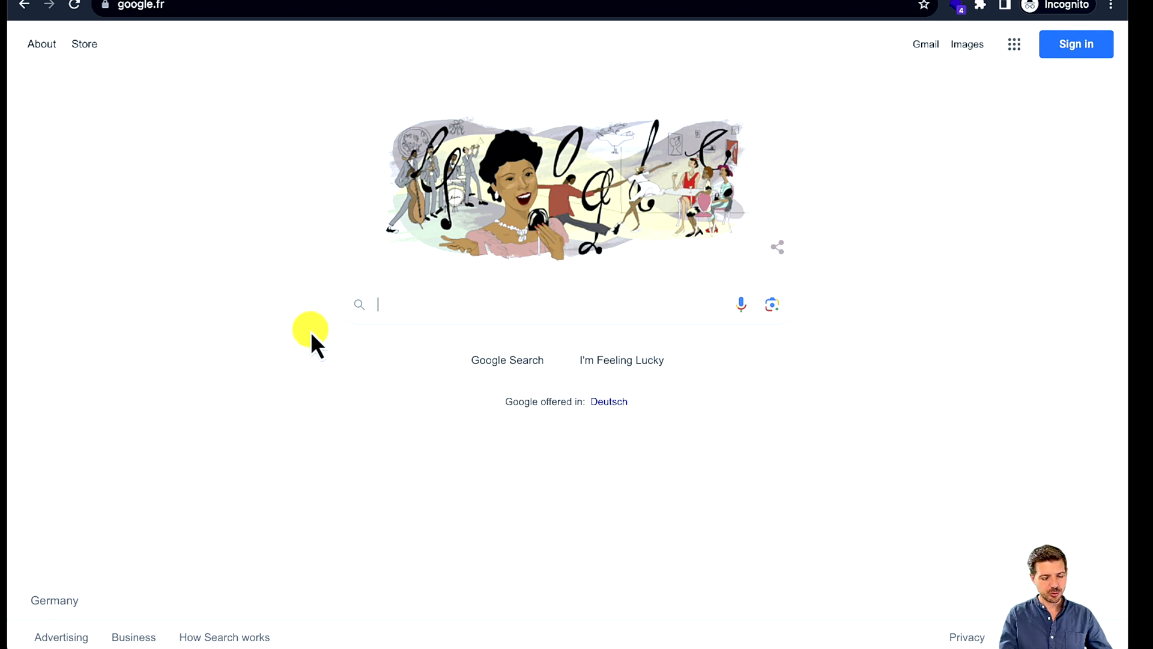
Search Google for calendly and open the sponsored "Sign Up for Calendly" result
type("calend")
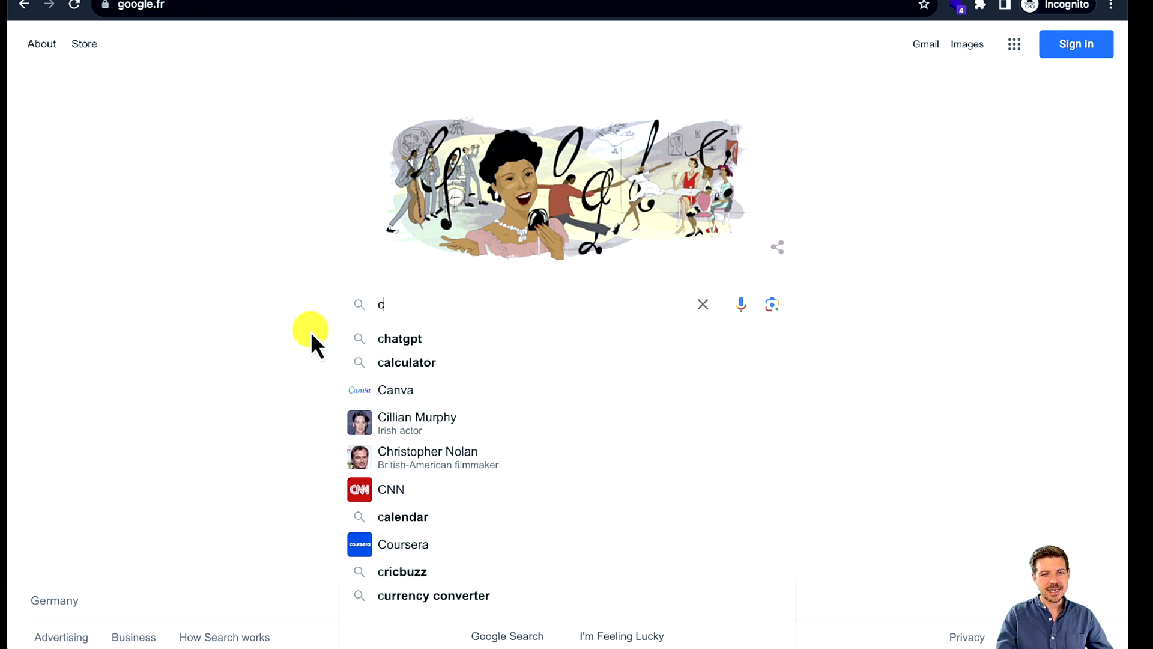
type("ly")
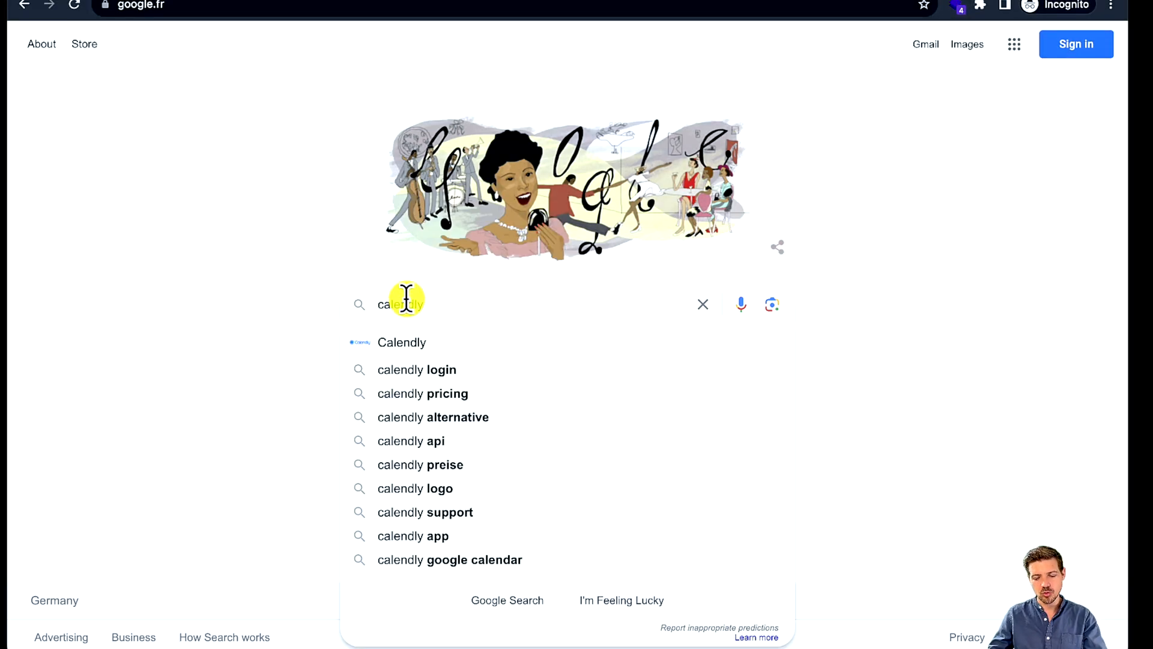
key("Return")
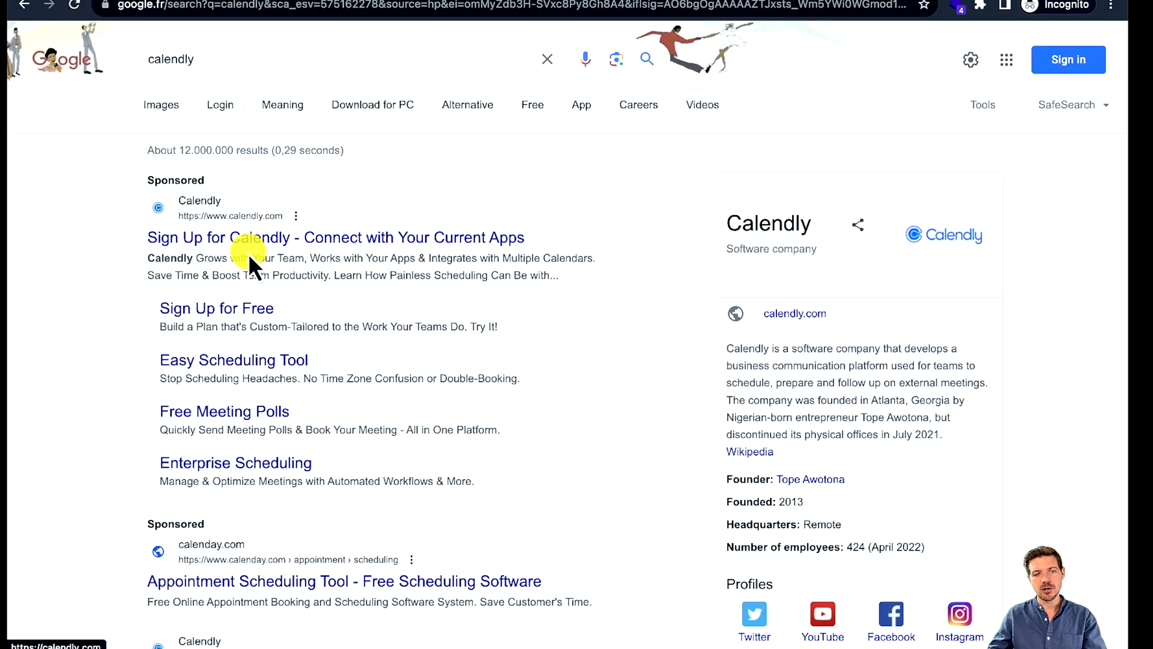
left_click(250, 239)
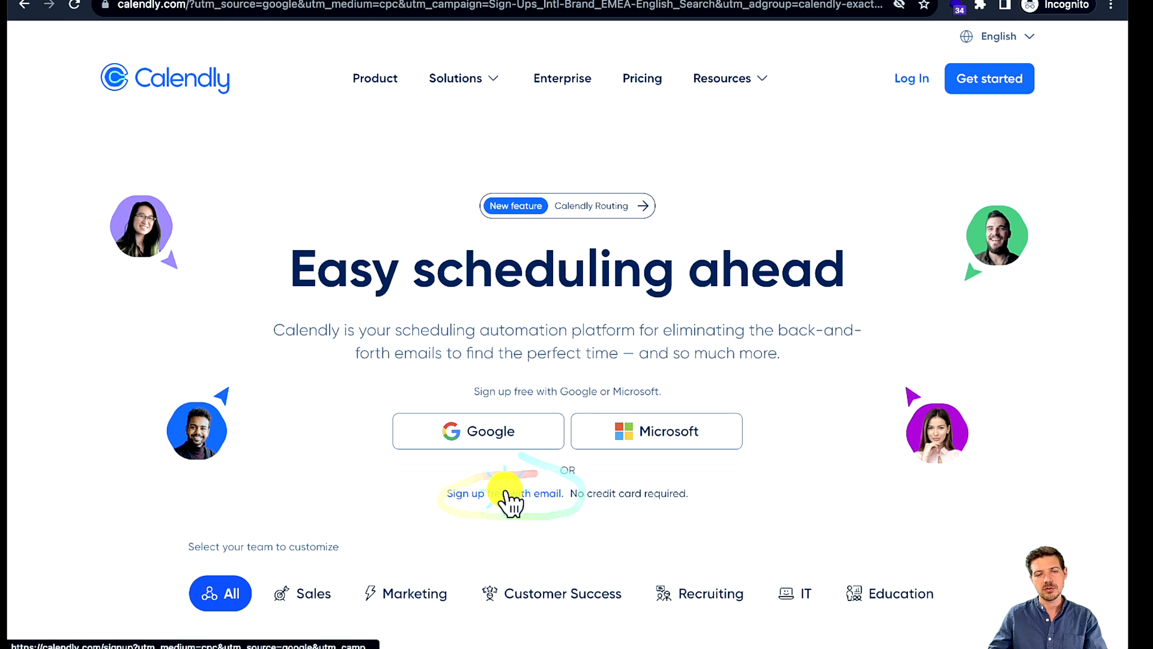
Choose email sign-up, fill in the account's e-mail address and submit the form
left_click(507, 493)
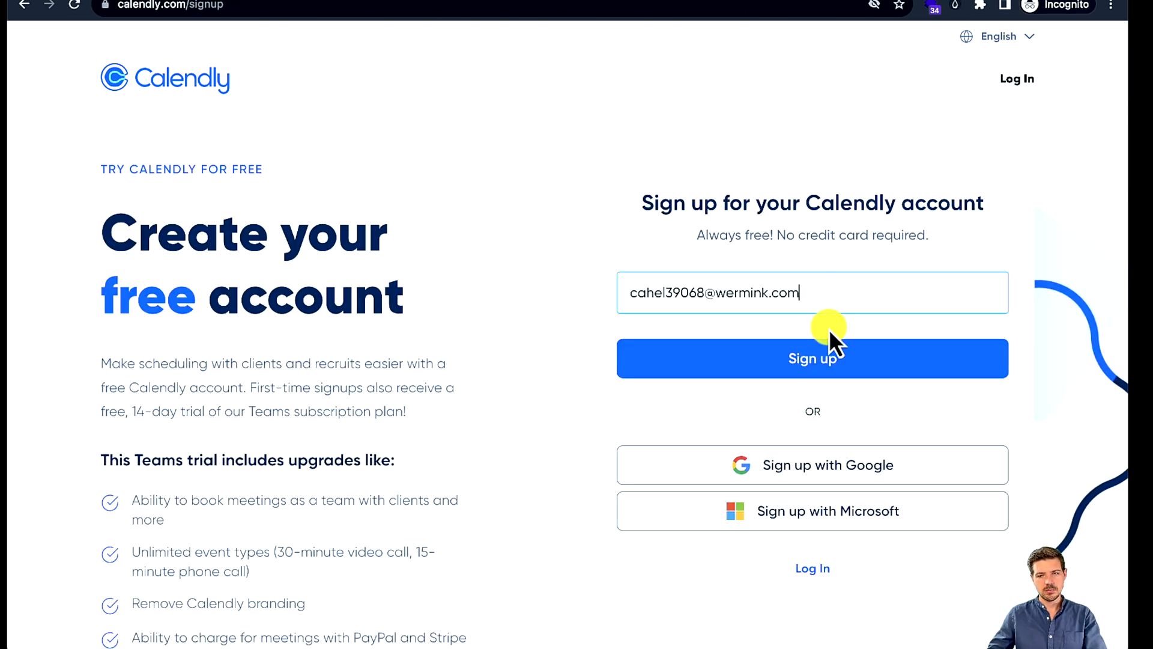
left_click(802, 372)
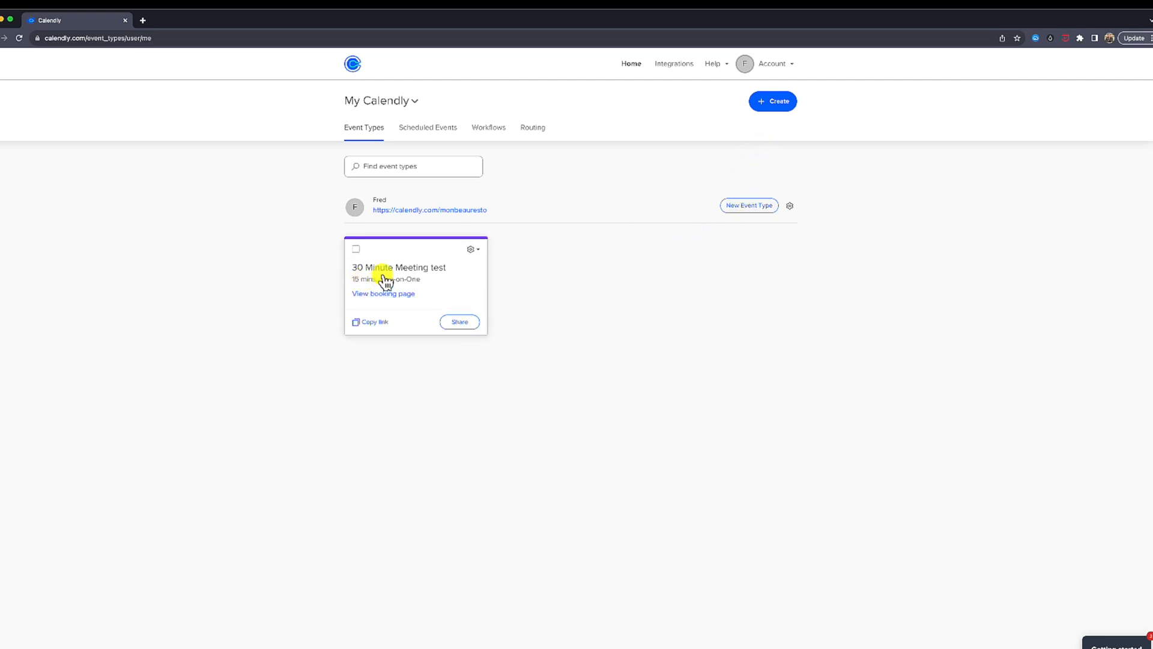
Open the "30 Minute Meeting test" event type and expand its "What event is this?" section for editing
left_click(440, 274)
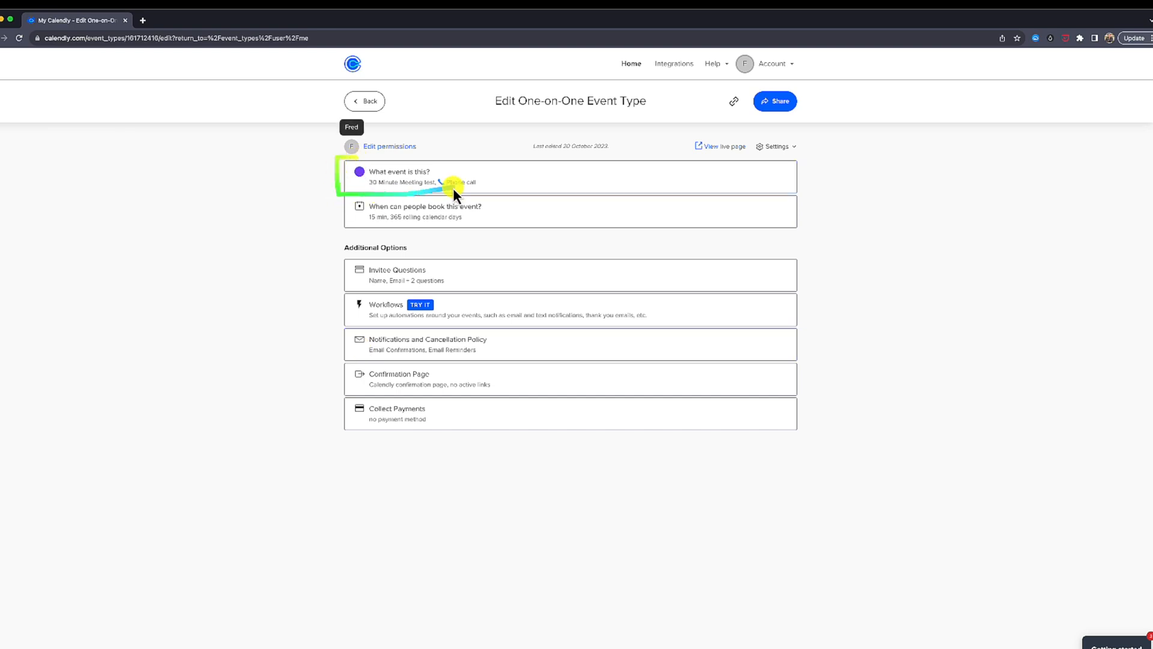
left_click_drag(454, 190, 379, 164)
left_click(396, 181)
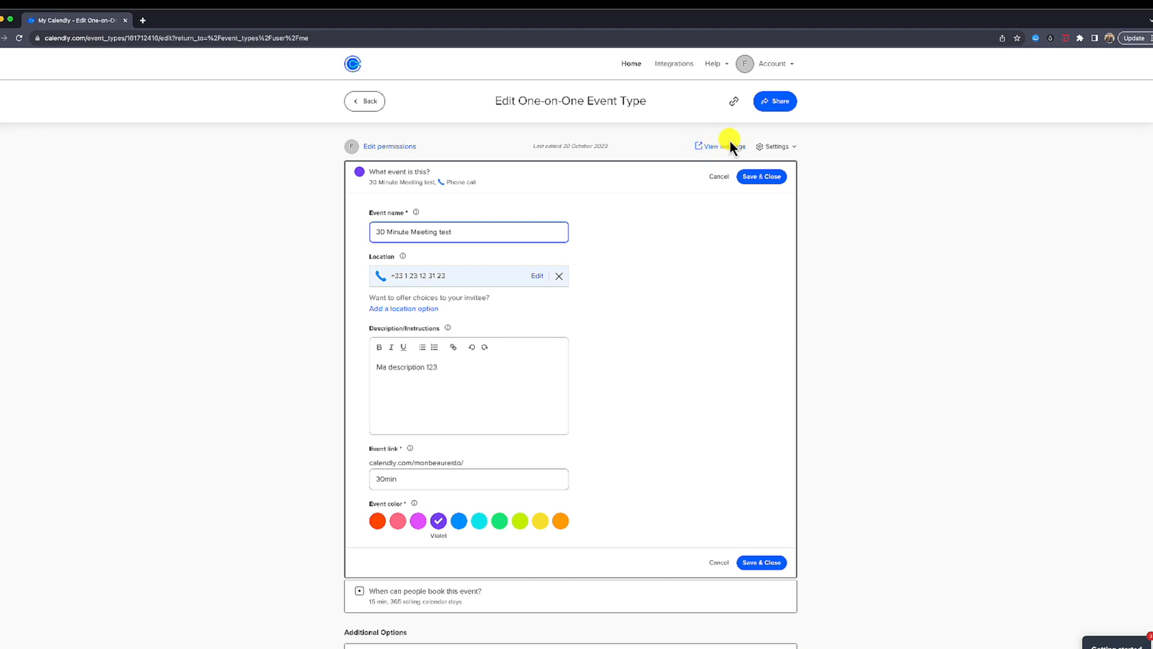
View the event's live booking page and examine its title, duration, location and description
mouse_move(730, 139)
left_mouse_down()
mouse_move(684, 140)
mouse_move(769, 159)
left_mouse_up()
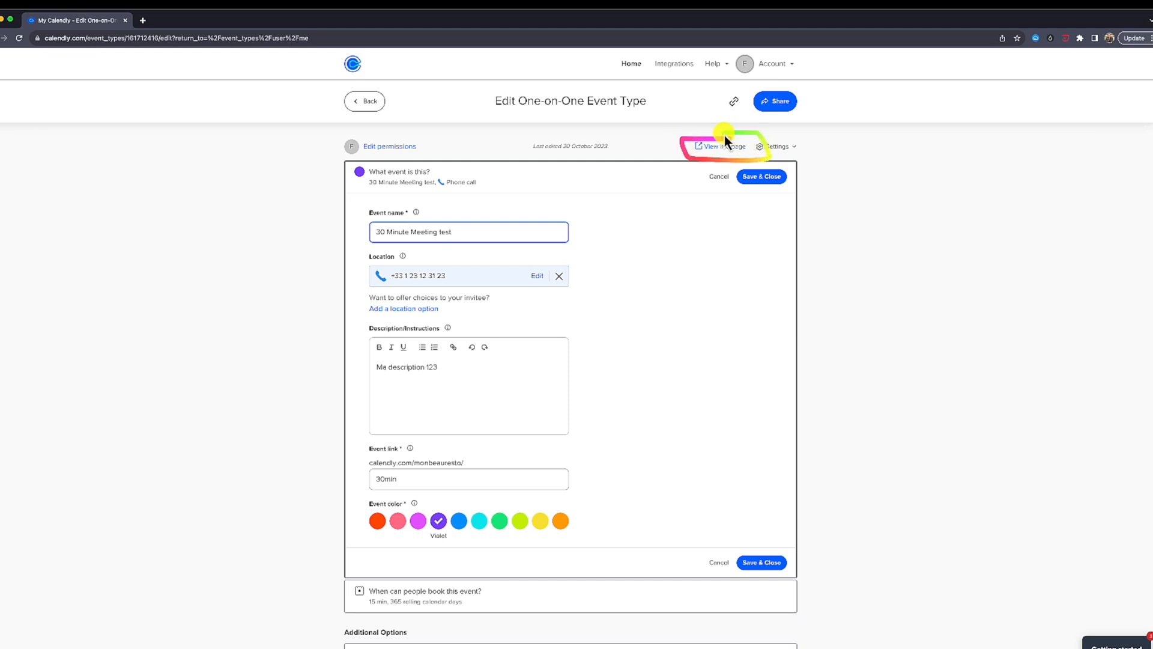
left_click(715, 147)
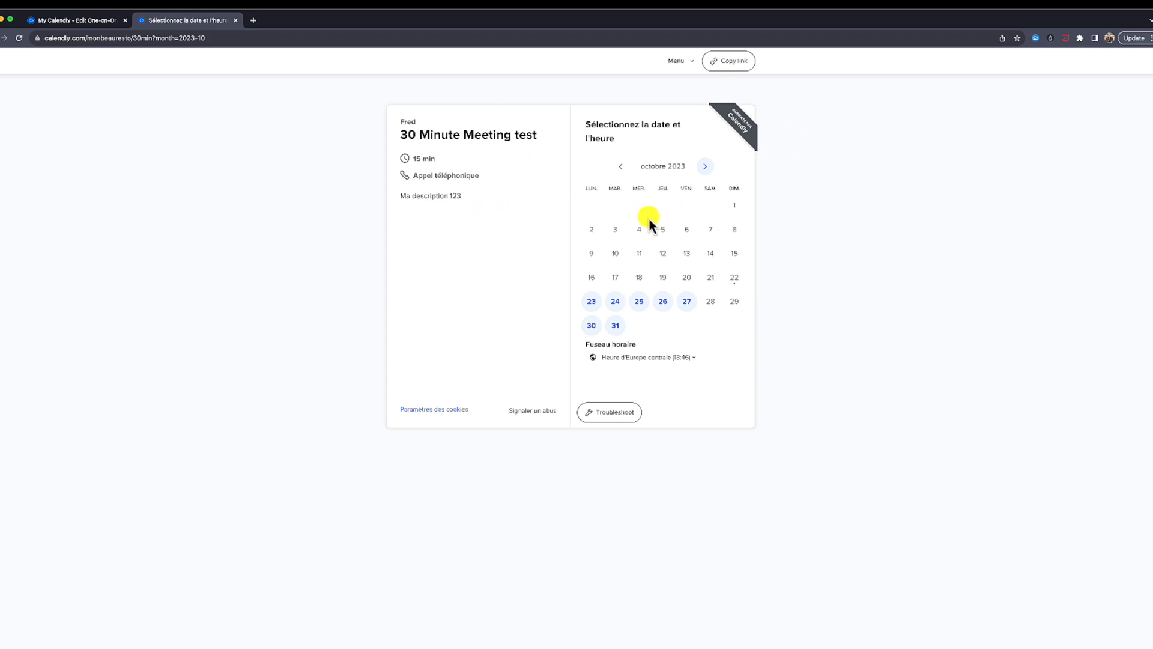
left_click_drag(404, 133, 539, 135)
left_click_drag(414, 158, 478, 178)
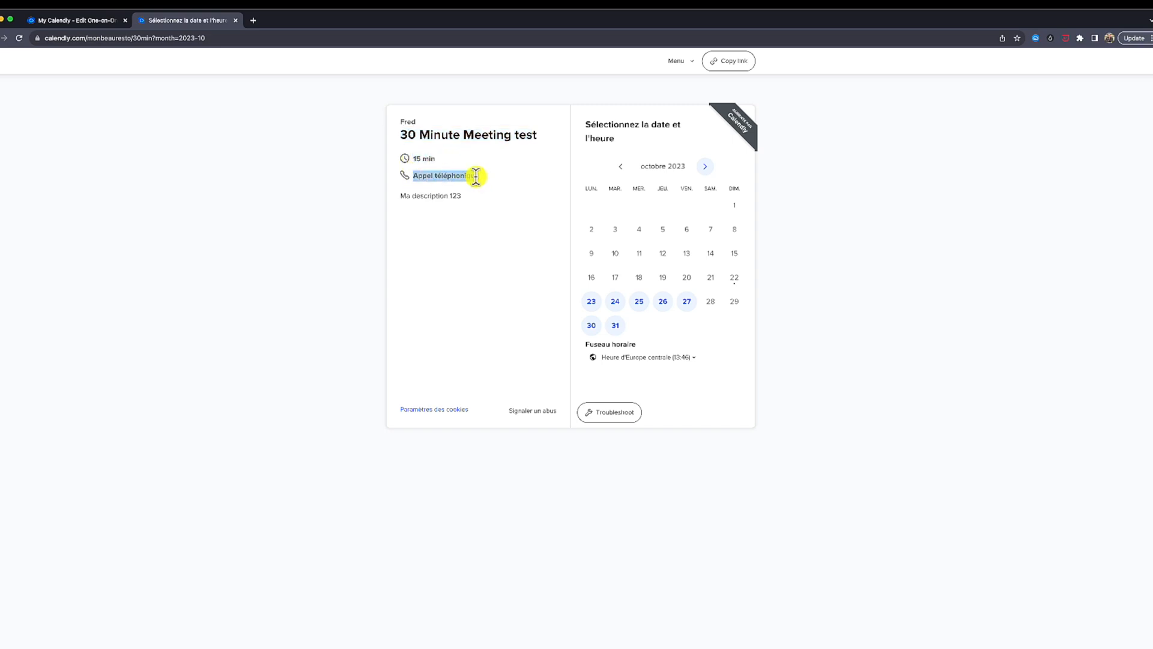
left_click_drag(406, 196, 440, 196)
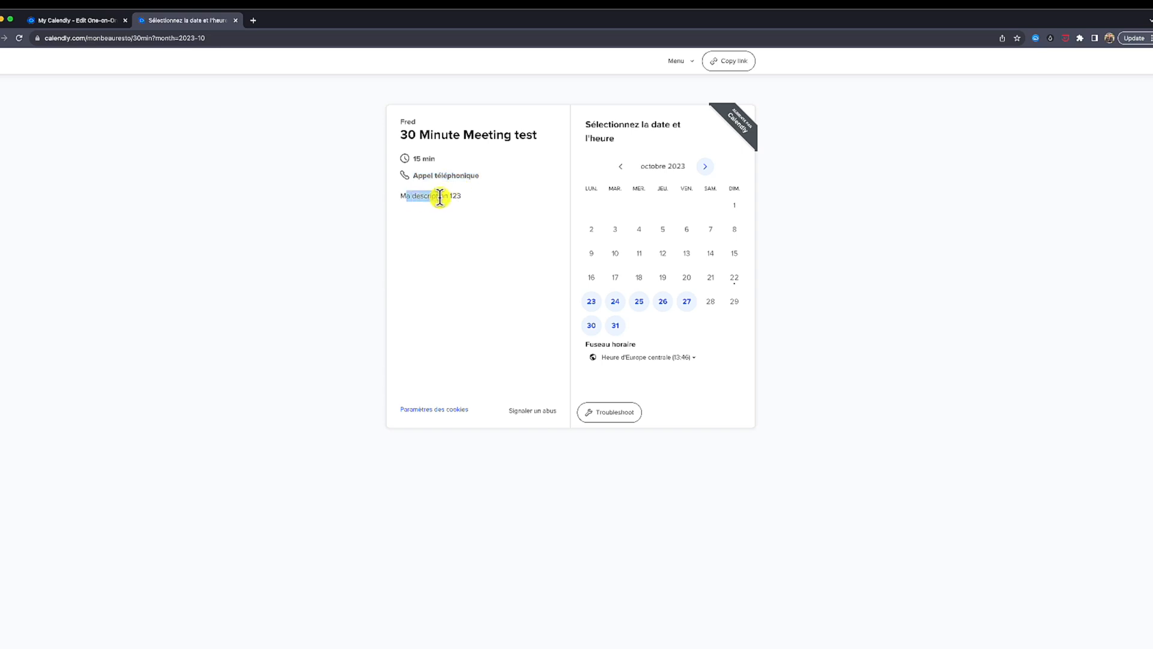
Return to the event type editor and rename the event as "30 Minute Meeting bonjour"
left_click(103, 23)
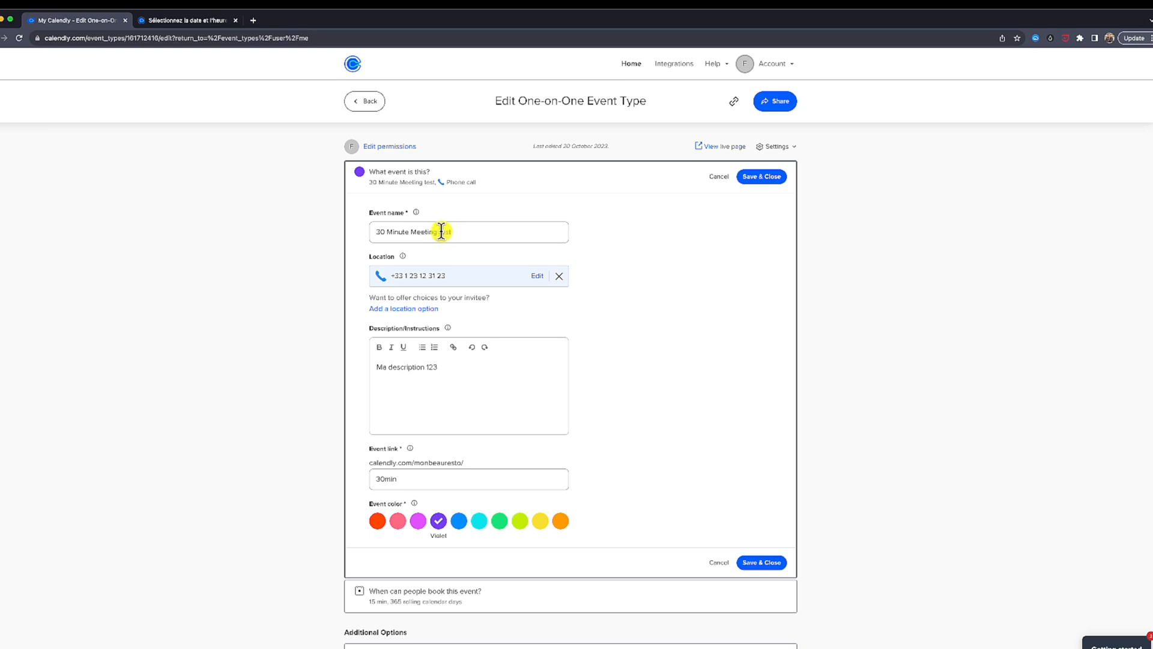
left_click_drag(440, 234, 463, 241)
type("bonjour")
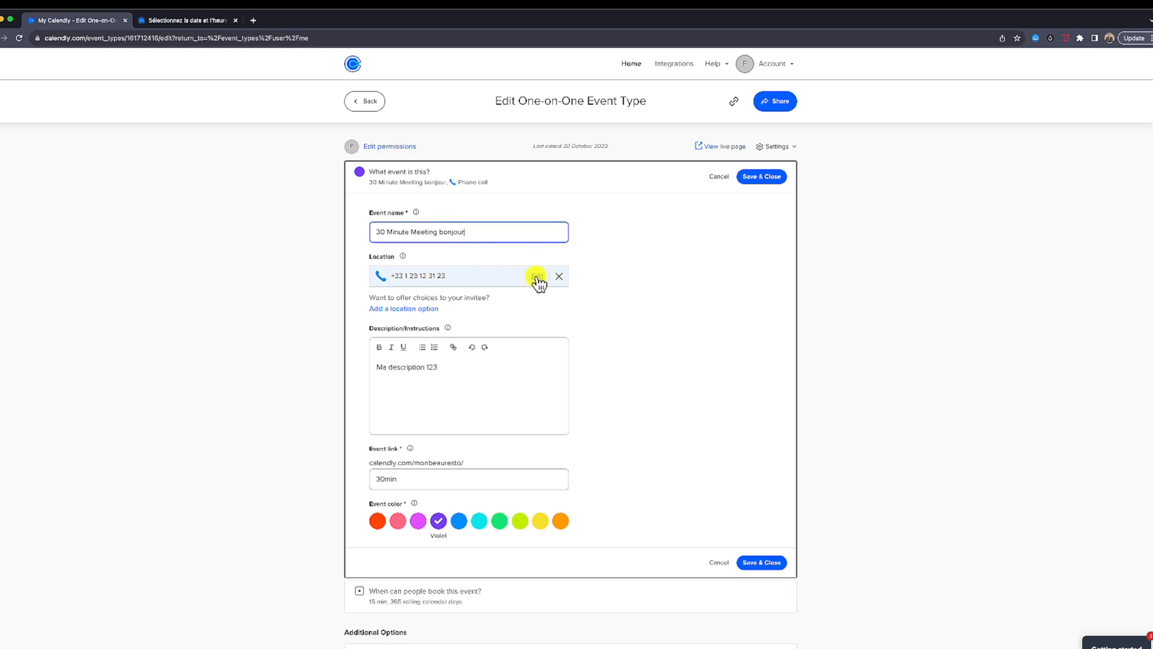
Replace the phone call location with an in-person meeting, entering the host's first name as the place
left_click(559, 275)
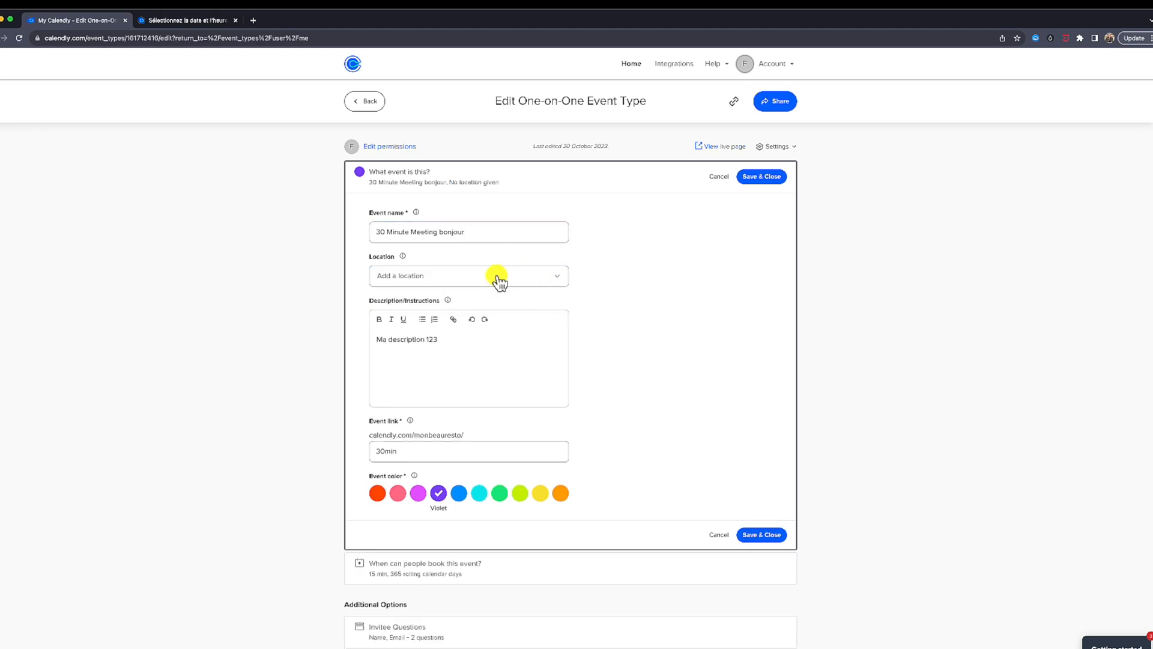
left_click(455, 281)
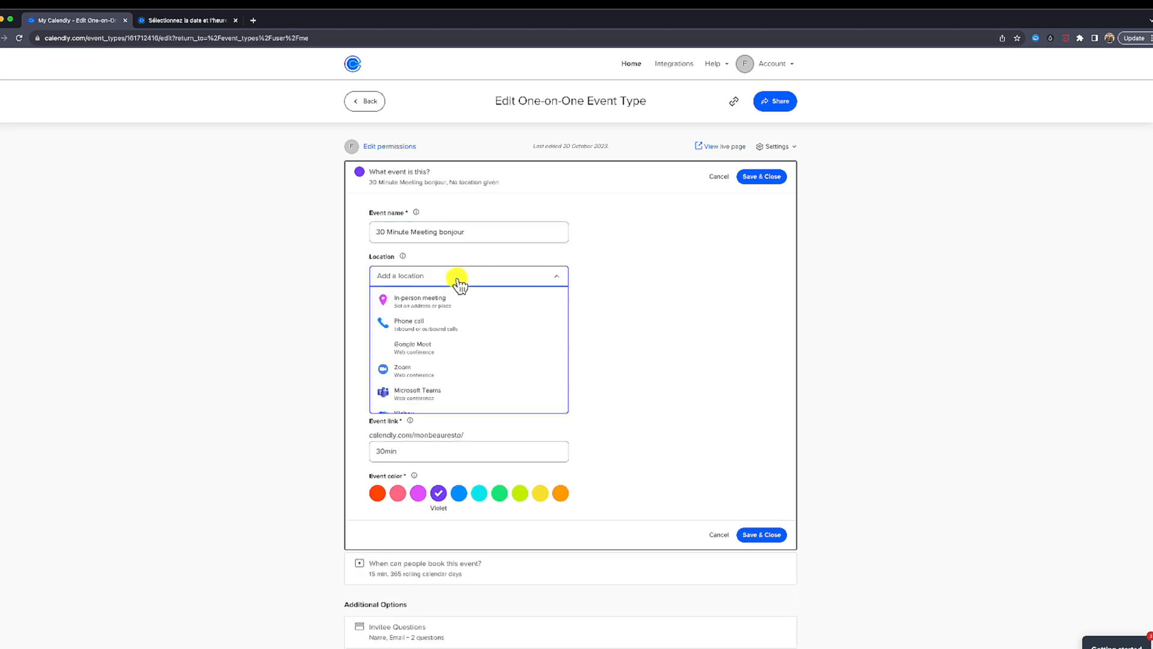
left_click(427, 309)
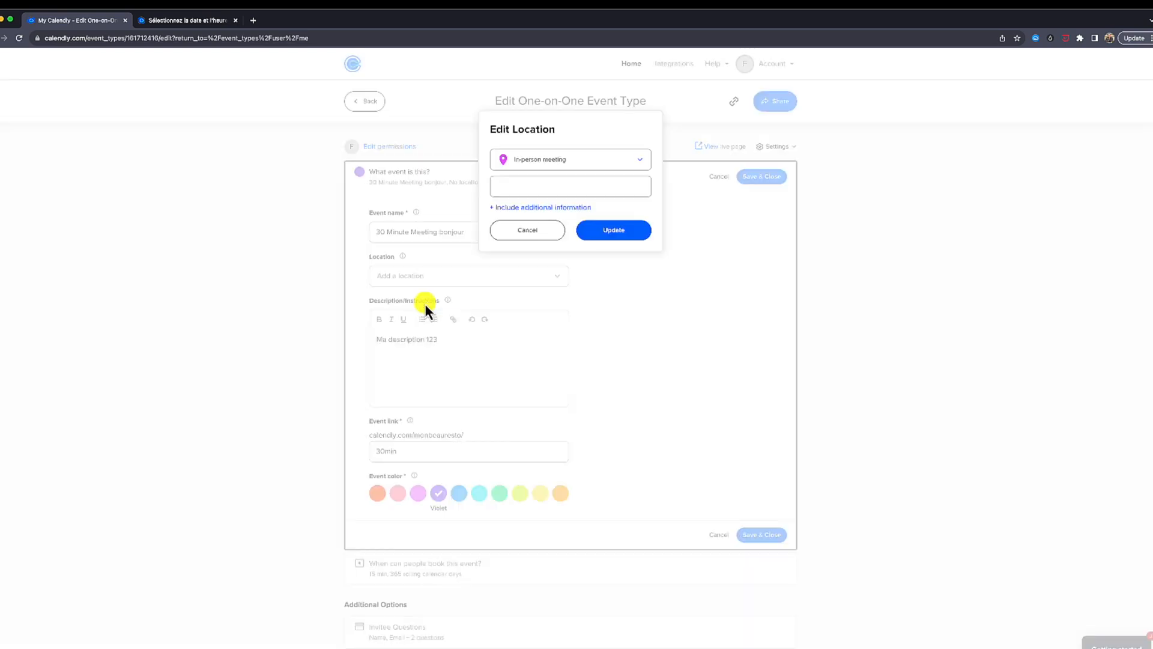
left_click(536, 183)
left_click(550, 158)
left_click(543, 178)
type("Fred")
left_click(601, 229)
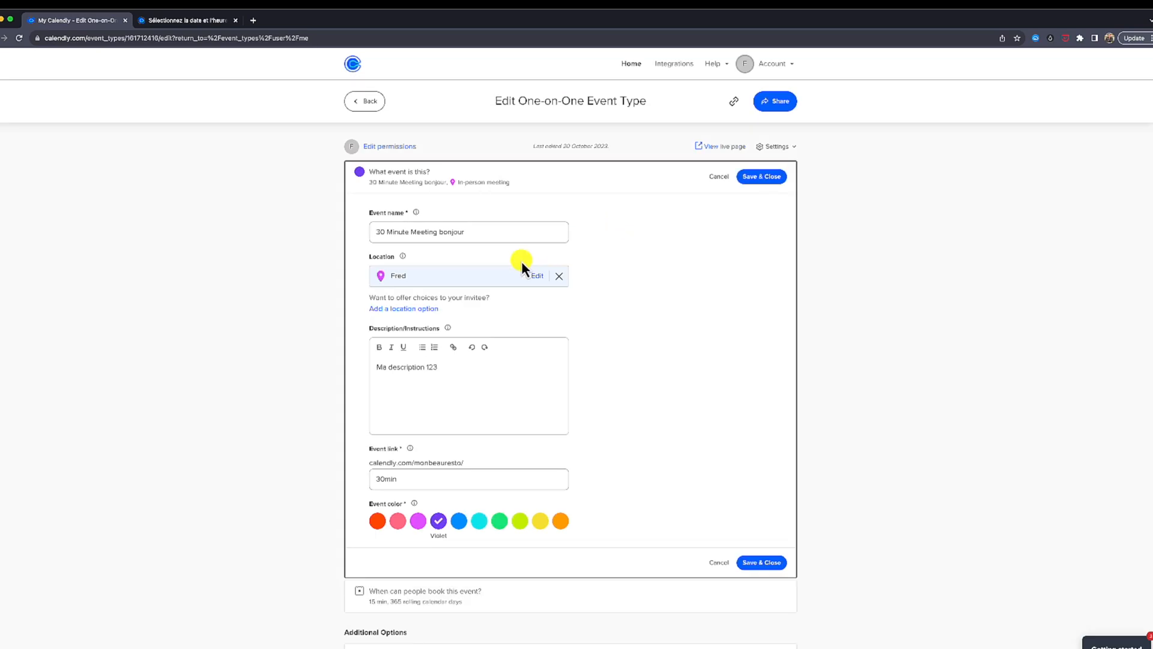
Extend the event description to "Ma description 123 345" and save the event details
left_click(445, 367)
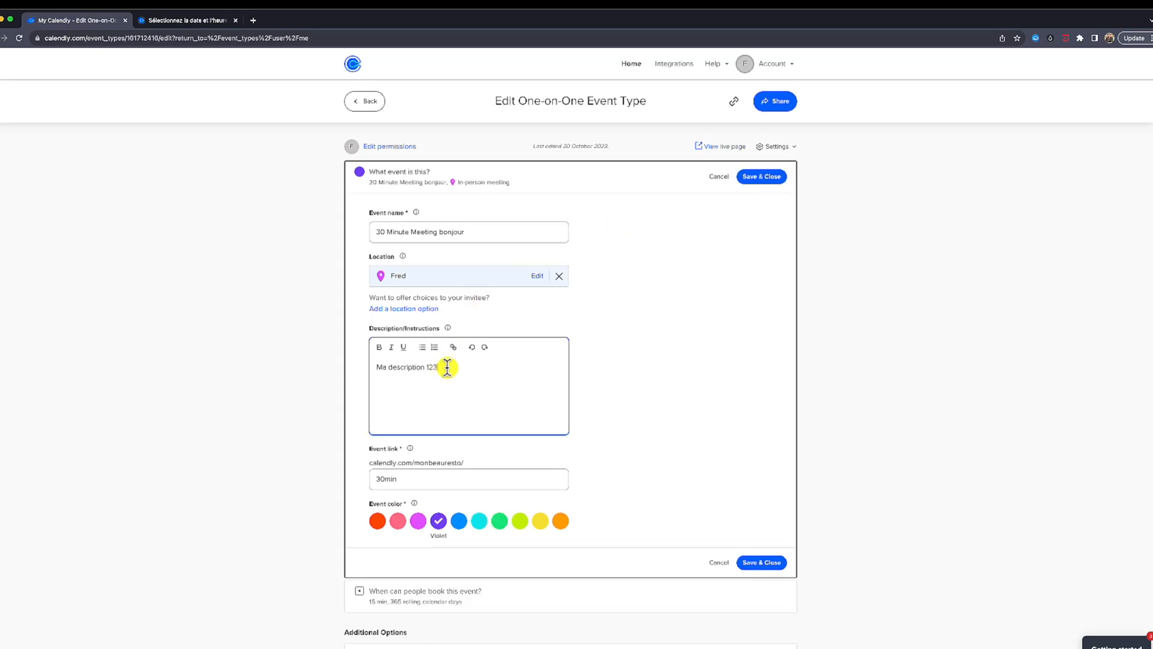
type("345")
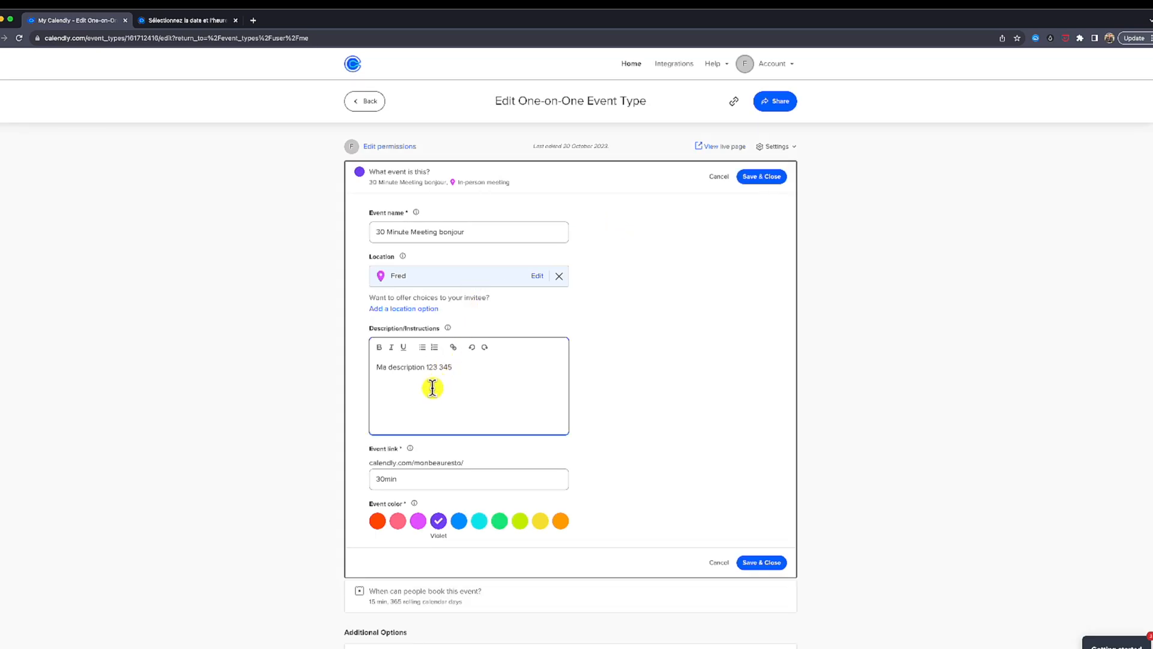
scroll(432, 387, "down", 1)
scroll(385, 428, "down", 1)
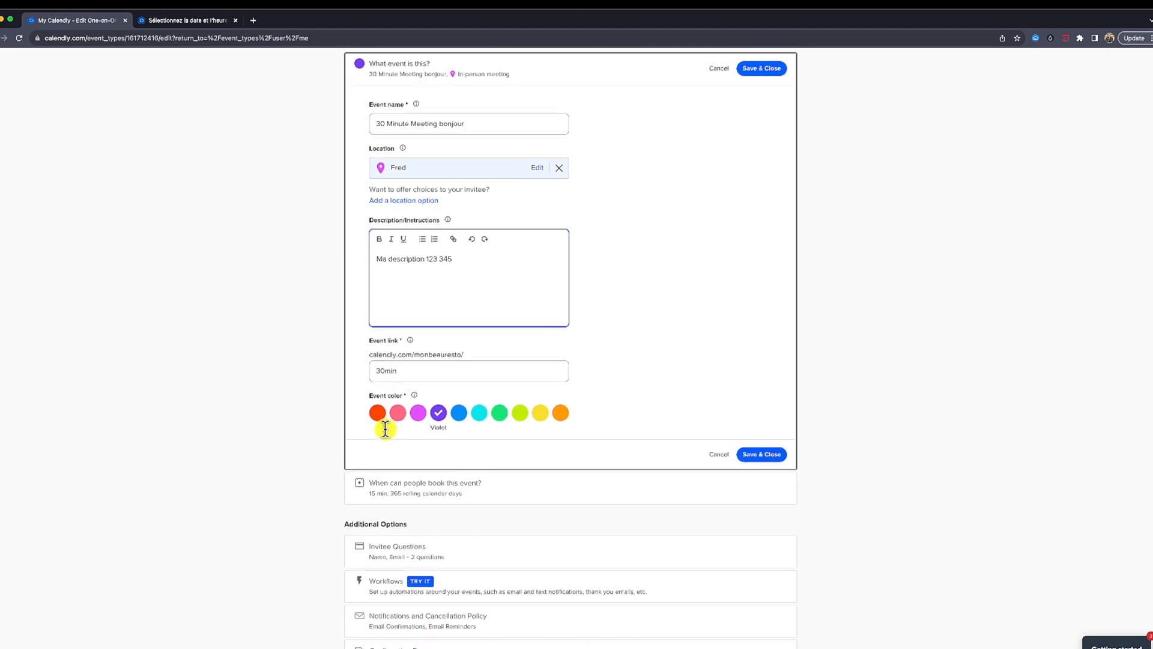
scroll(582, 402, "up", 2)
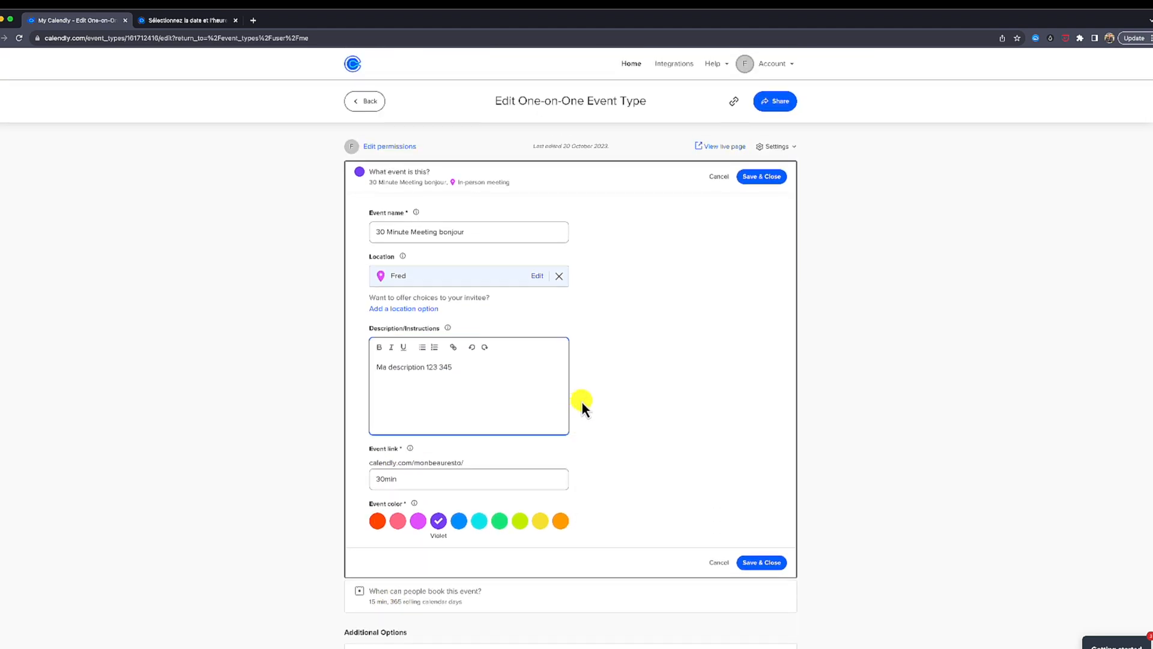
left_click(755, 179)
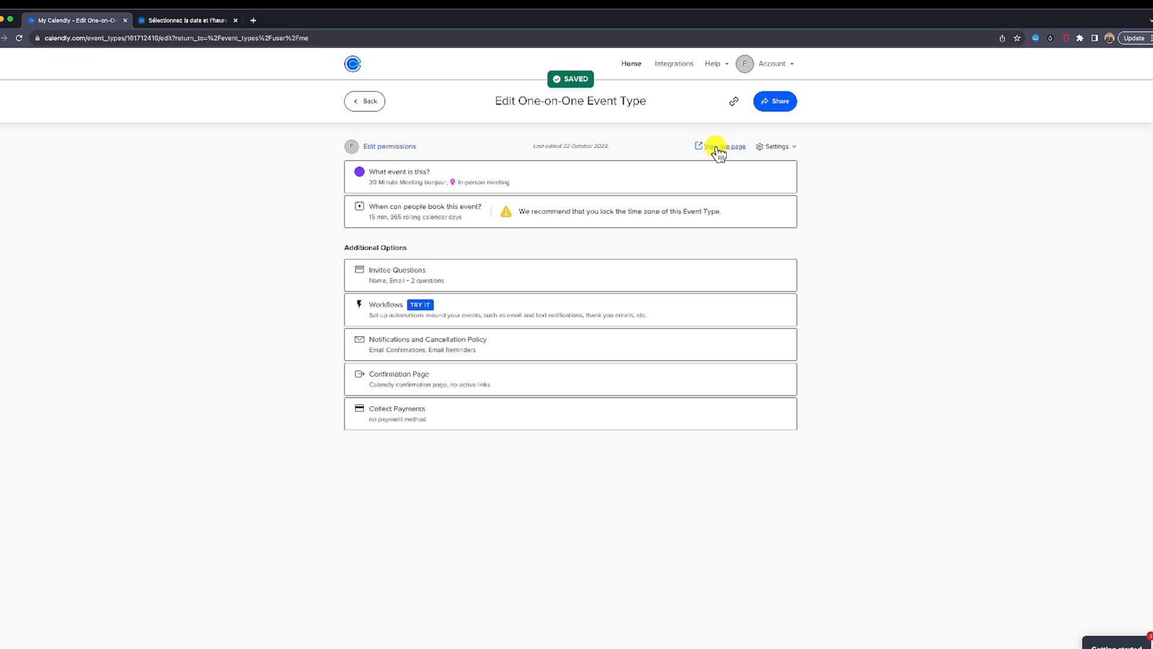
View the live booking page again and check the event's edited title, location and description
left_click(717, 147)
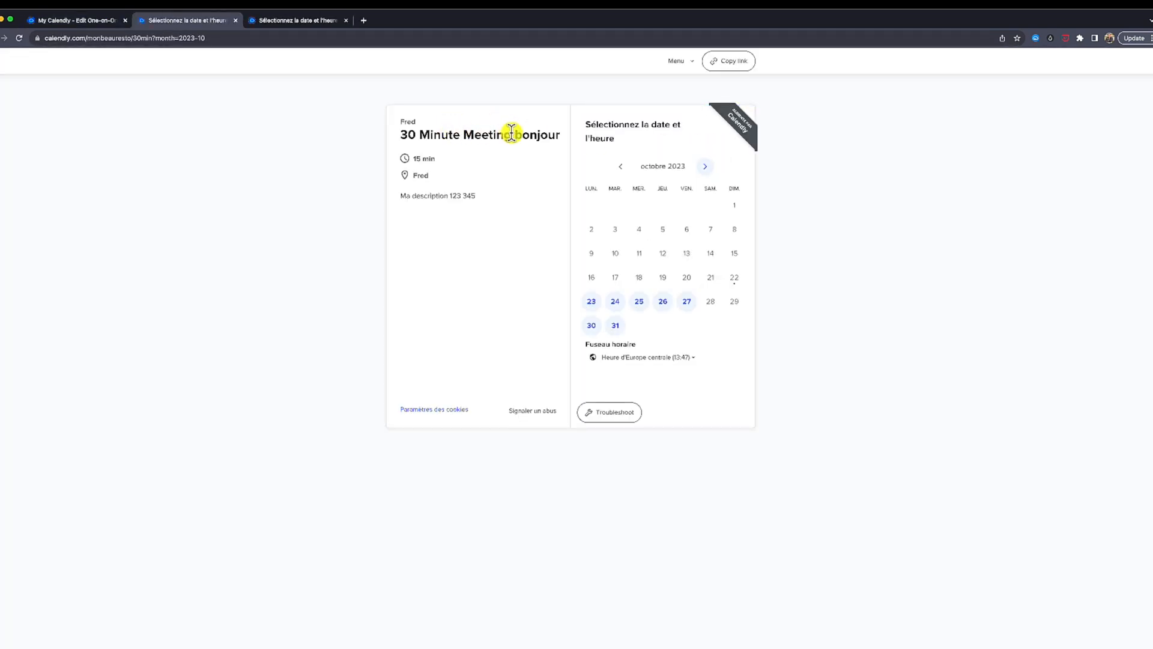
left_click_drag(511, 132, 560, 133)
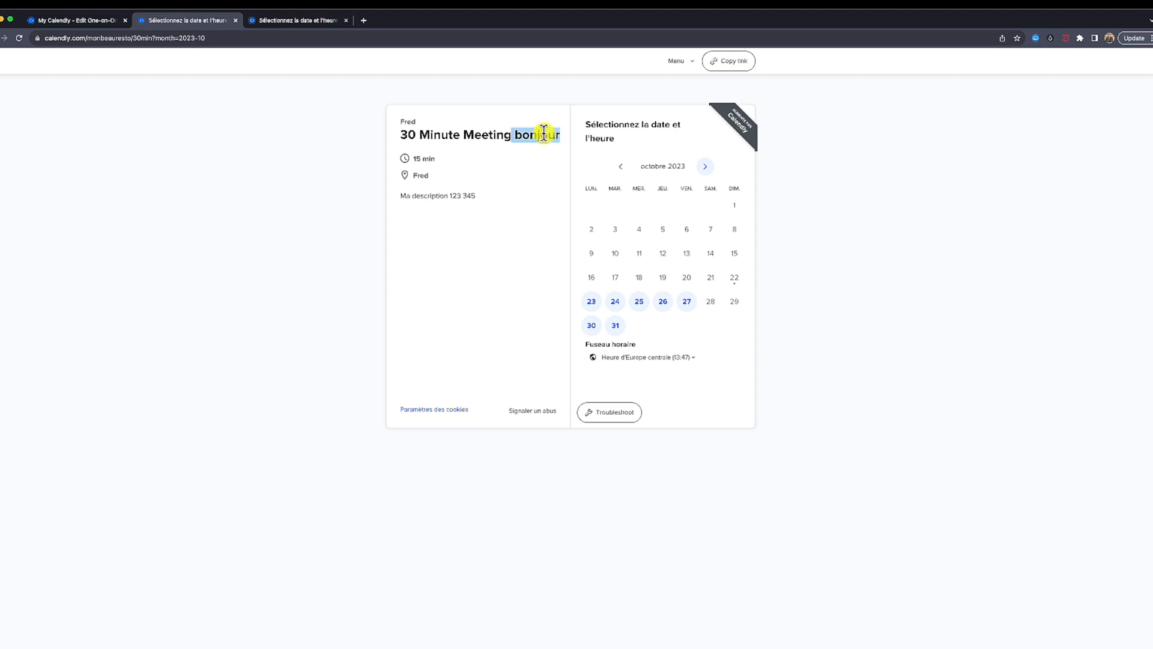
double_click(420, 175)
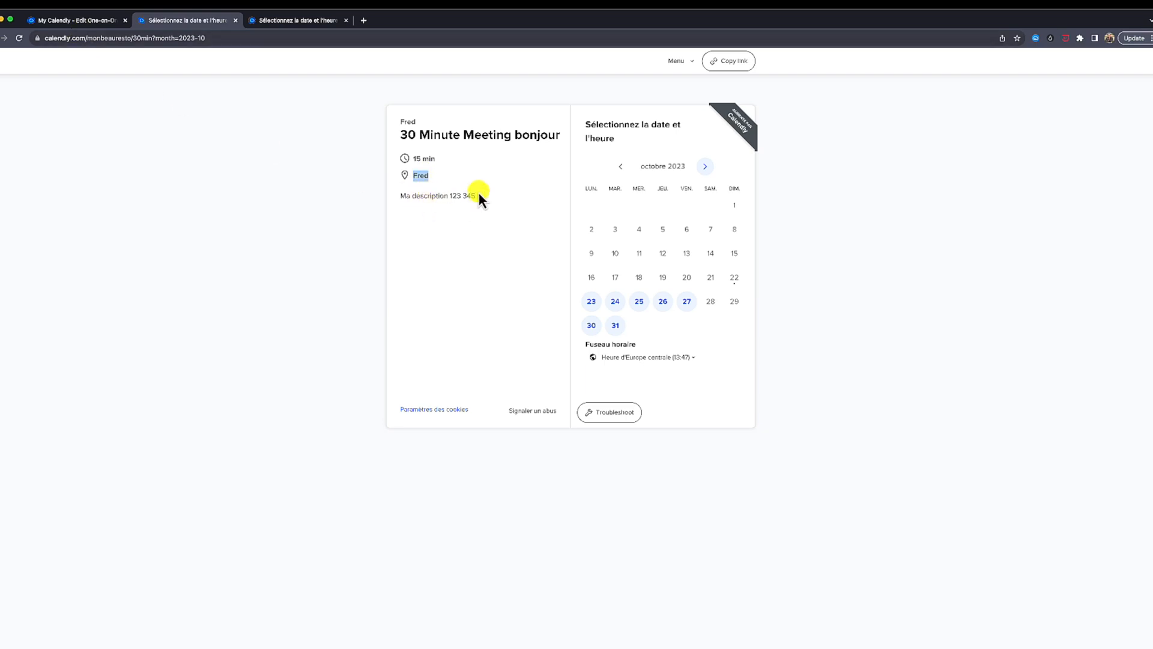
left_click_drag(484, 197, 408, 197)
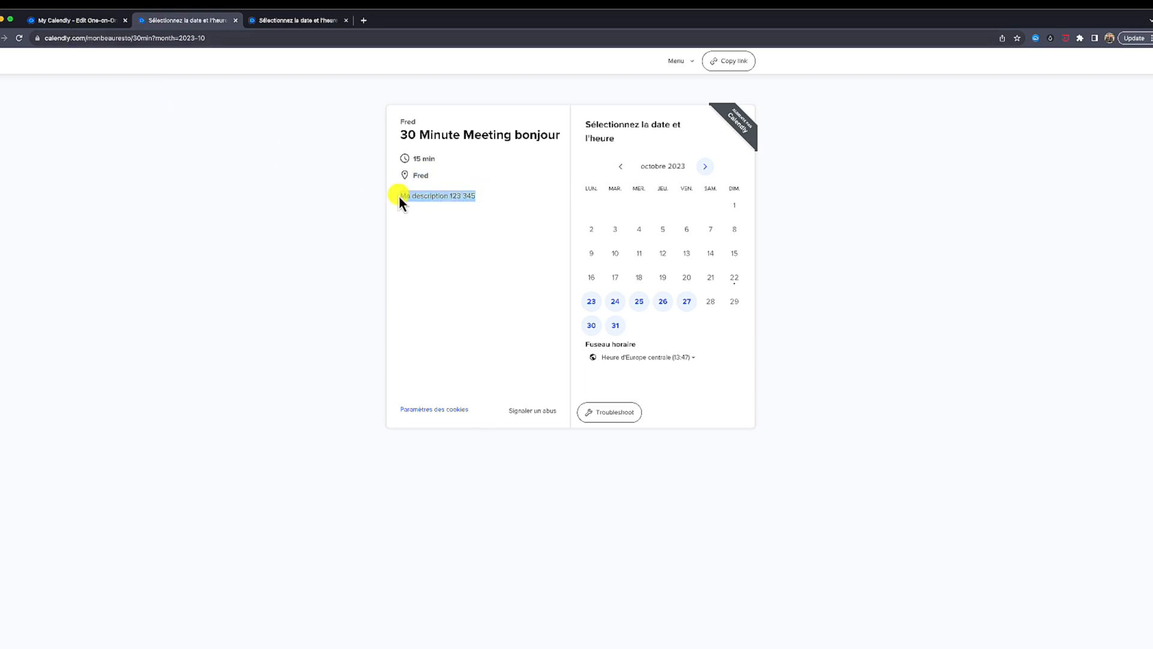
Return to the event type editor, open the booking availability settings and set the event duration to 30 min
left_click(75, 21)
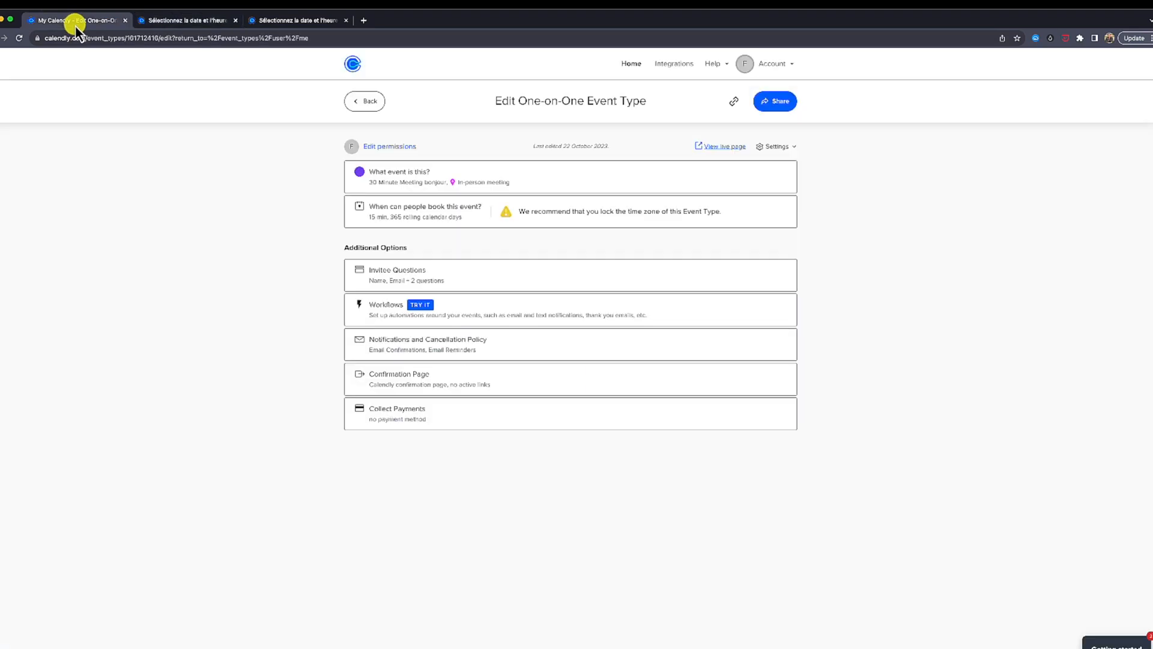
left_click(406, 216)
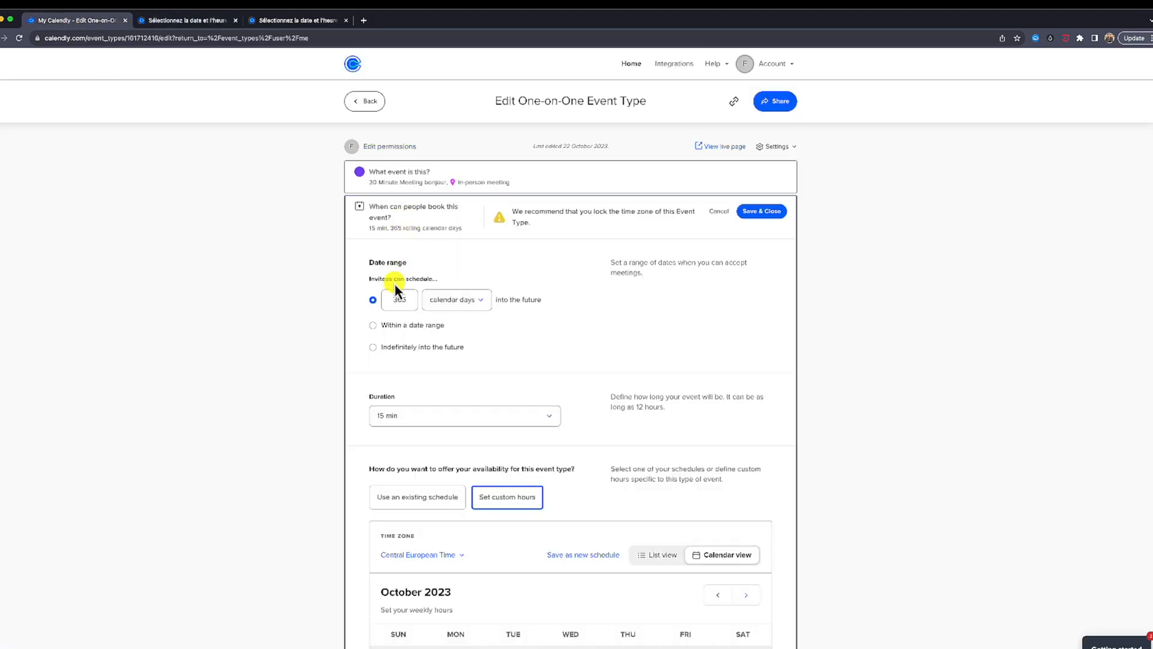
scroll(329, 341, "down", 1)
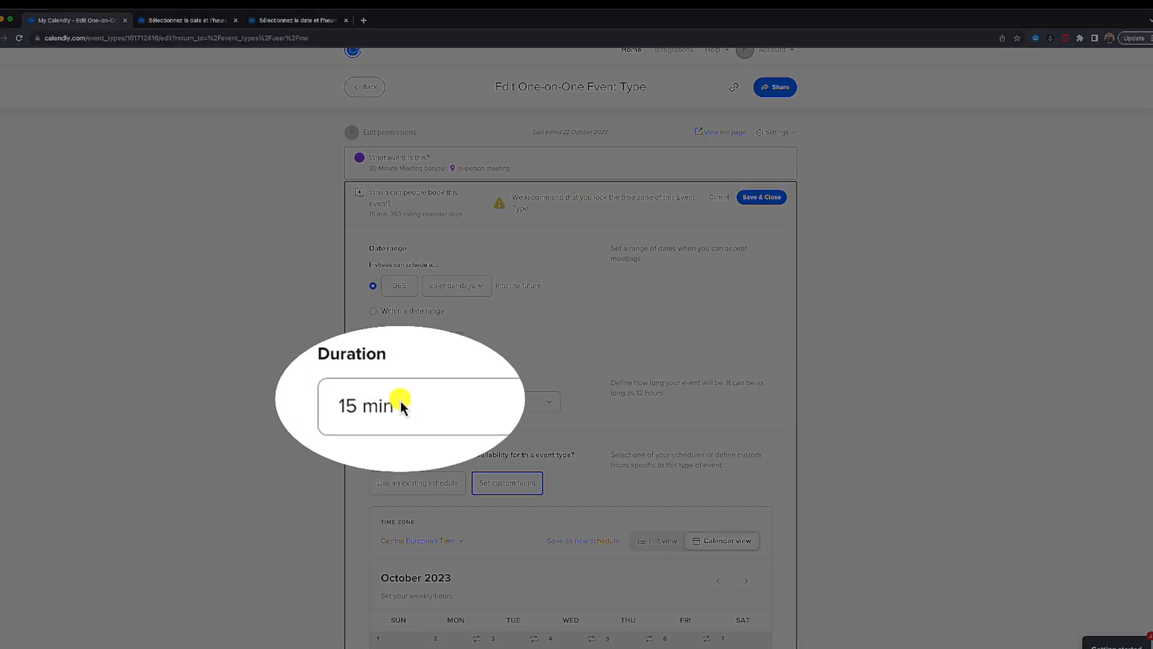
left_click(401, 401)
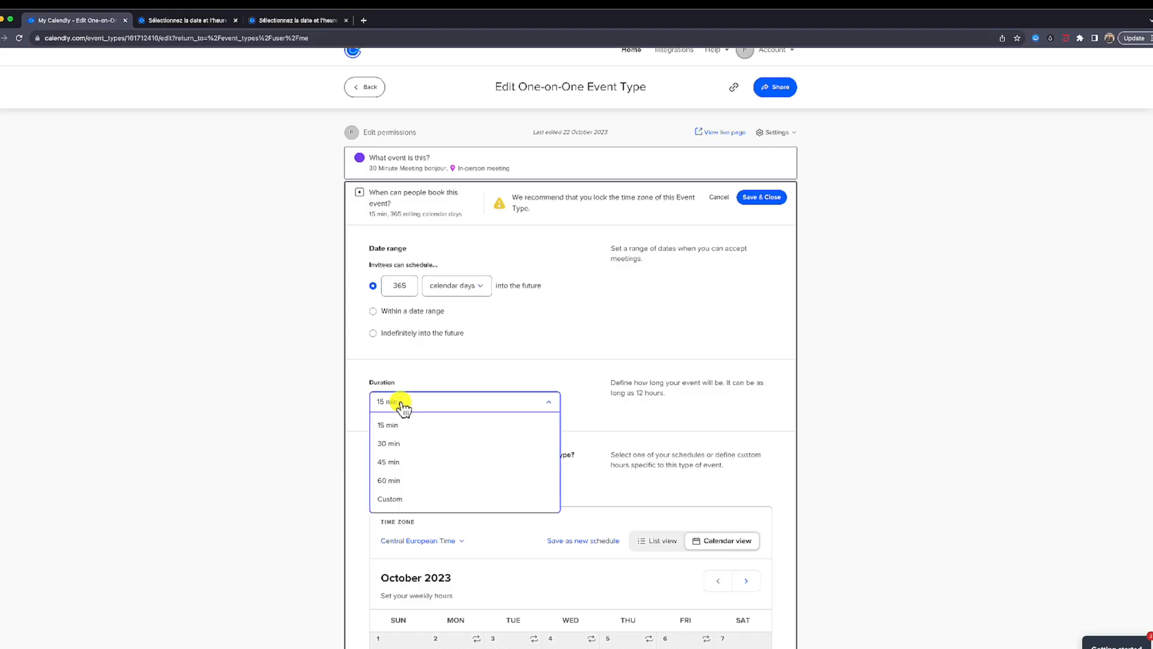
left_click(406, 445)
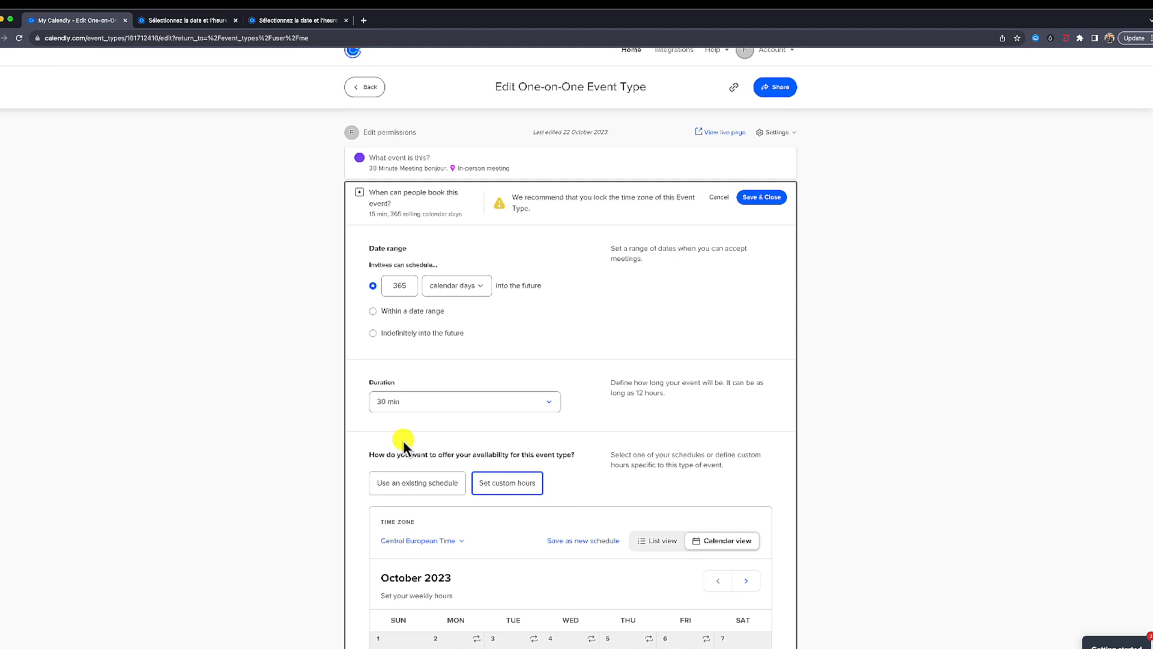
Limit bookings to 10 calendar days into the future, save the availability settings and open the live booking page
double_click(394, 285)
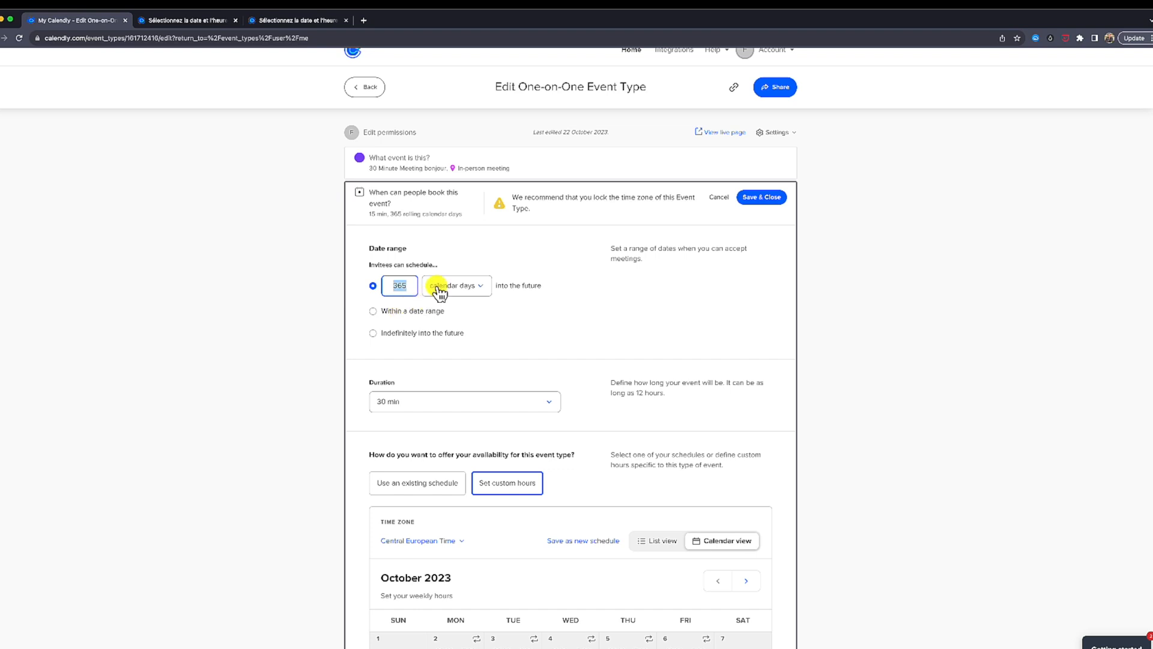
type("10")
left_click(751, 197)
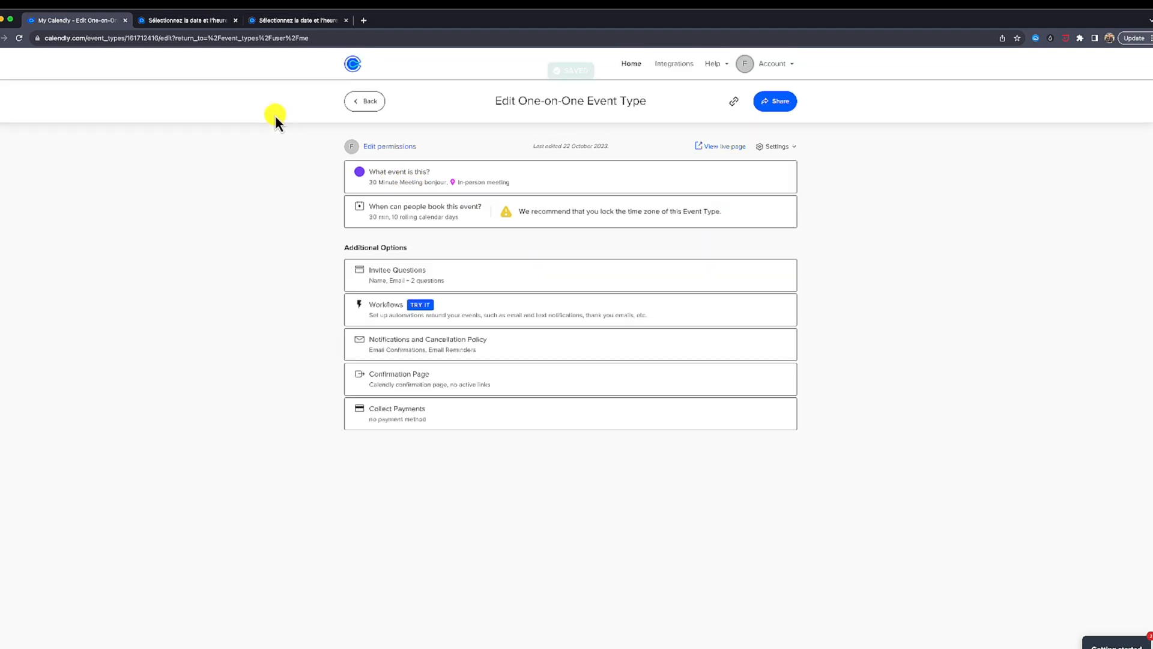
left_click(698, 148)
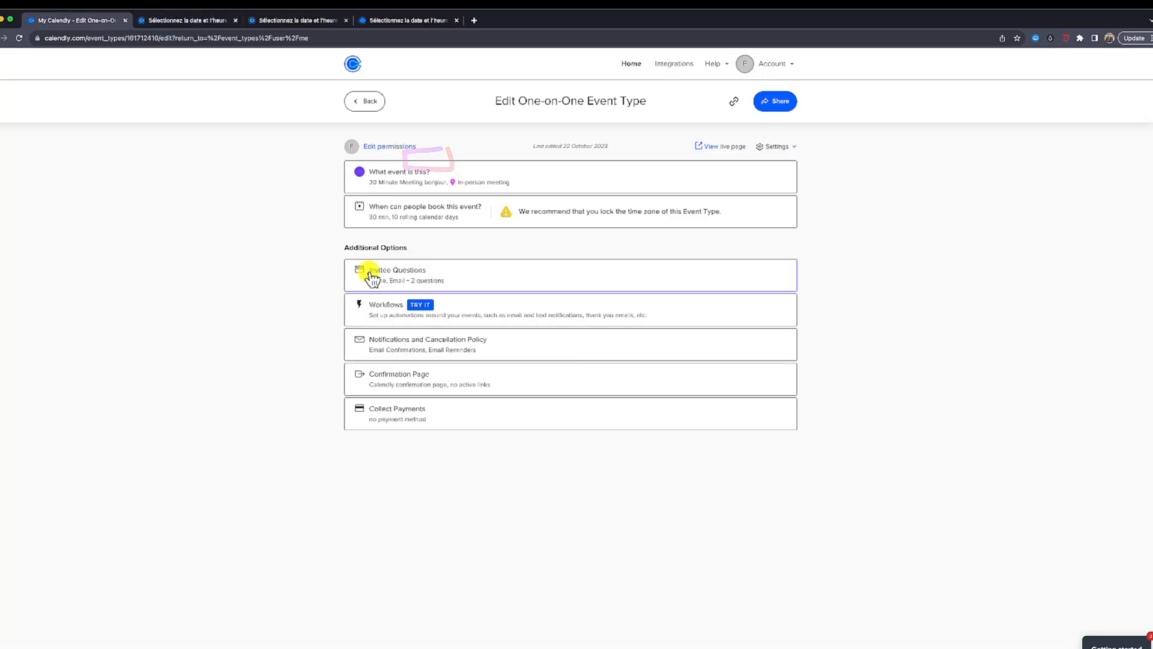
Reopen the booking availability settings, compare the existing schedule with custom hours, and show the custom weekly hours as a list
left_click(399, 219)
scroll(359, 355, "down", 5)
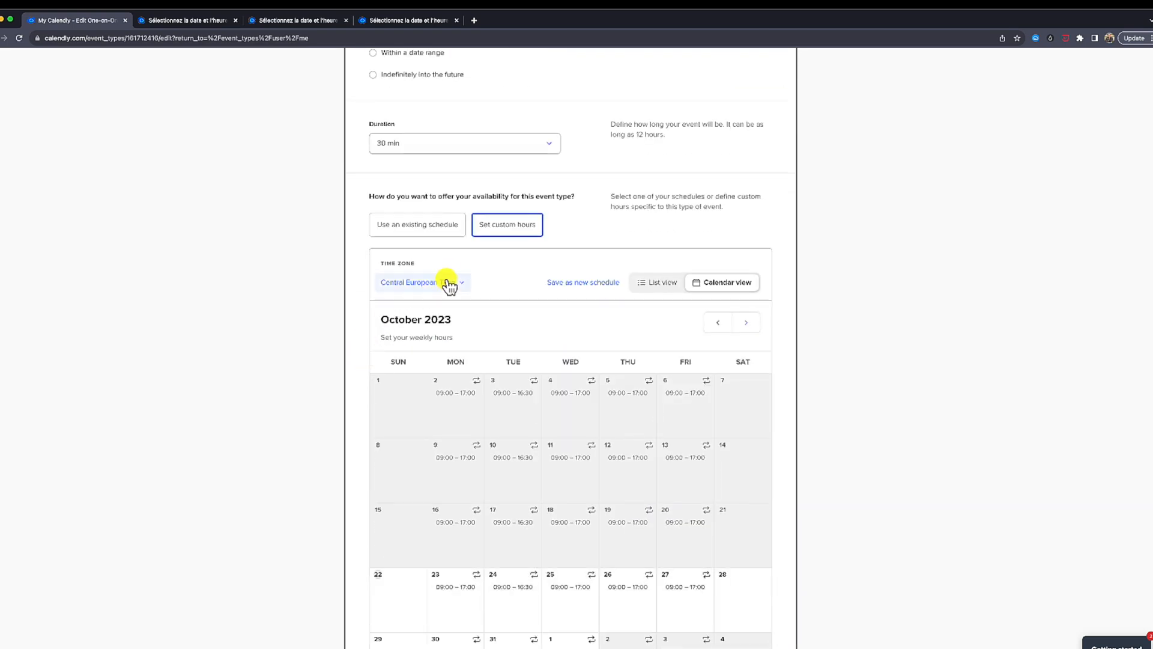
left_click(436, 224)
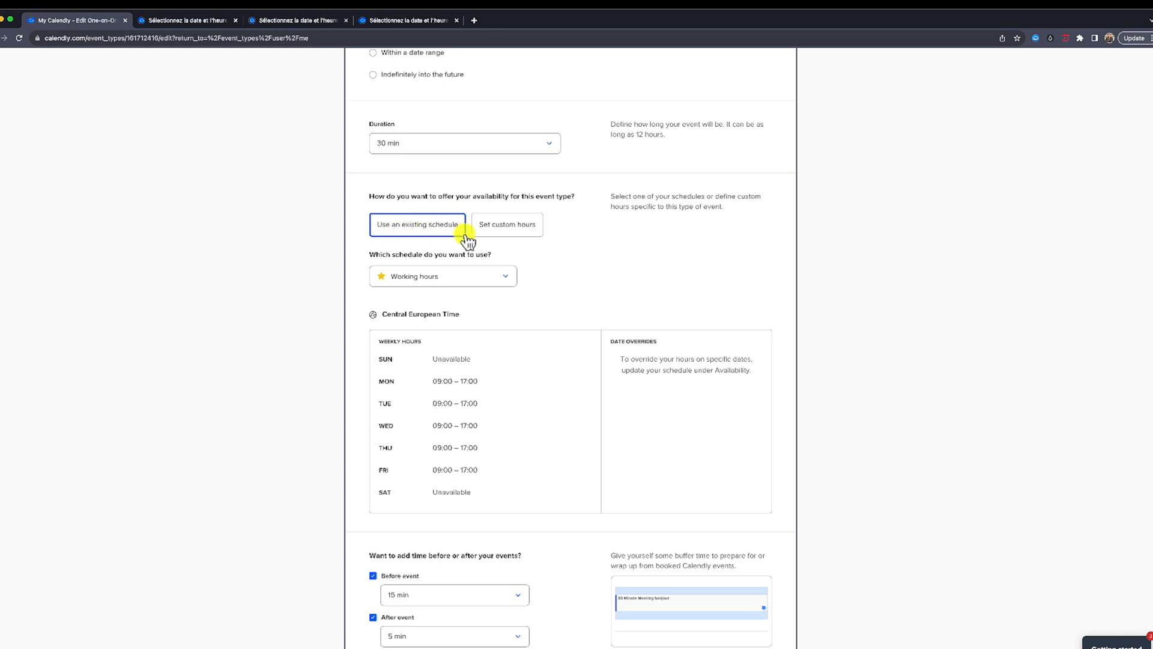
left_click(514, 227)
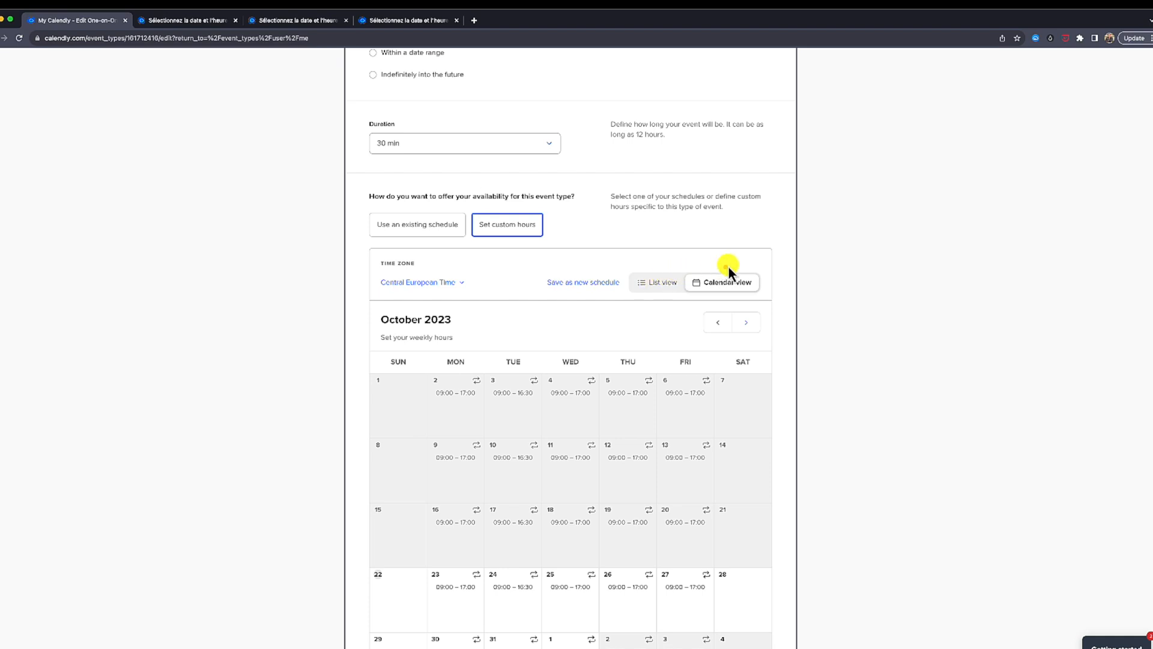
left_click(663, 283)
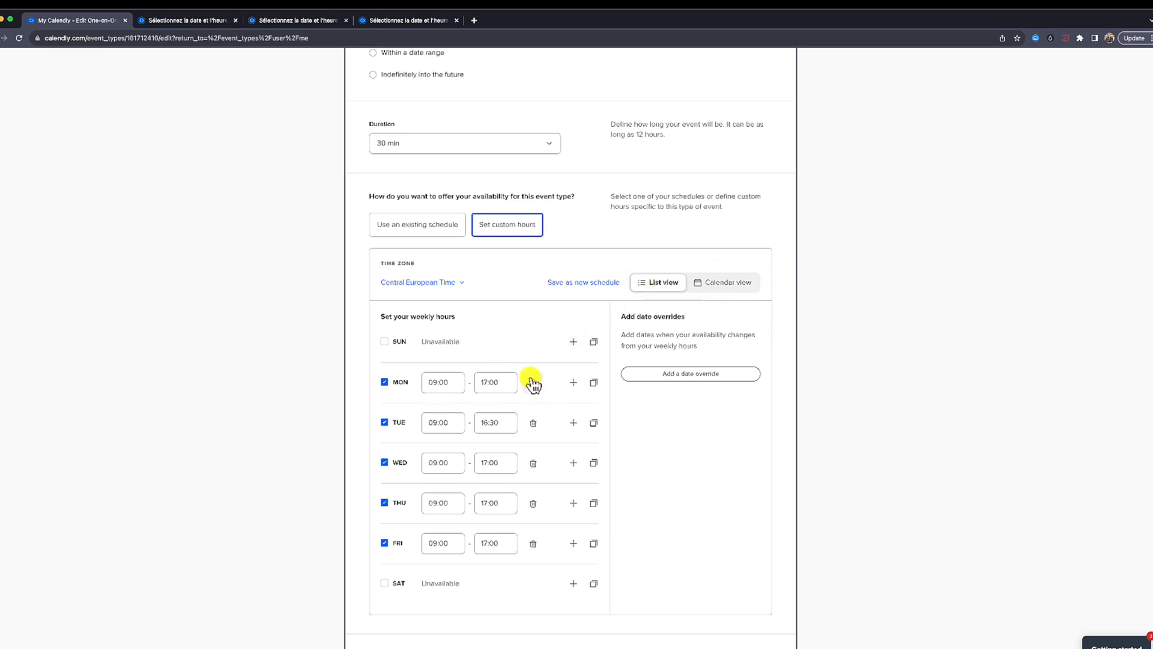
Keep Wednesday available in the custom weekly hours and set its end time to 16:30
scroll(533, 384, "down", 1)
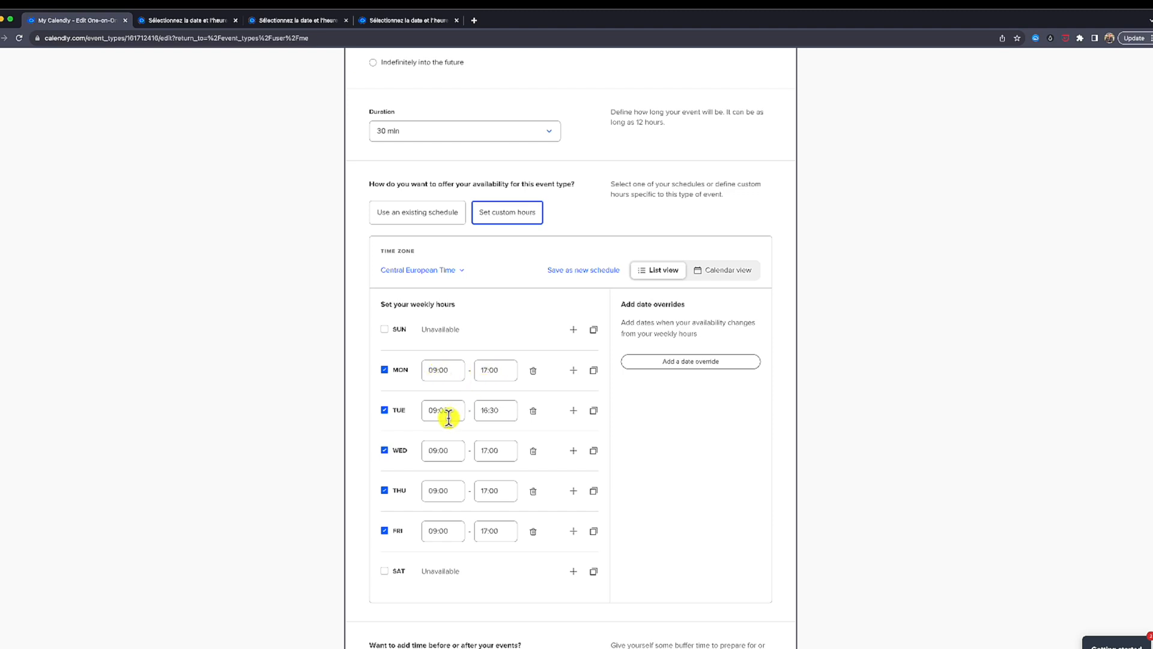
left_click(386, 451)
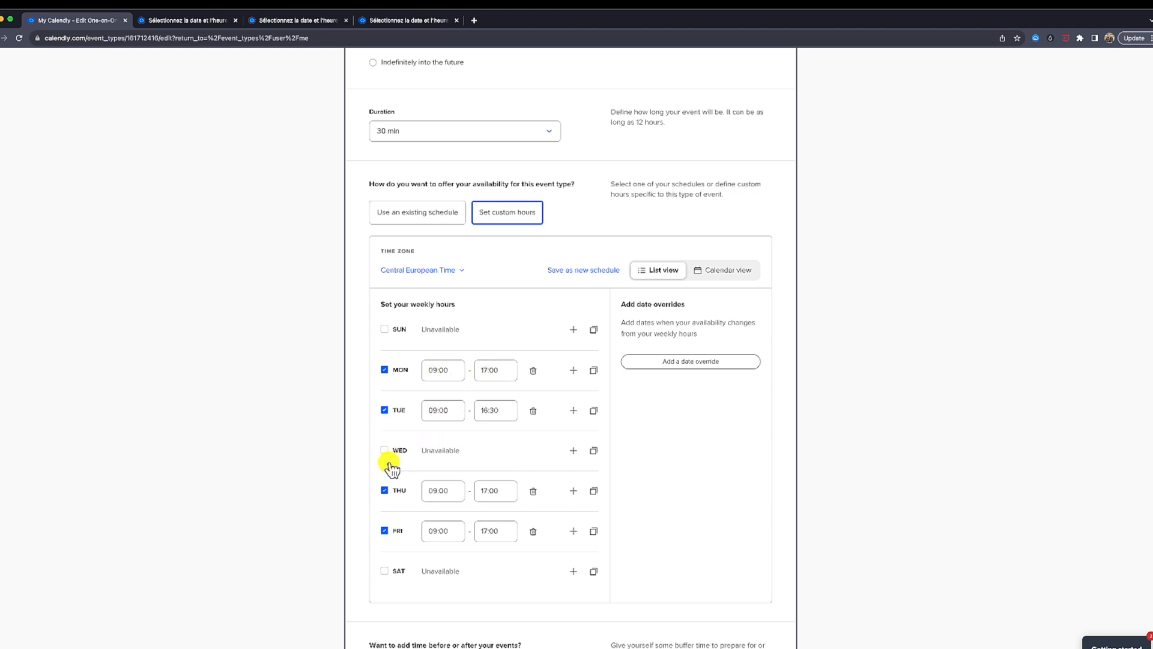
left_click(385, 450)
left_click(484, 451)
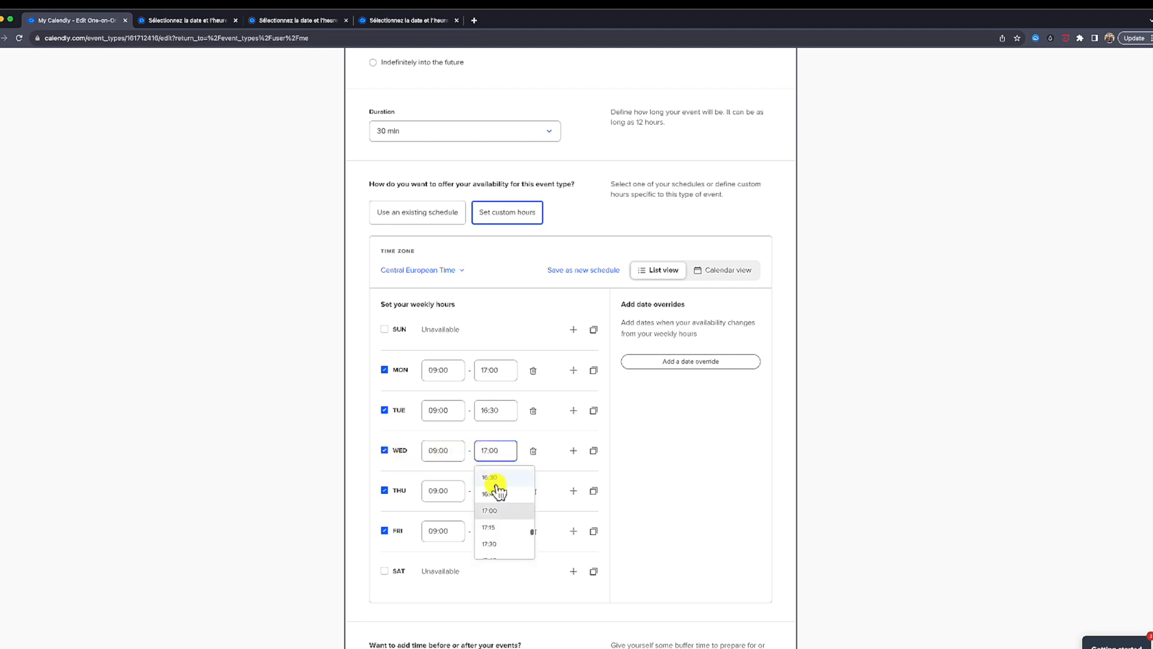
left_click(498, 488)
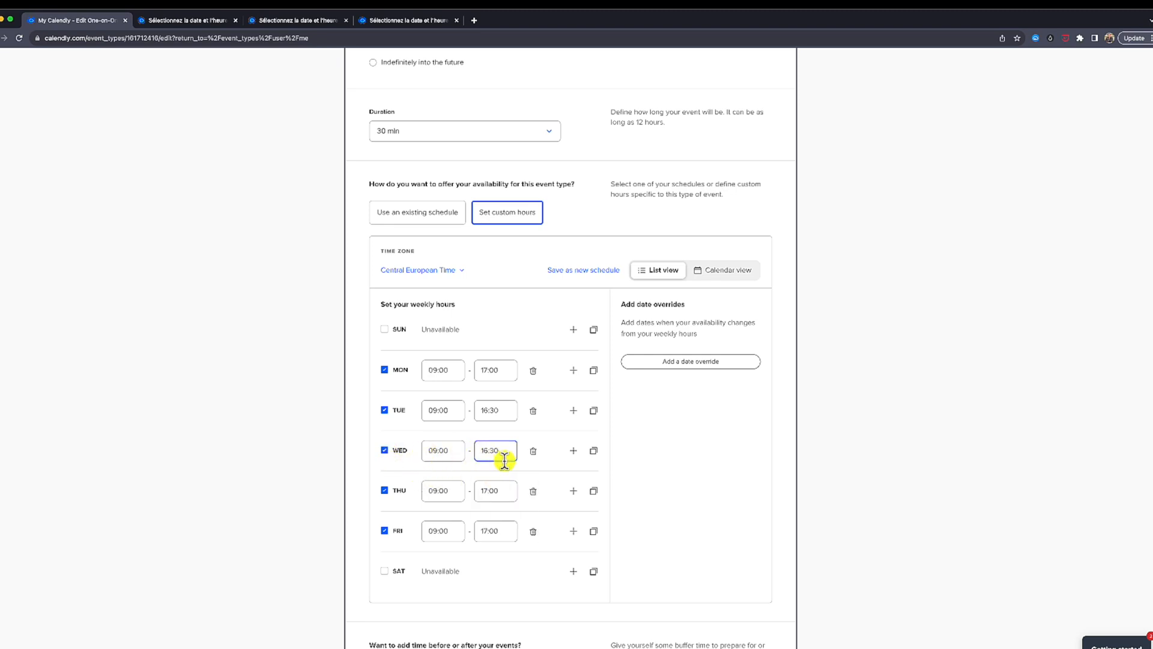
In the calendar view of the custom hours, override only Wednesday, October 25 so availability ends at 12:00
left_click(736, 278)
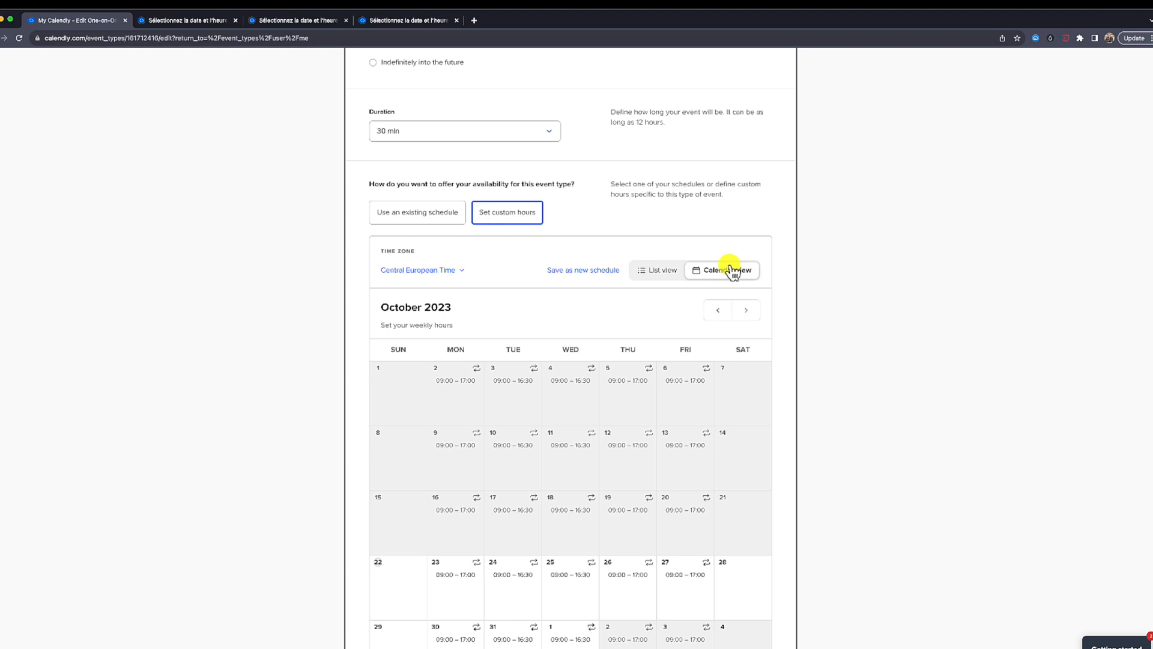
scroll(578, 417, "down", 2)
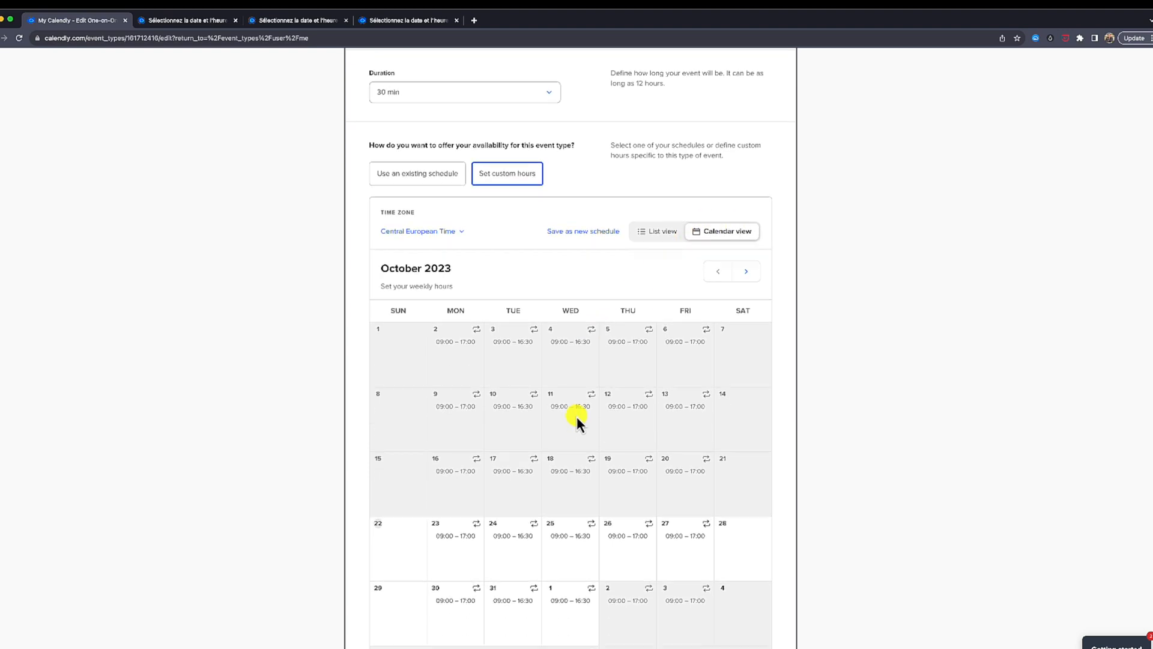
left_click(563, 539)
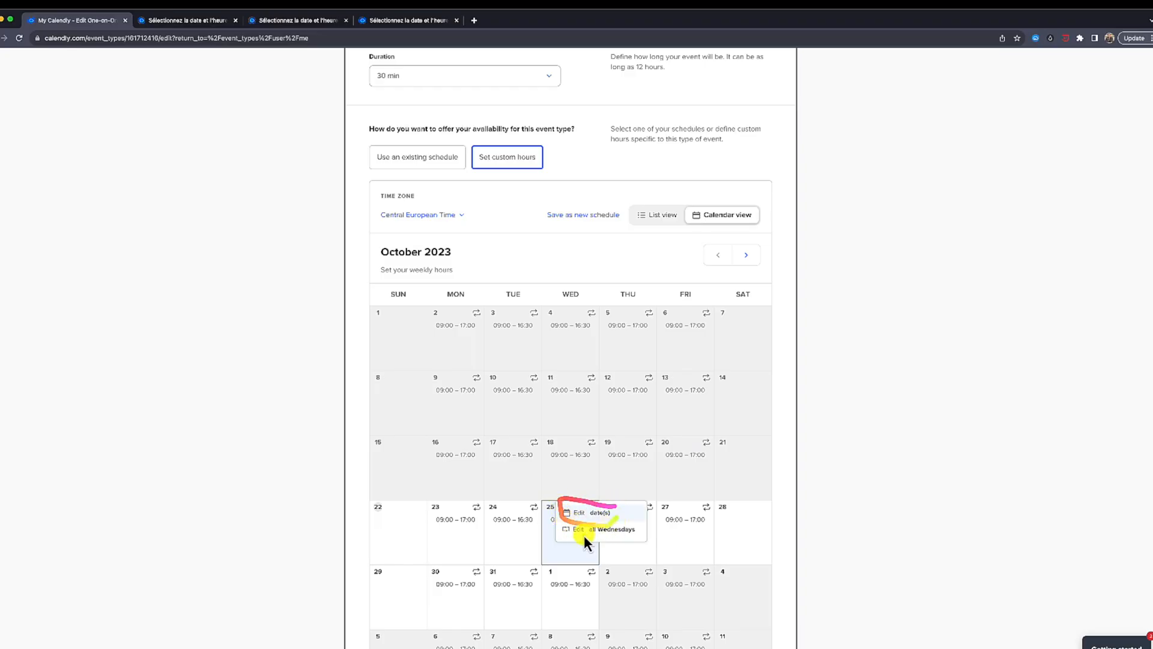
left_click(597, 514)
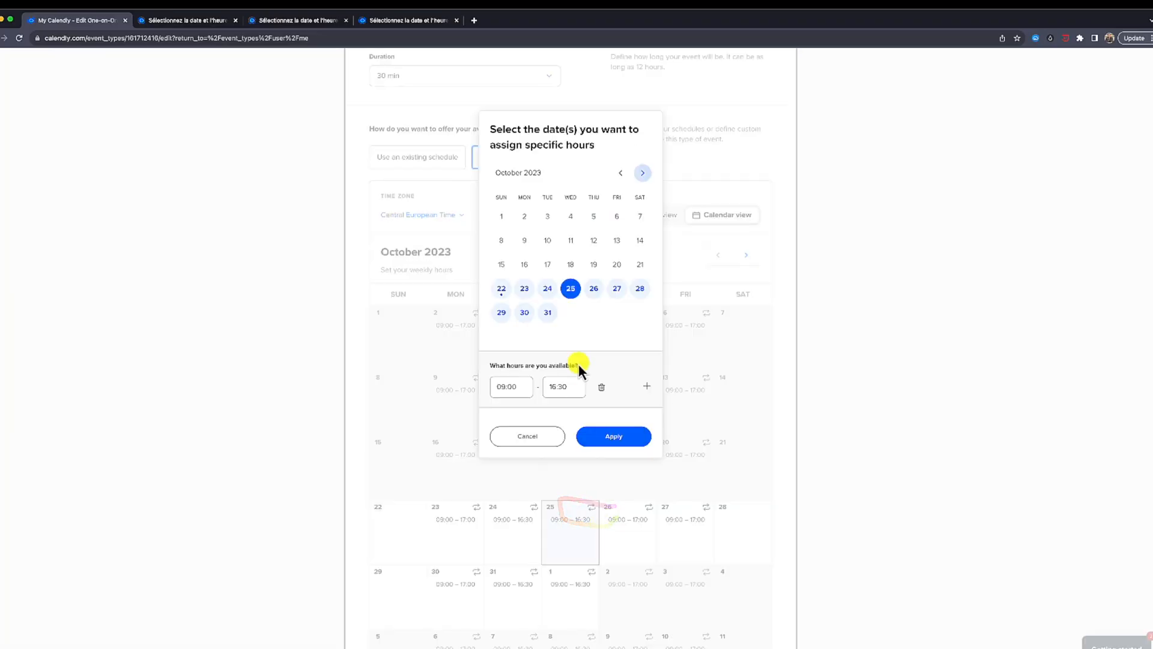
left_click(572, 289)
left_click(562, 387)
scroll(567, 431, "up", 5)
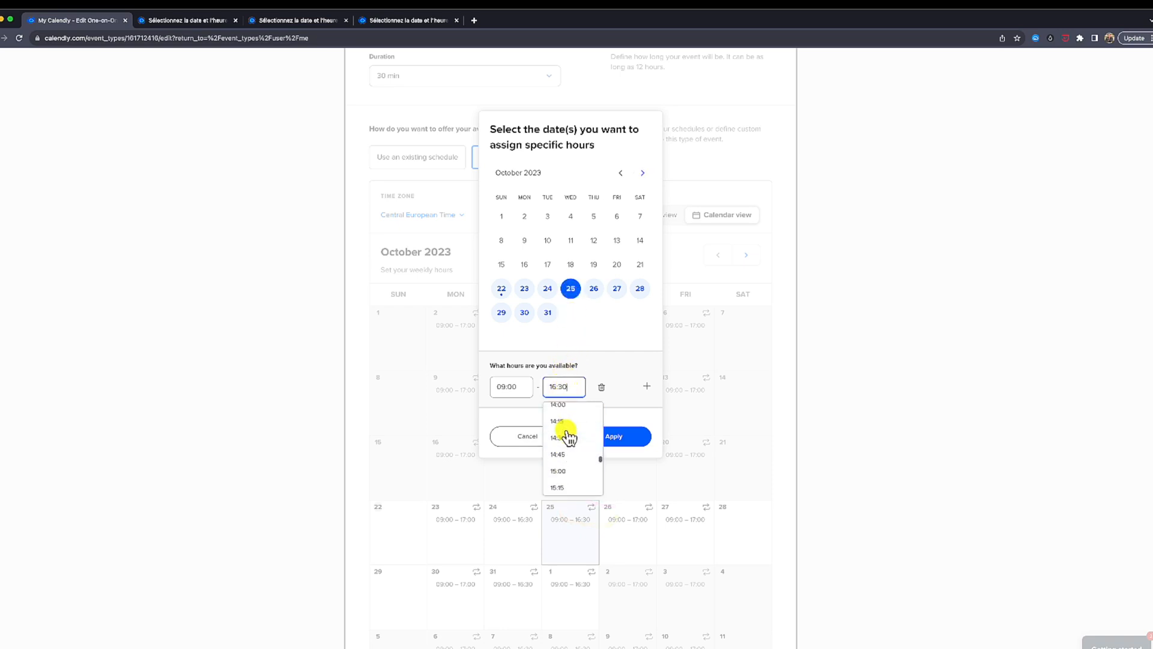
scroll(572, 414, "up", 1)
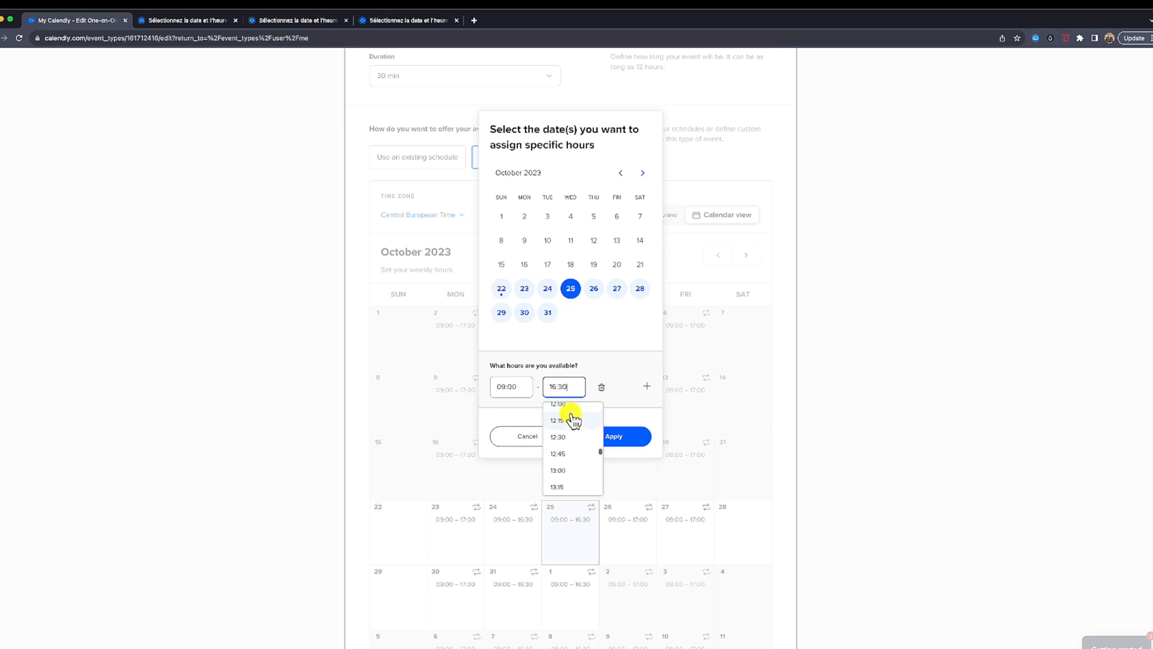
left_click(574, 408)
left_click(593, 434)
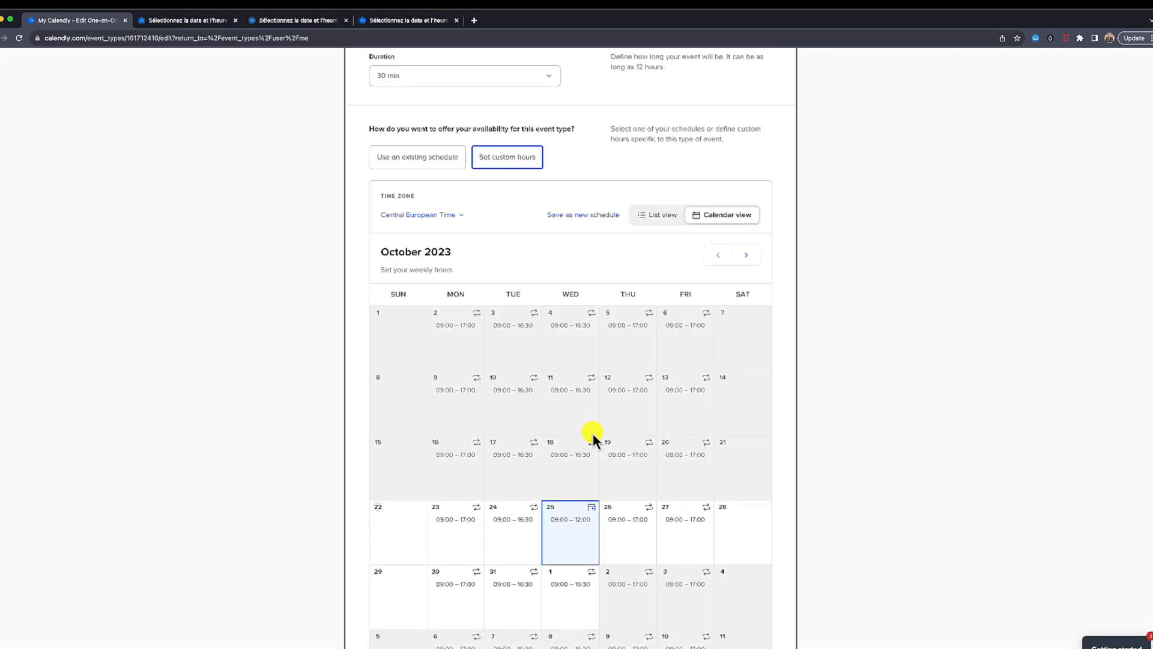
Save and close the event's availability settings
scroll(633, 317, "up", 3)
scroll(612, 367, "down", 3)
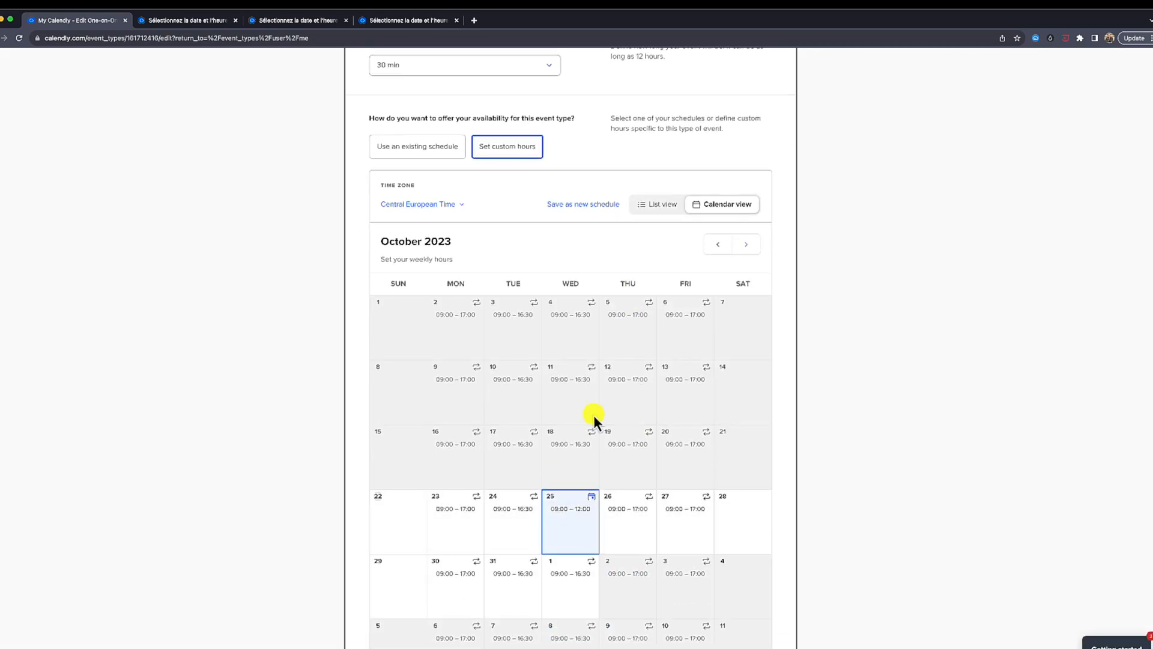
scroll(577, 506, "down", 5)
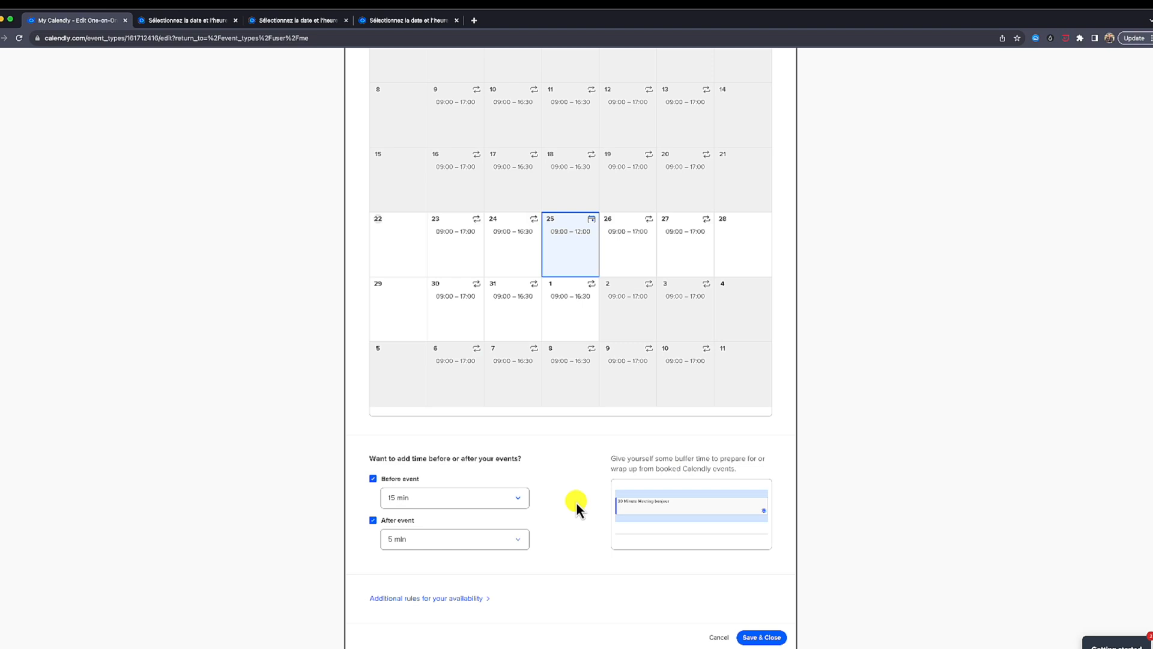
left_click(773, 638)
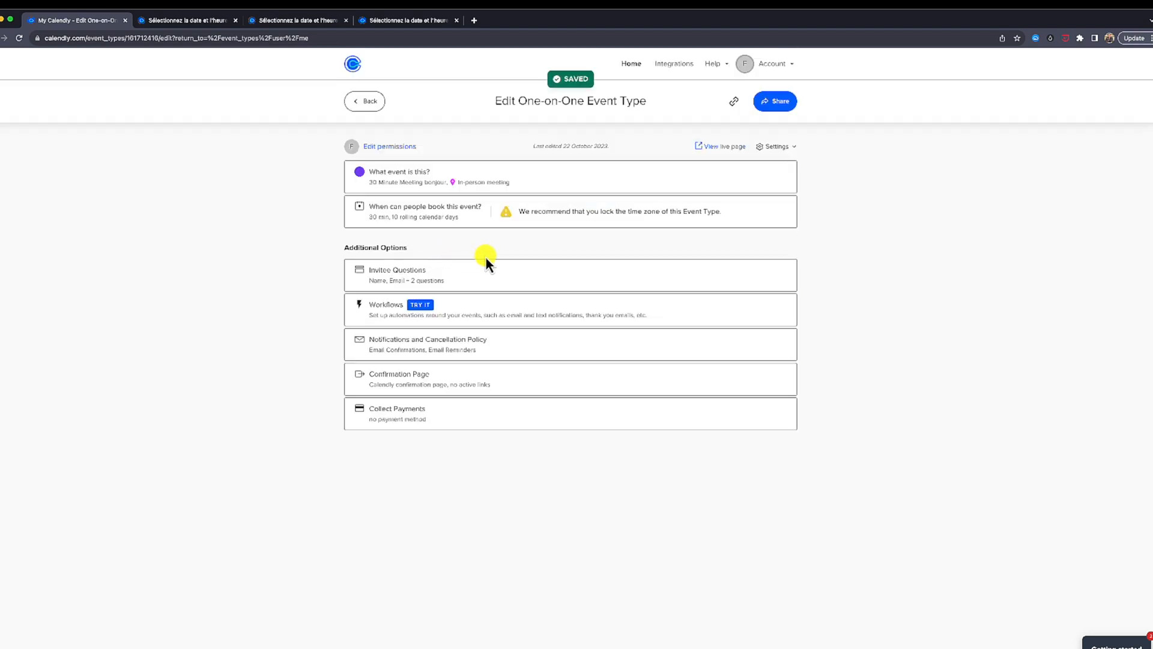
Open the live booking page and check the meeting duration and the time slots offered on October 25 and 26
left_click(717, 146)
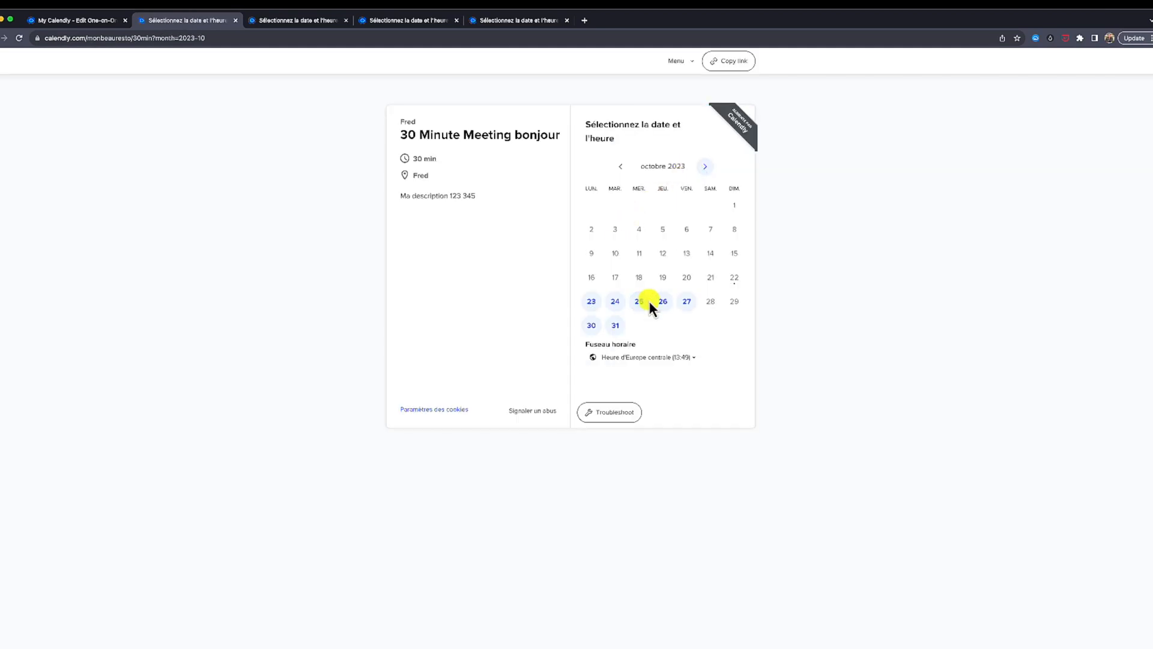
left_click(639, 302)
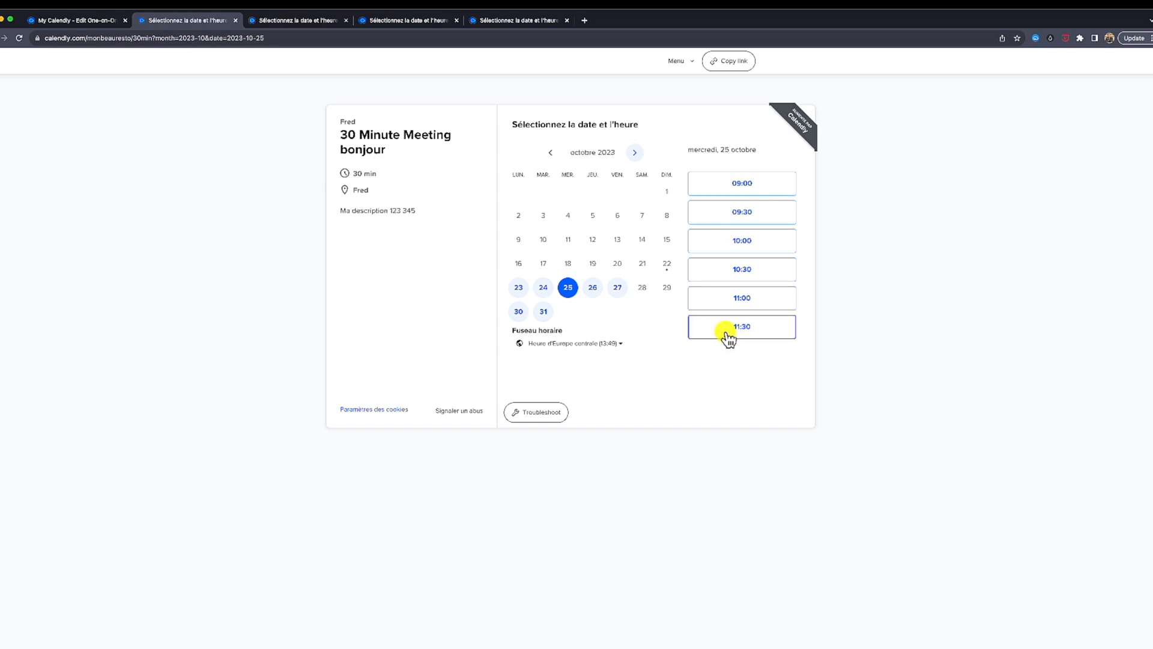
double_click(359, 173)
left_click(593, 287)
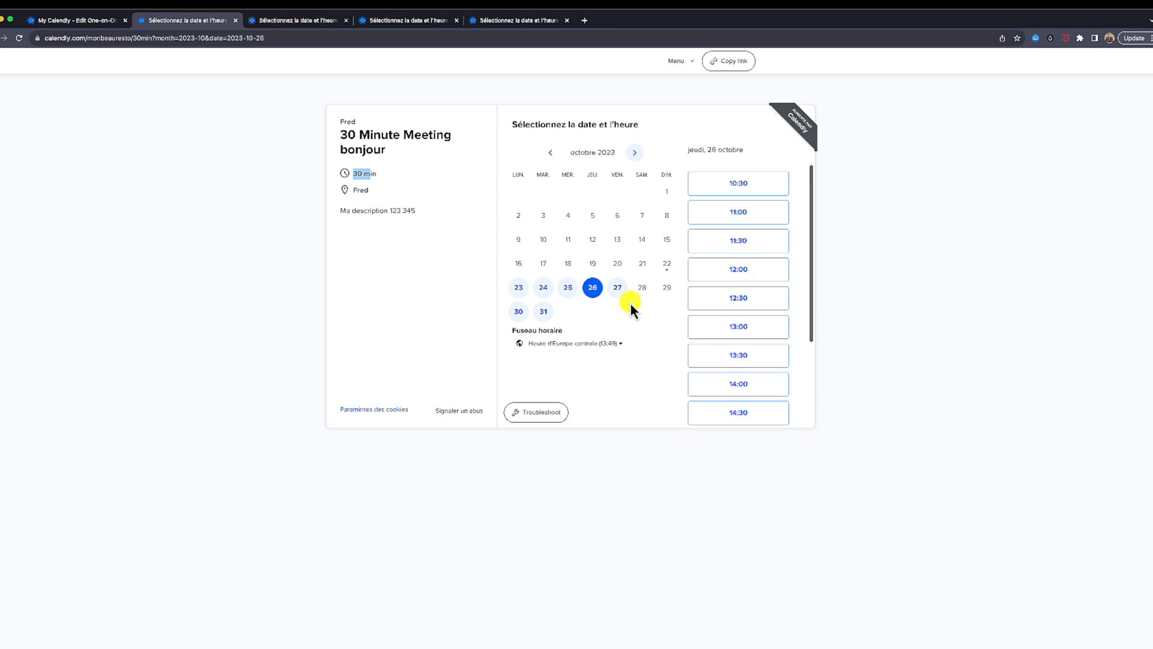
scroll(781, 321, "down", 3)
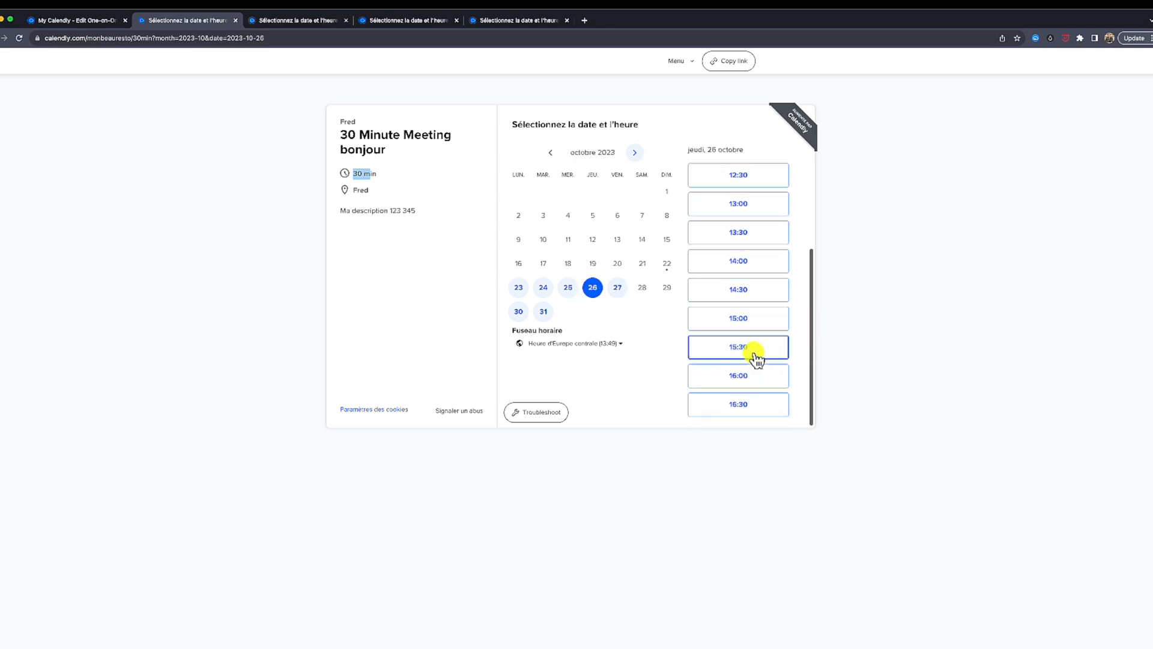
scroll(757, 358, "up", 3)
Return to the event's availability settings and look through the buffer time choices for before the event
left_click(67, 21)
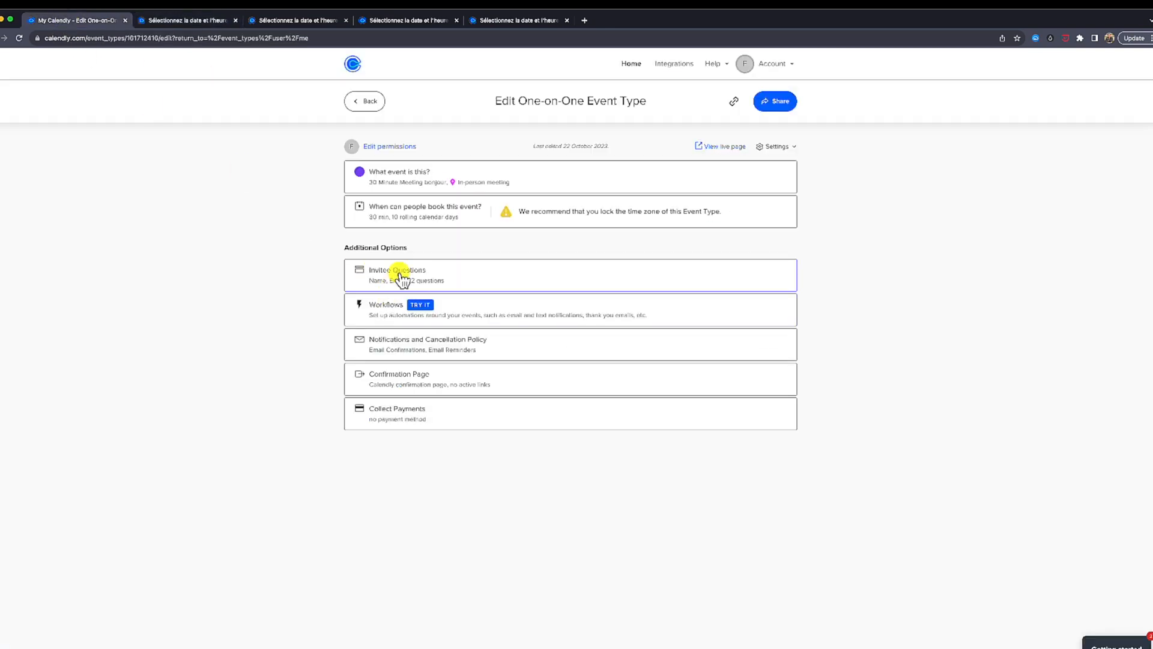
left_click(421, 228)
scroll(405, 291, "down", 10)
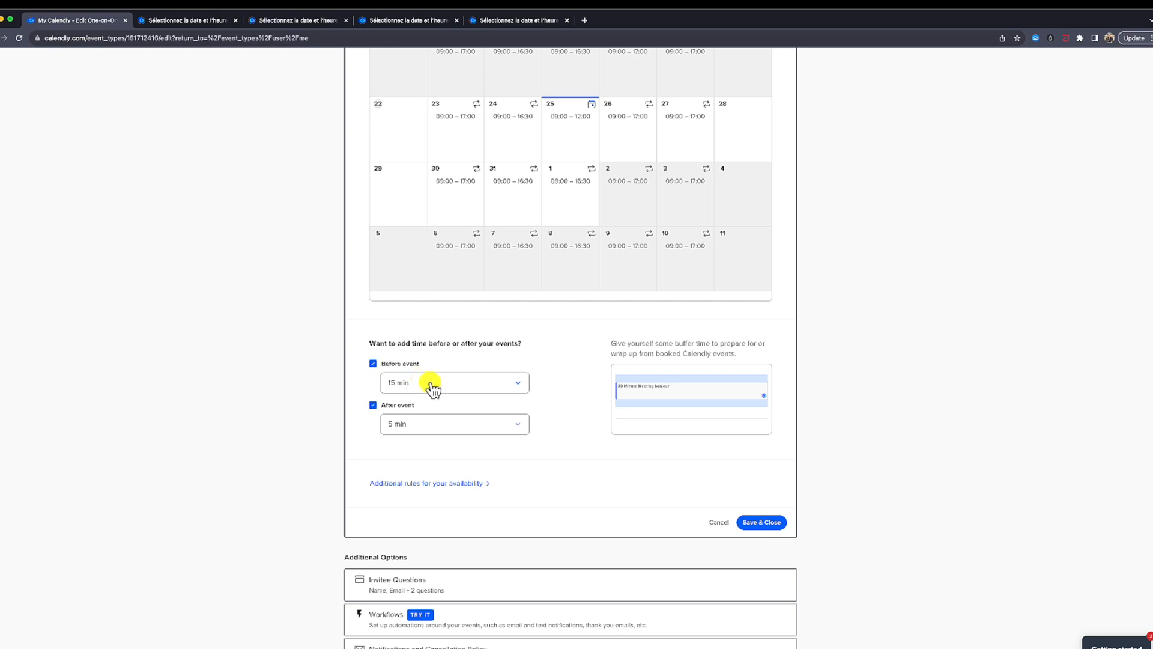
left_click(432, 386)
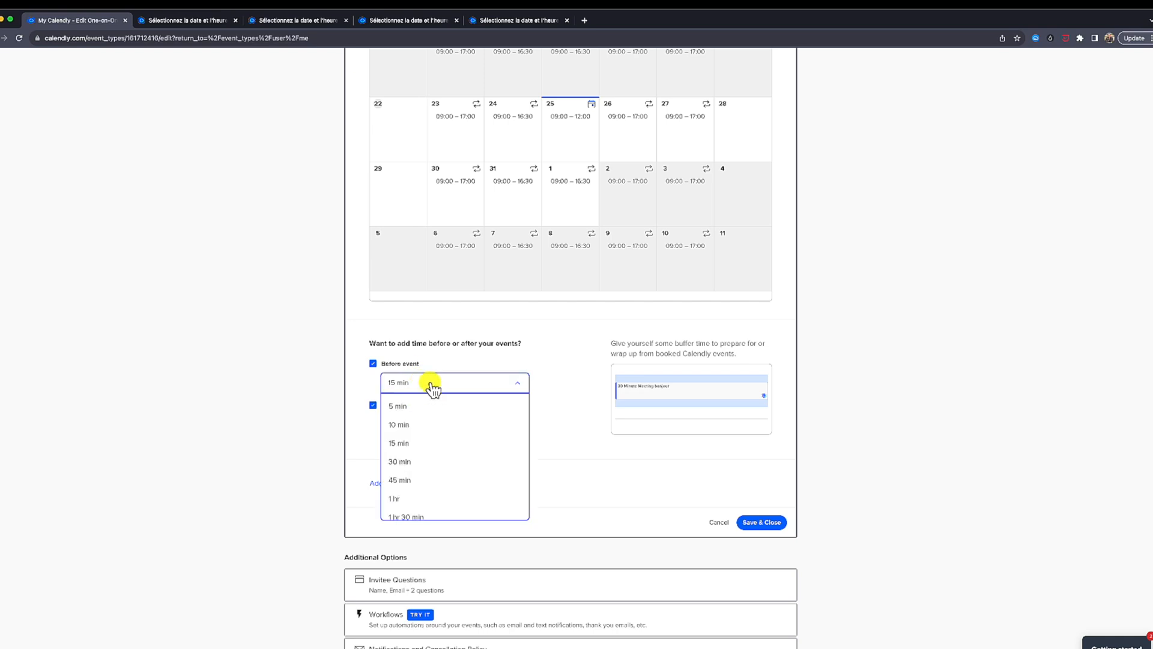
left_click(355, 389)
Set the event's duration to 15 min, then save and close the availability settings
scroll(392, 393, "up", 3)
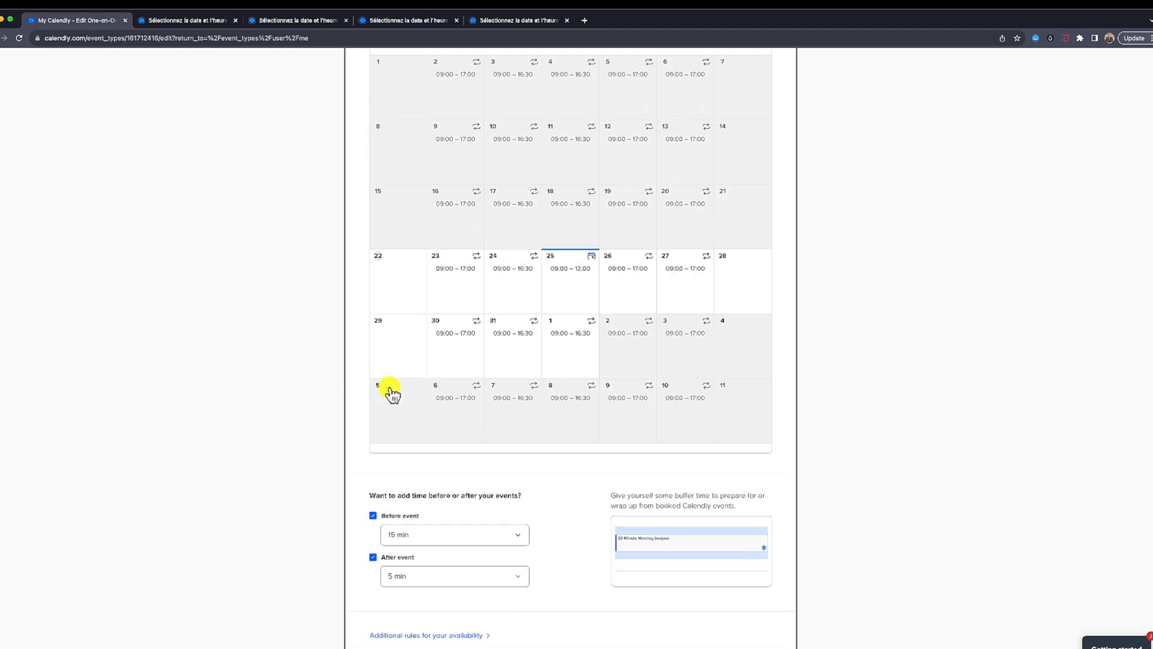
scroll(391, 393, "up", 10)
left_click(396, 350)
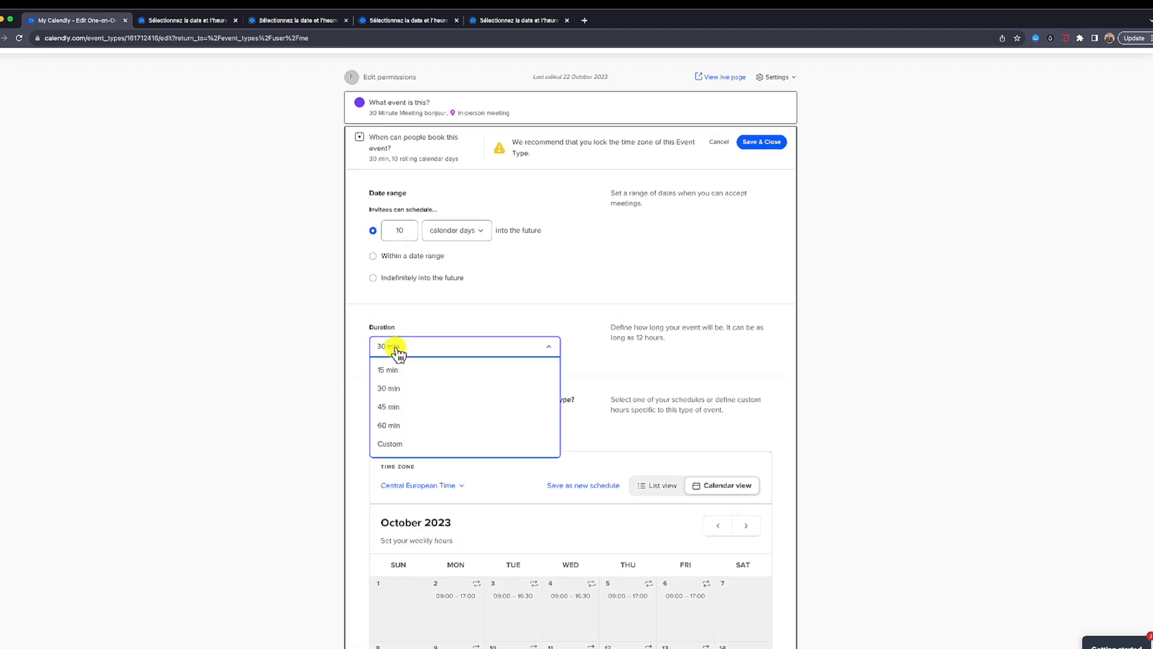
left_click(399, 369)
scroll(400, 370, "down", 1)
scroll(408, 367, "down", 7)
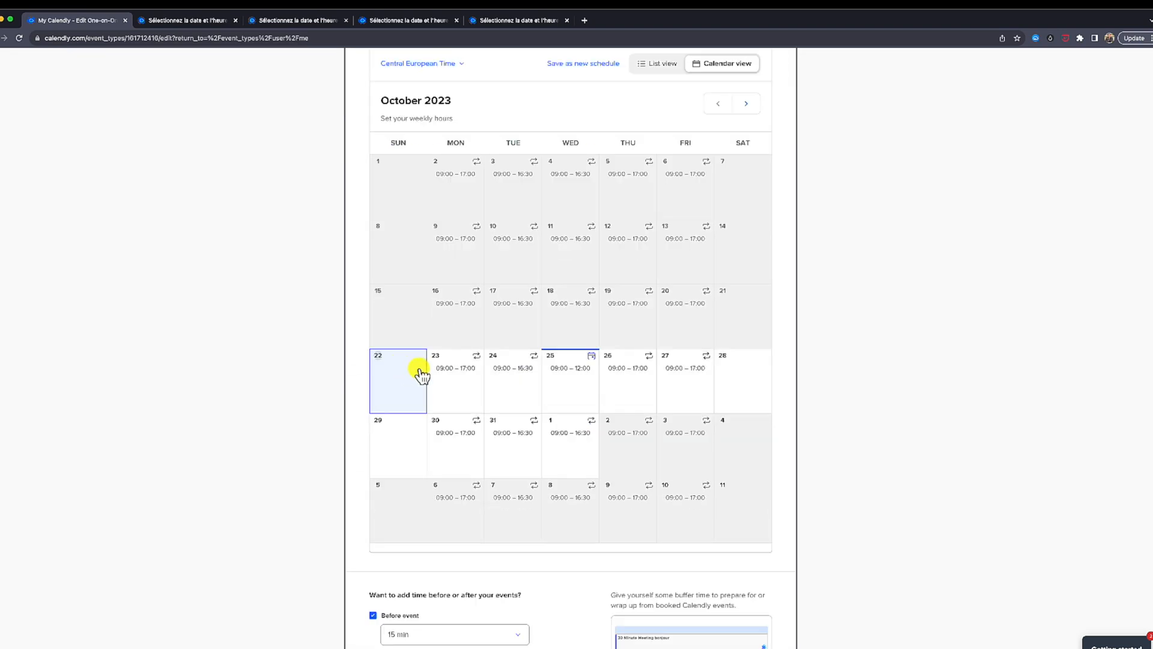
scroll(630, 240, "up", 9)
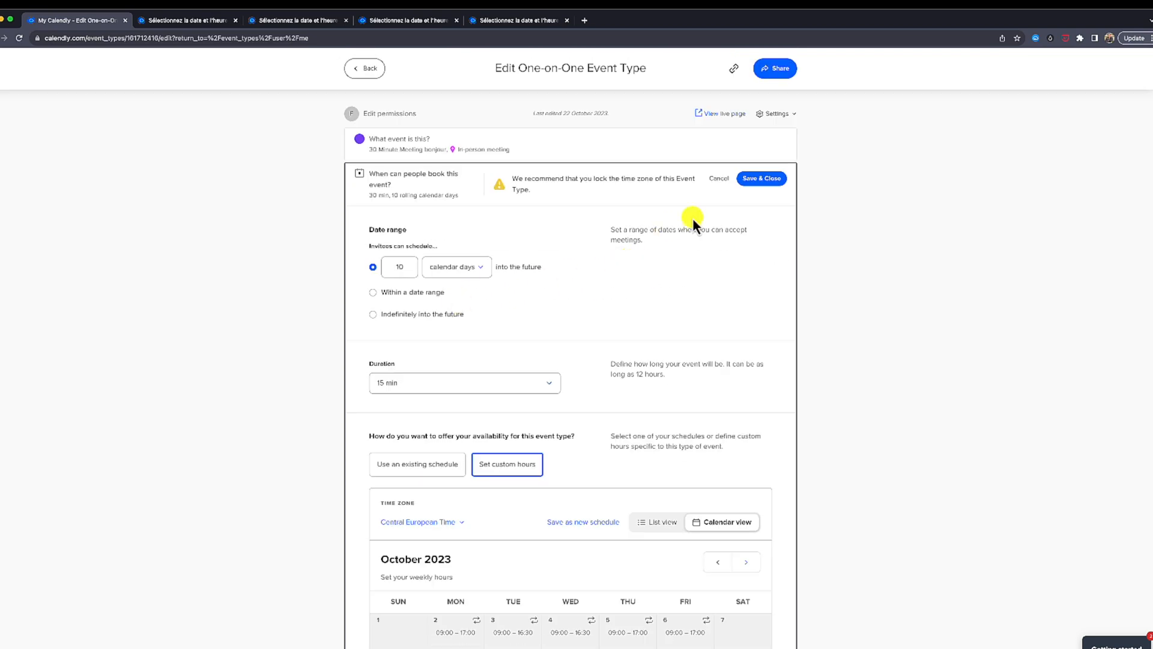
left_click(761, 178)
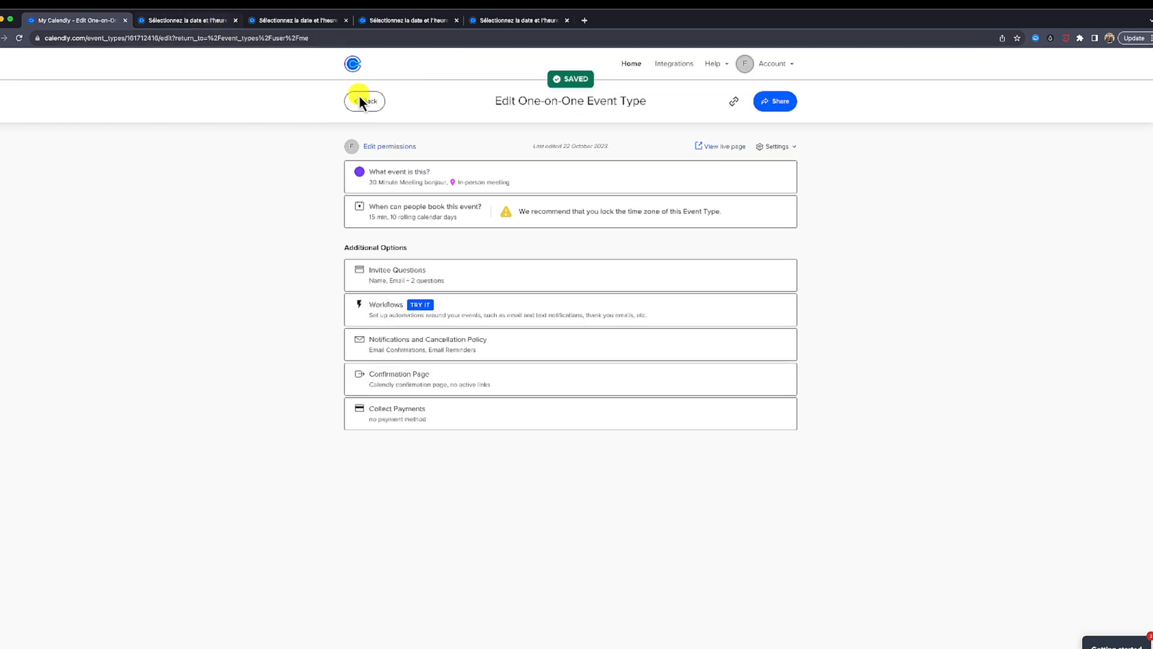
Open the live booking page, check the time slots offered on October 23 and select 09:30
left_click(698, 146)
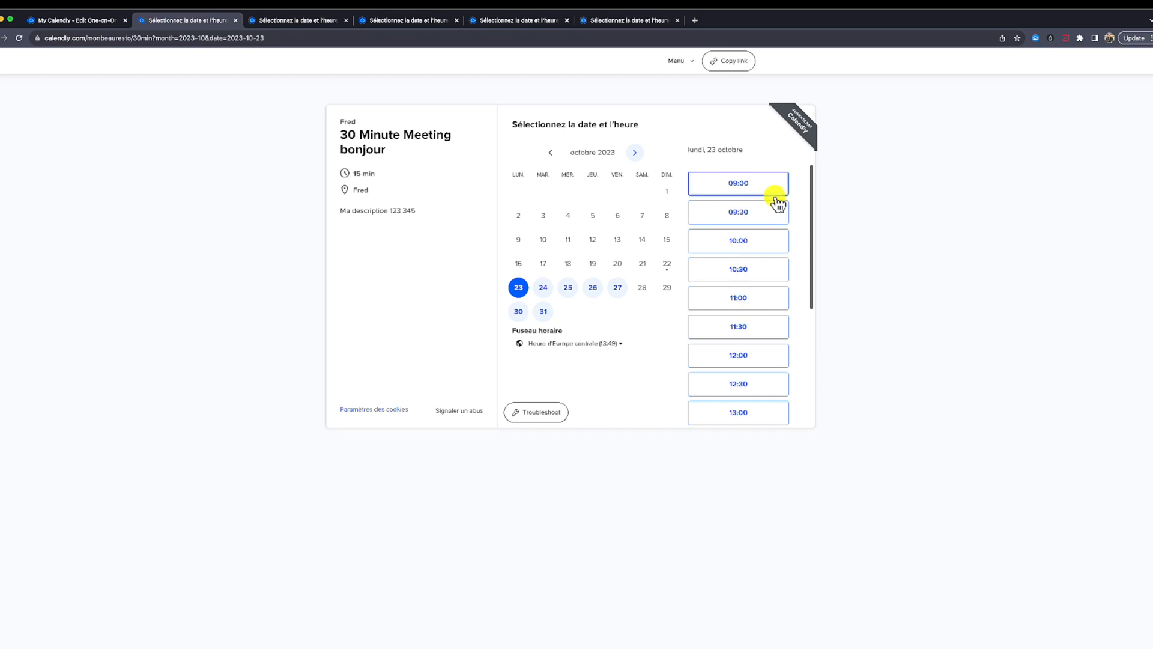
left_click(770, 215)
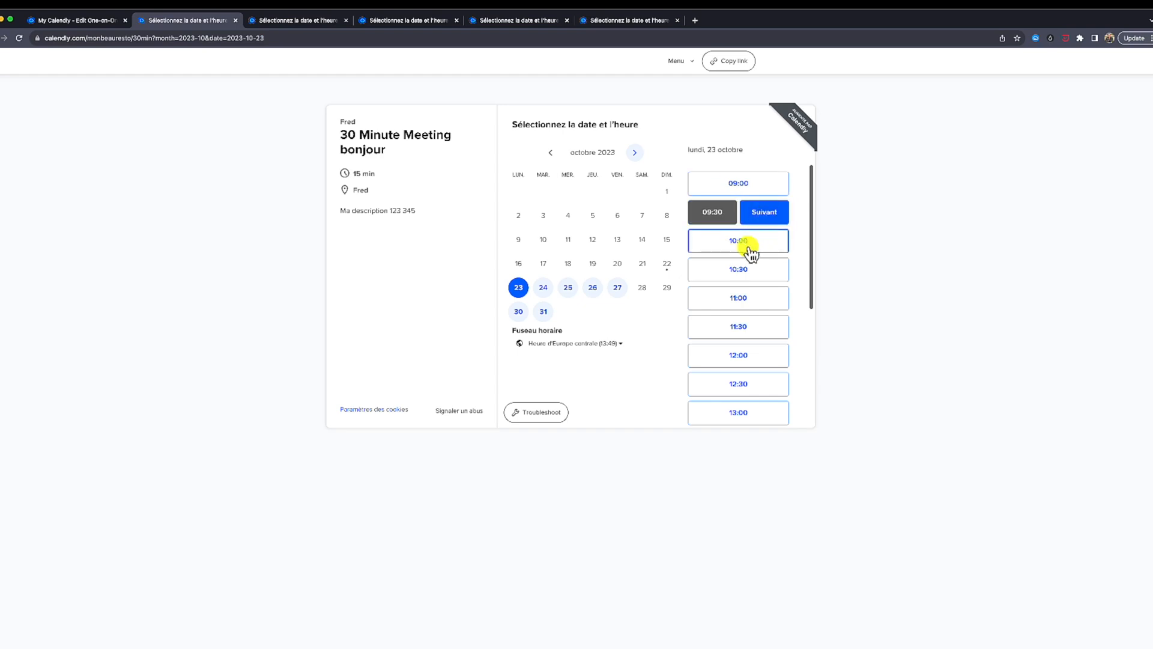
Return to the event type editor and review the availability calendar and the before and after event buffers
left_click(112, 22)
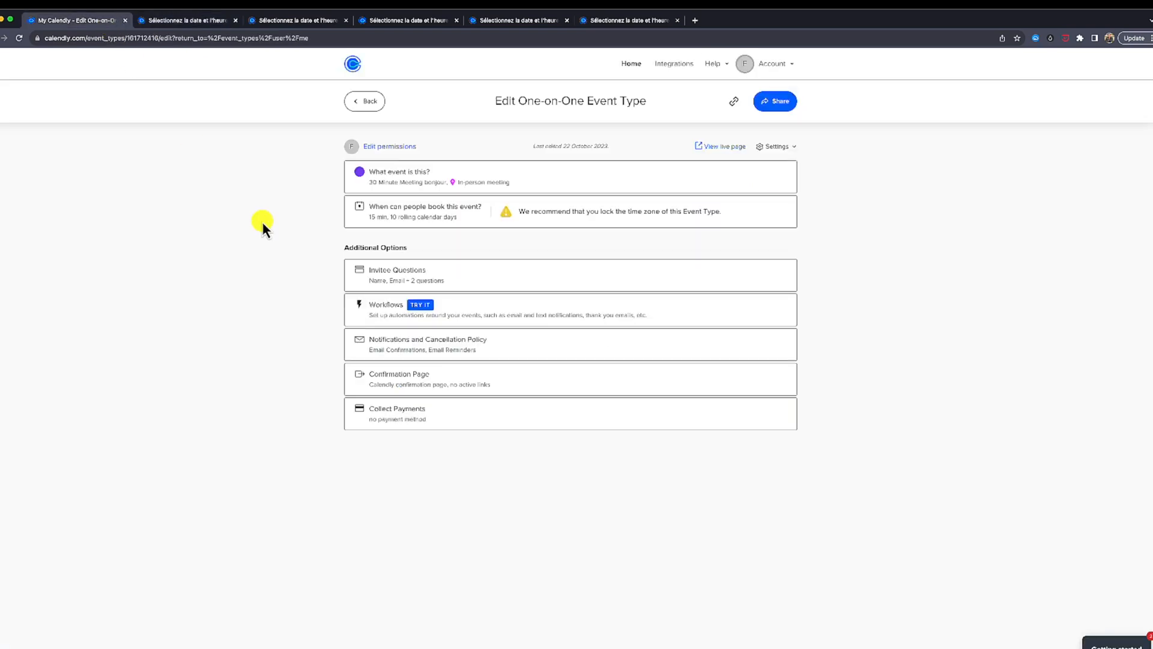
left_click(400, 223)
scroll(337, 387, "down", 10)
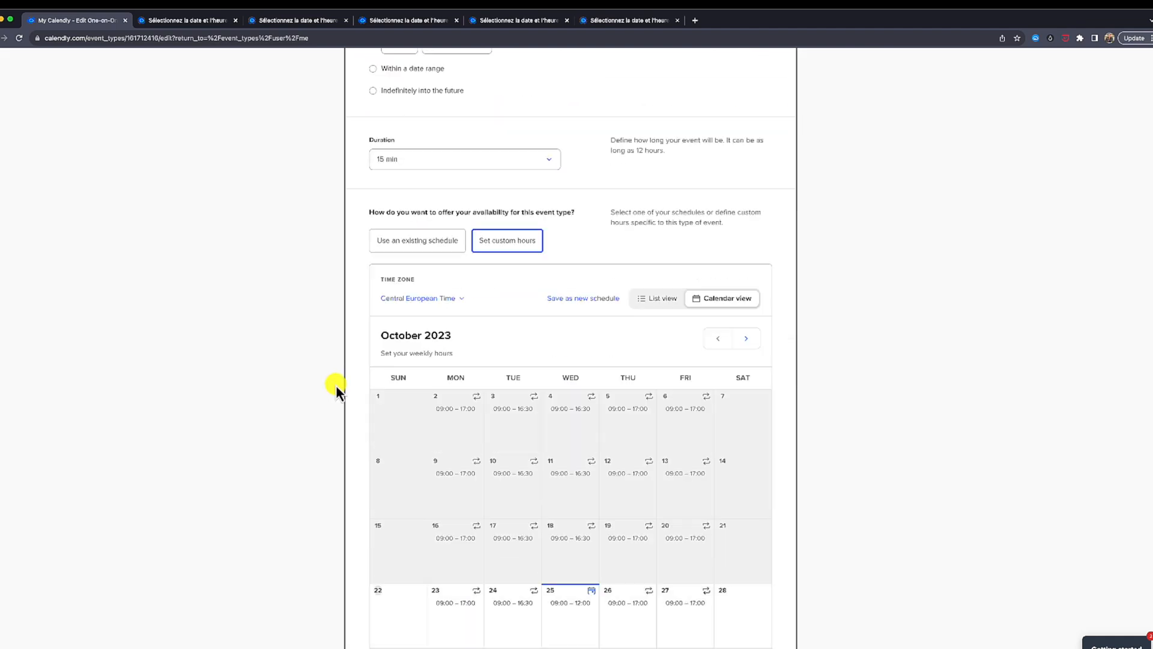
scroll(335, 390, "down", 5)
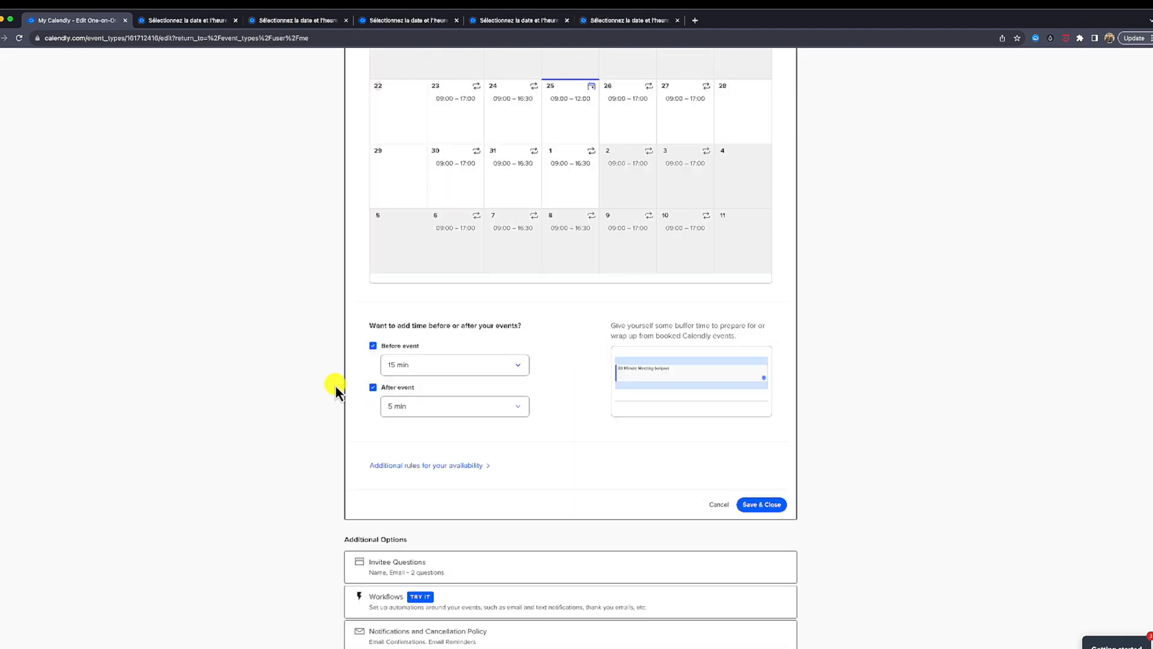
scroll(335, 390, "up", 3)
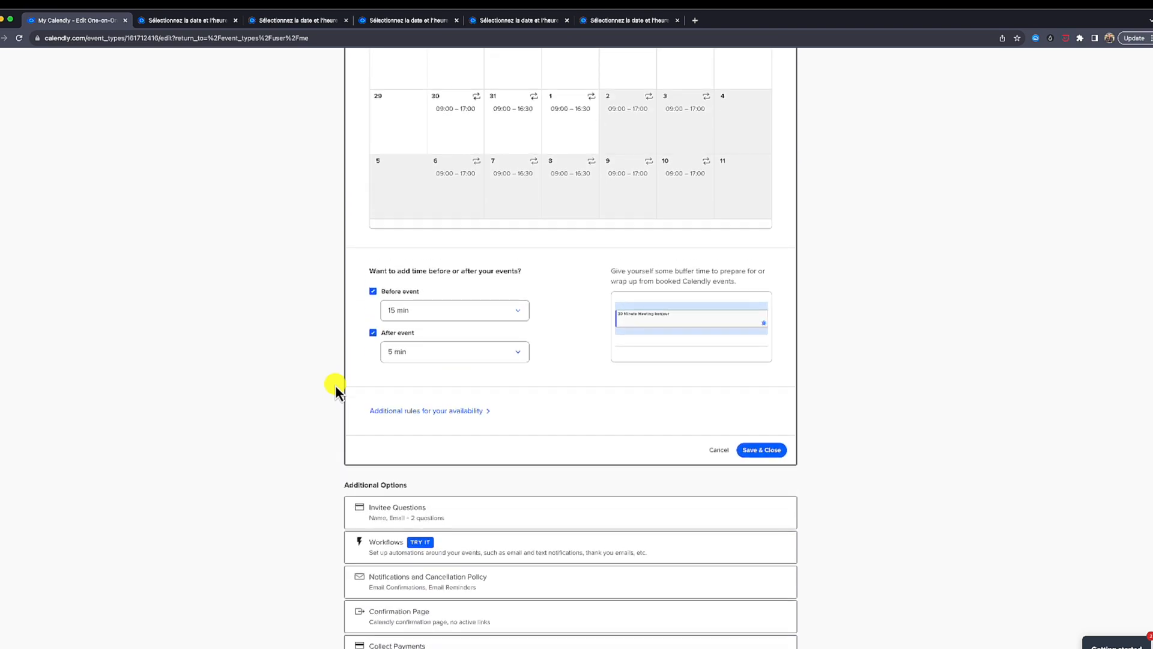
scroll(331, 383, "up", 3)
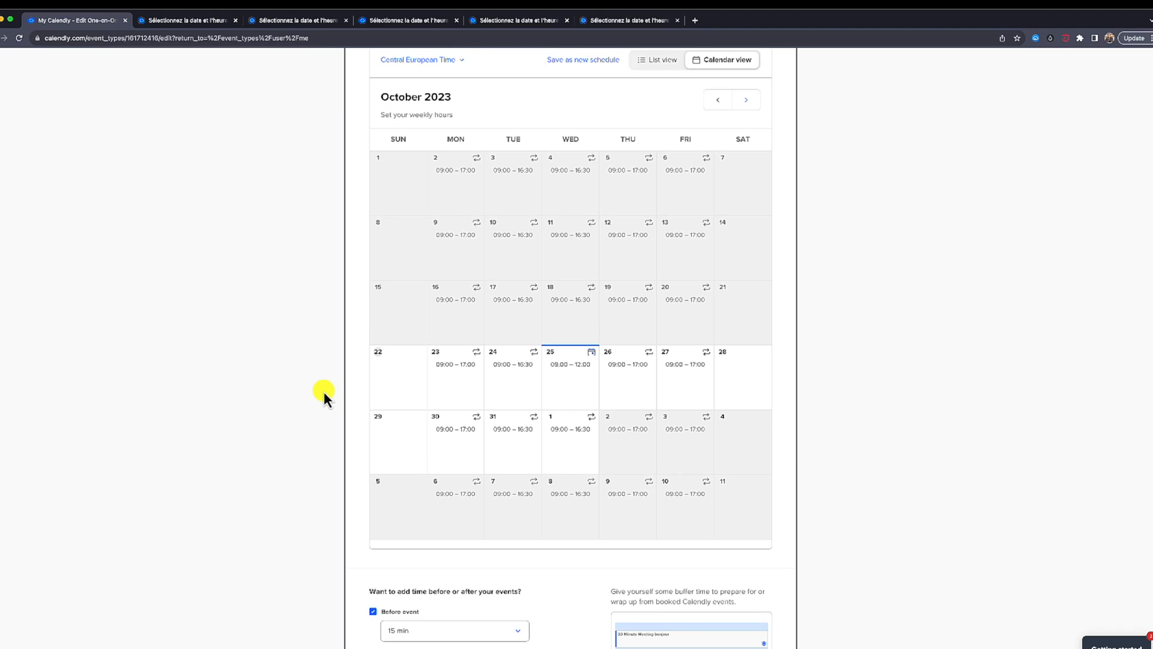
scroll(323, 391, "down", 5)
scroll(336, 389, "up", 7)
scroll(341, 388, "down", 7)
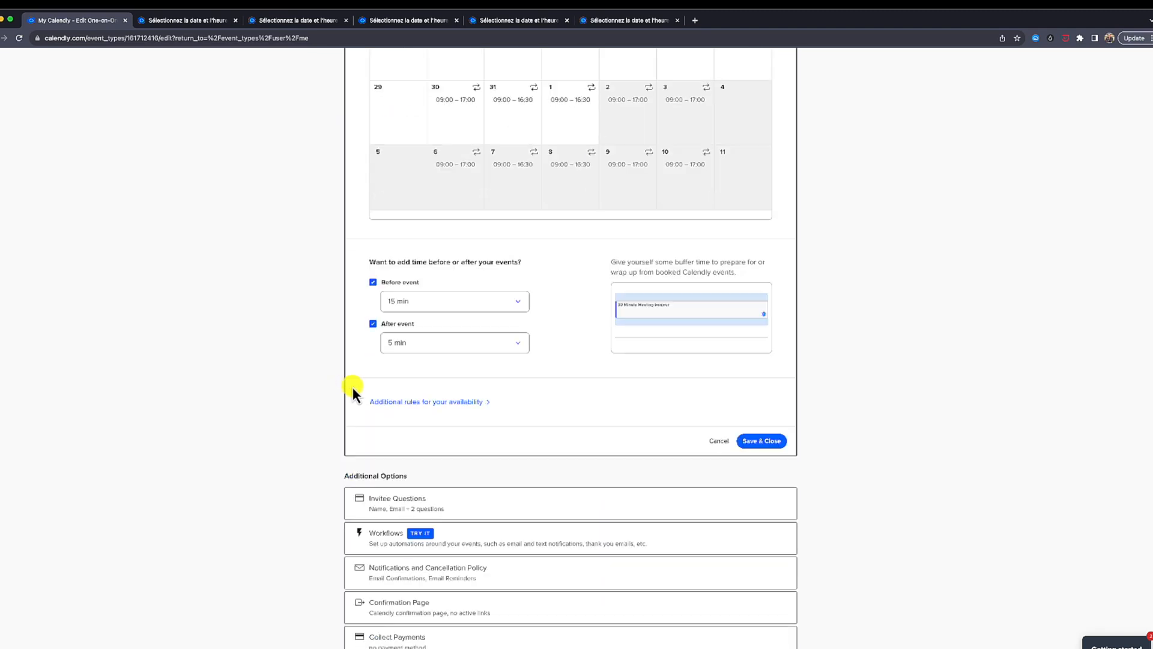
Open the Invitee Questions settings and view the matching booking form for the 09:30 slot on October 23
left_click(388, 508)
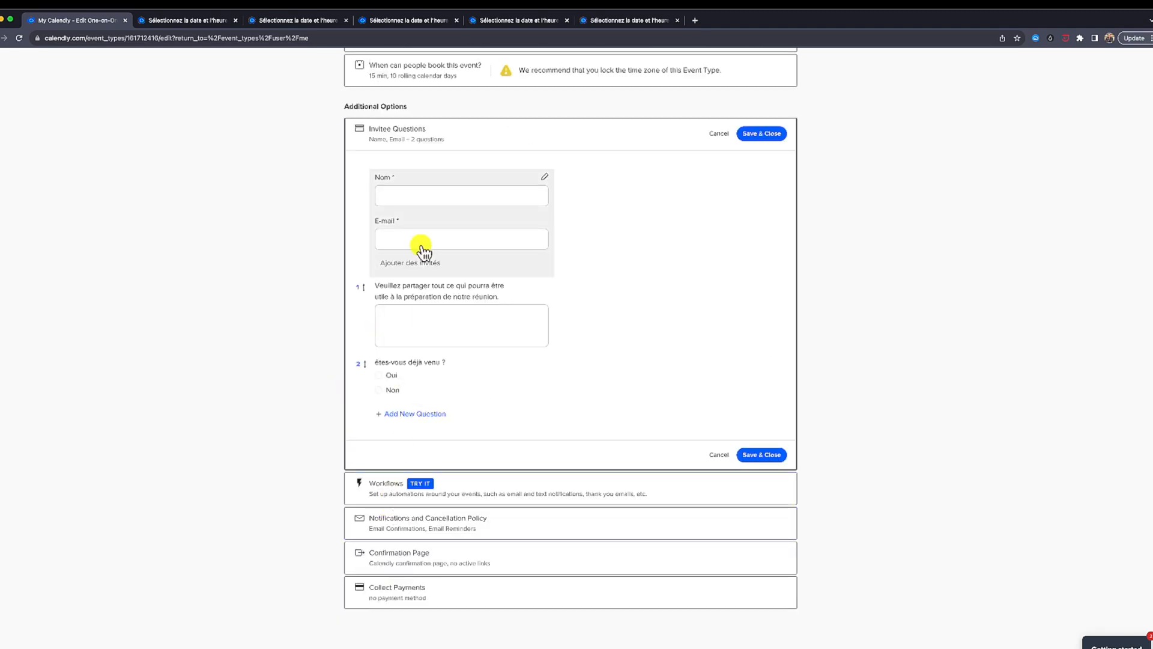
scroll(421, 246, "up", 1)
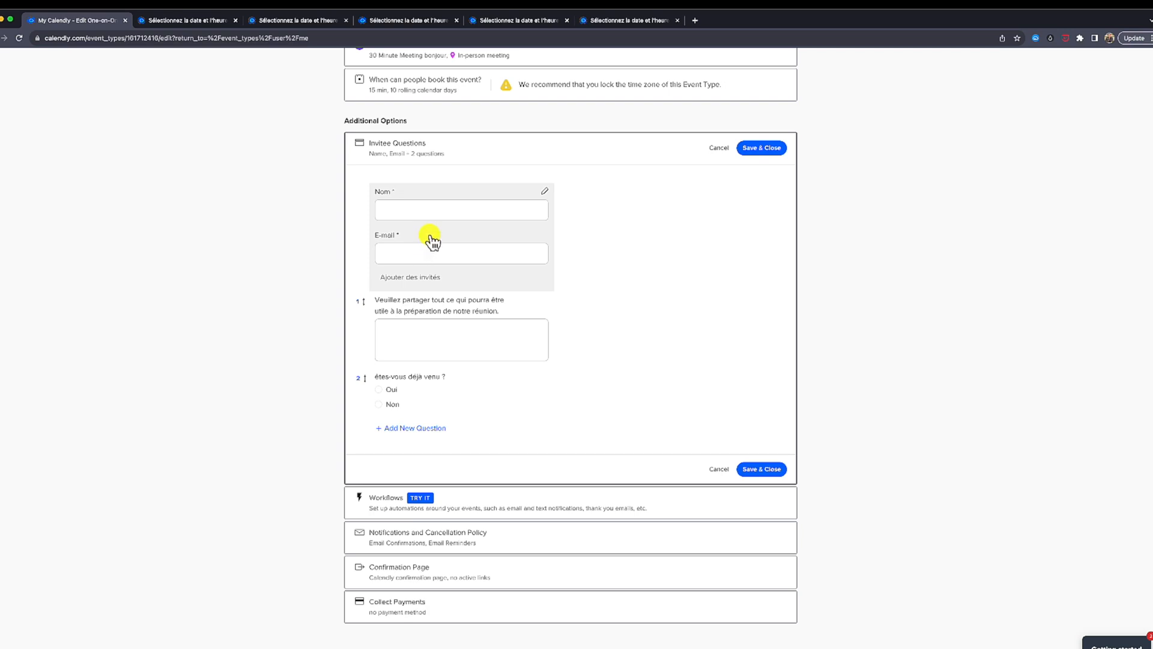
left_click(208, 21)
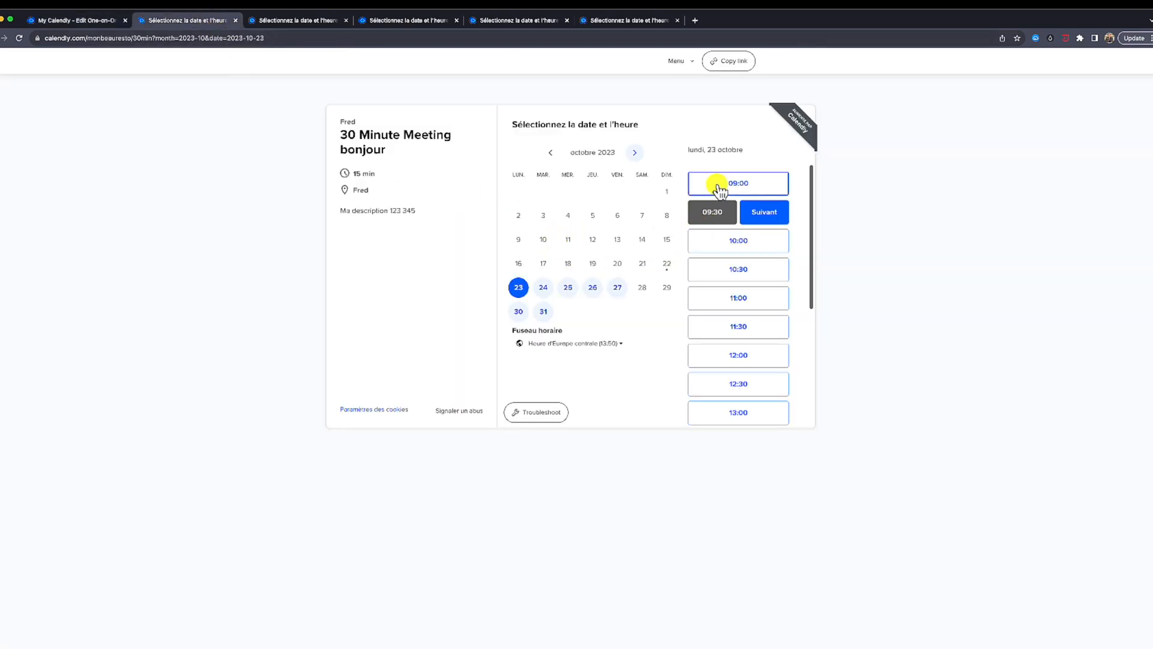
left_click(760, 213)
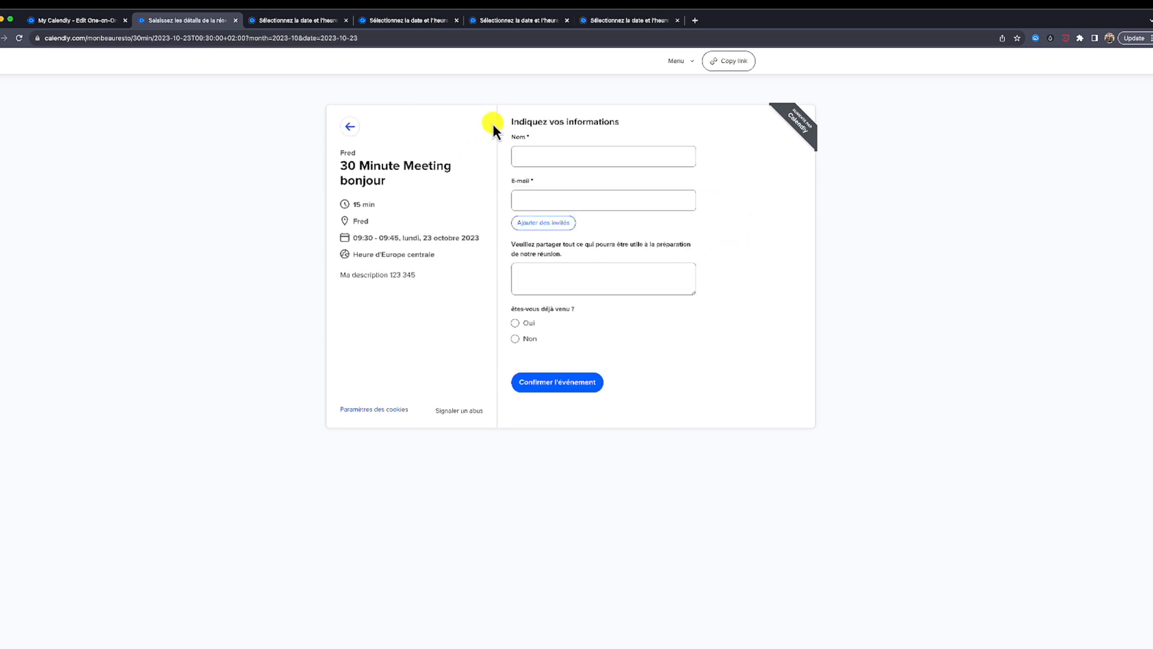
mouse_move(509, 120)
left_mouse_down()
mouse_move(506, 151)
mouse_move(653, 227)
left_mouse_up()
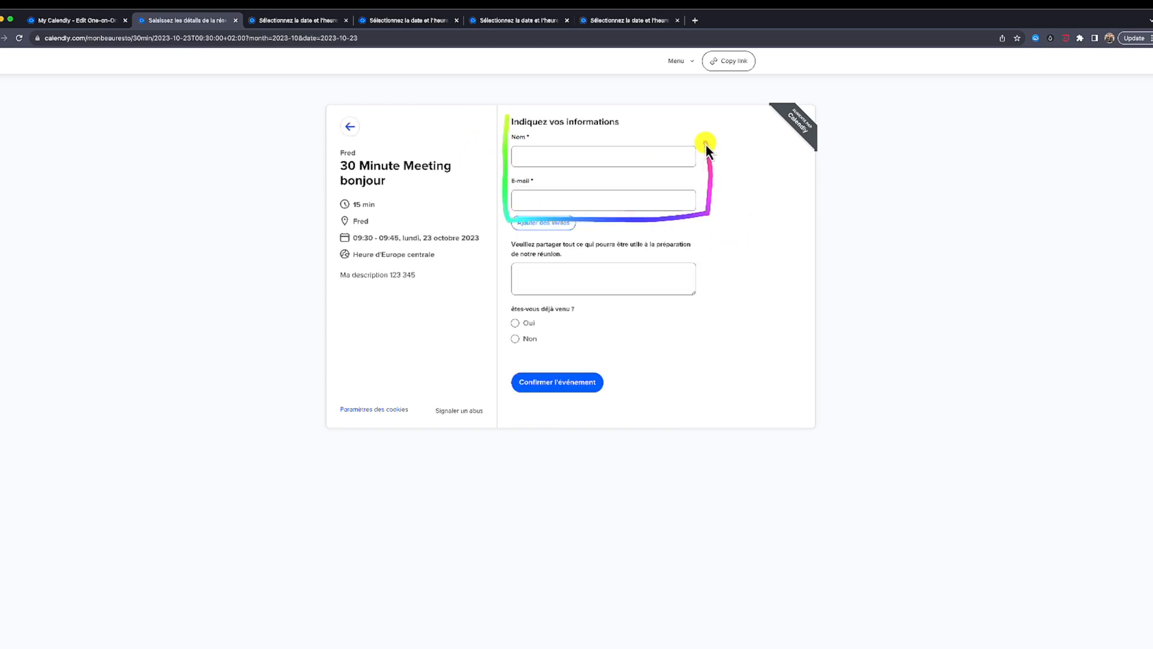
left_click_drag(705, 145, 544, 128)
mouse_move(507, 228)
left_mouse_down()
mouse_move(506, 317)
mouse_move(563, 353)
mouse_move(710, 250)
mouse_move(510, 216)
left_mouse_up()
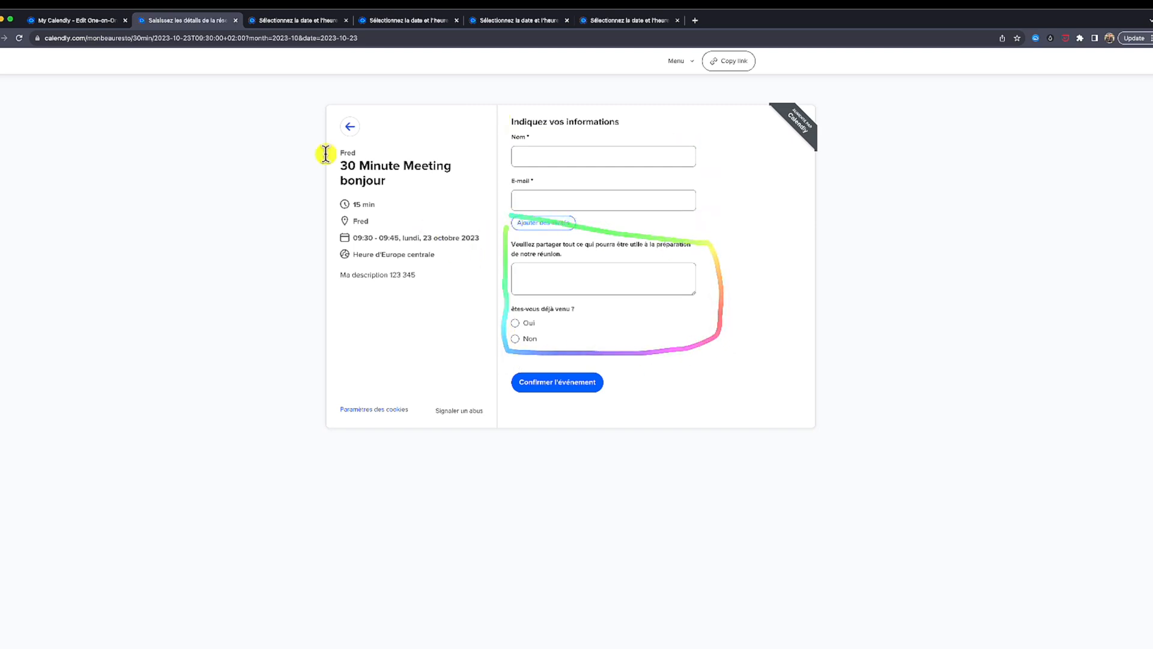
Back in the event type editor, delete the multiple-line invitee question about sharing anything useful for preparing the meeting
left_click(98, 20)
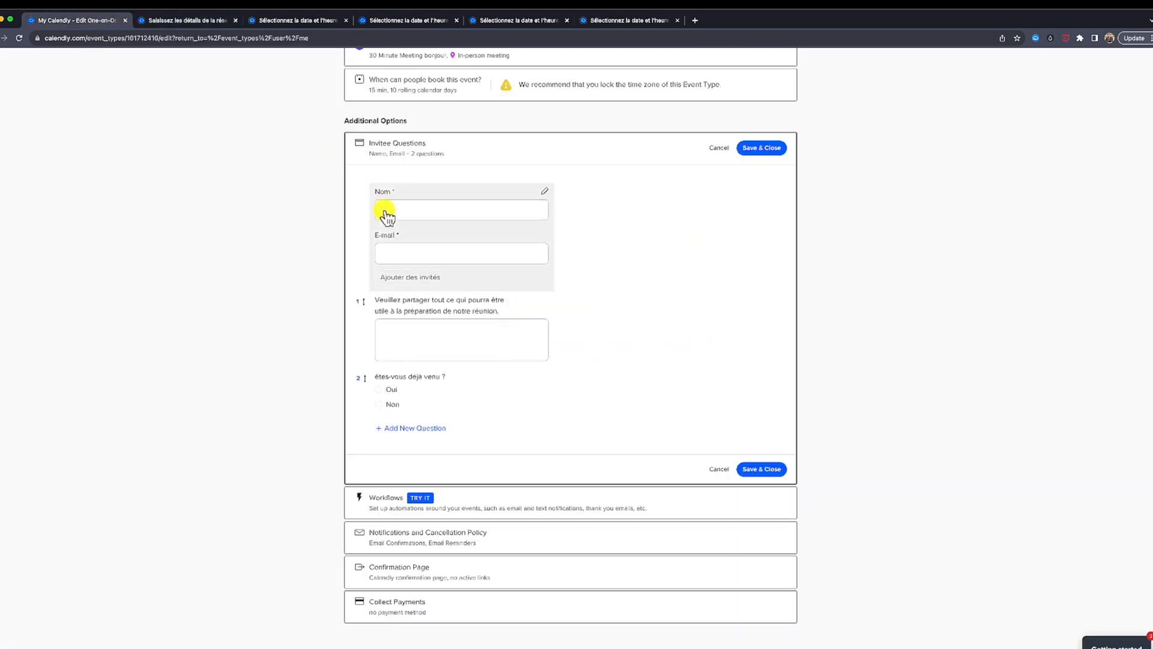
left_click(479, 334)
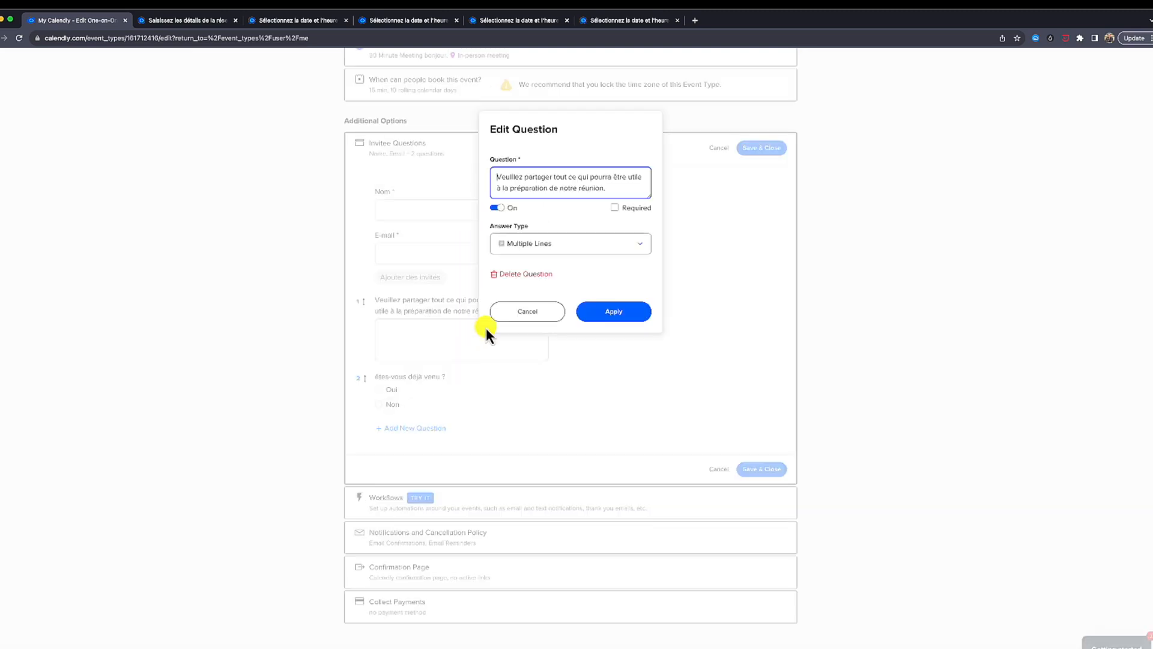
left_click(525, 273)
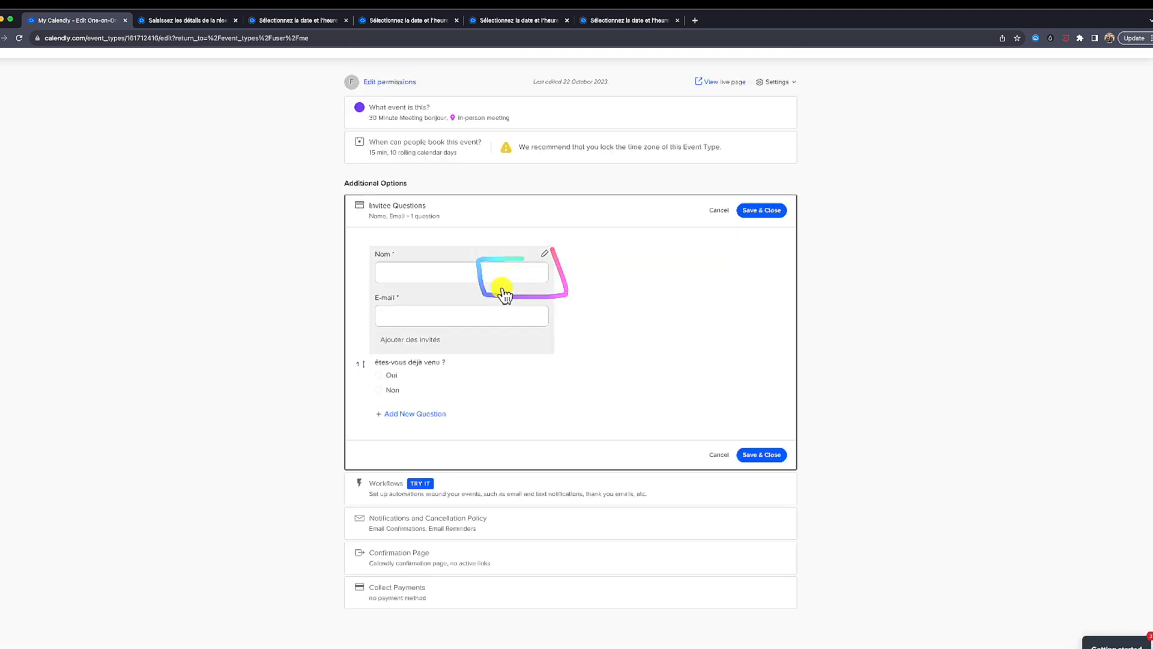
Add a dropdown invitee question "Quel est votre choix ?" with the answers Choix 1, Choix 2 and Choix 3
left_click(422, 415)
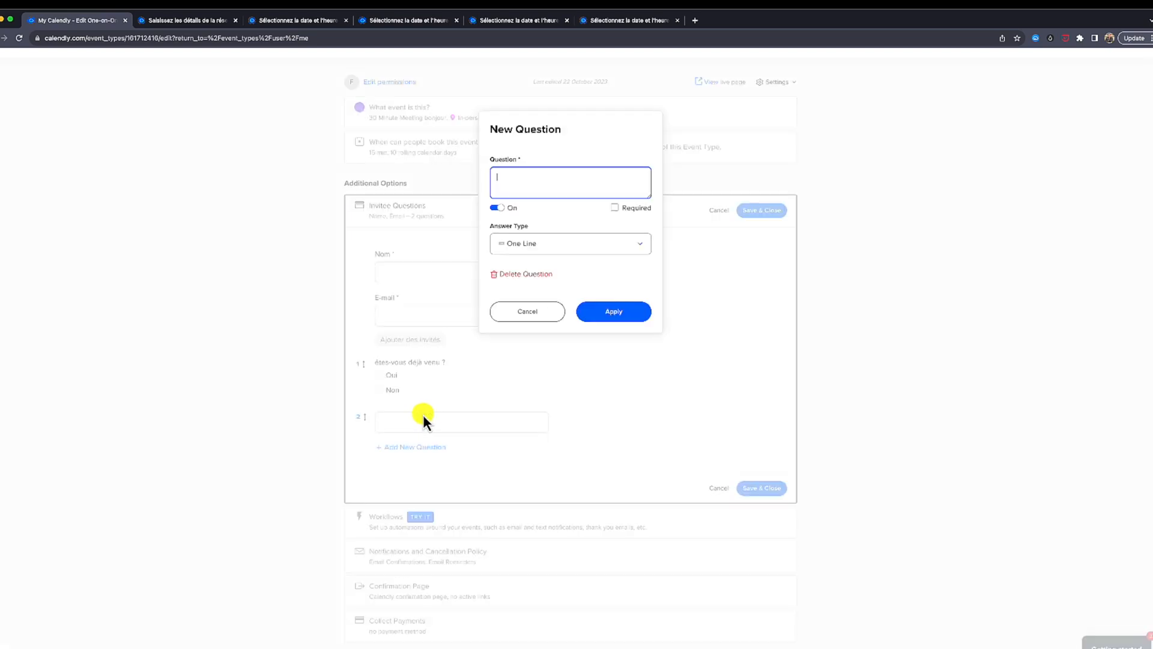
left_click(543, 241)
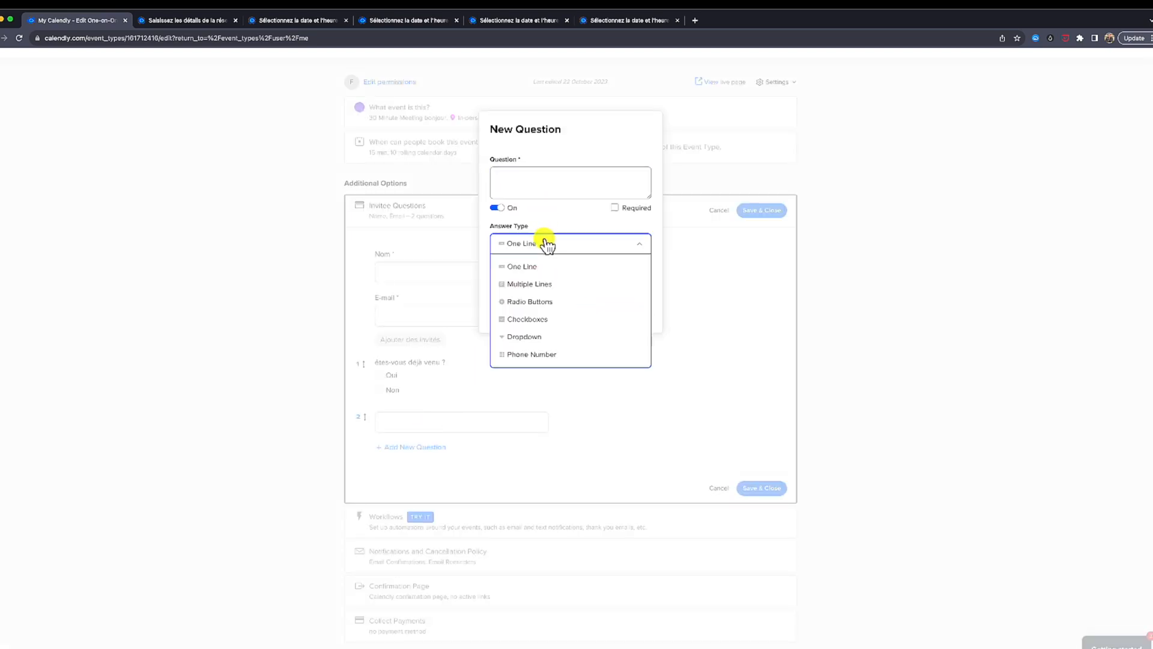
left_click(550, 341)
left_click(535, 300)
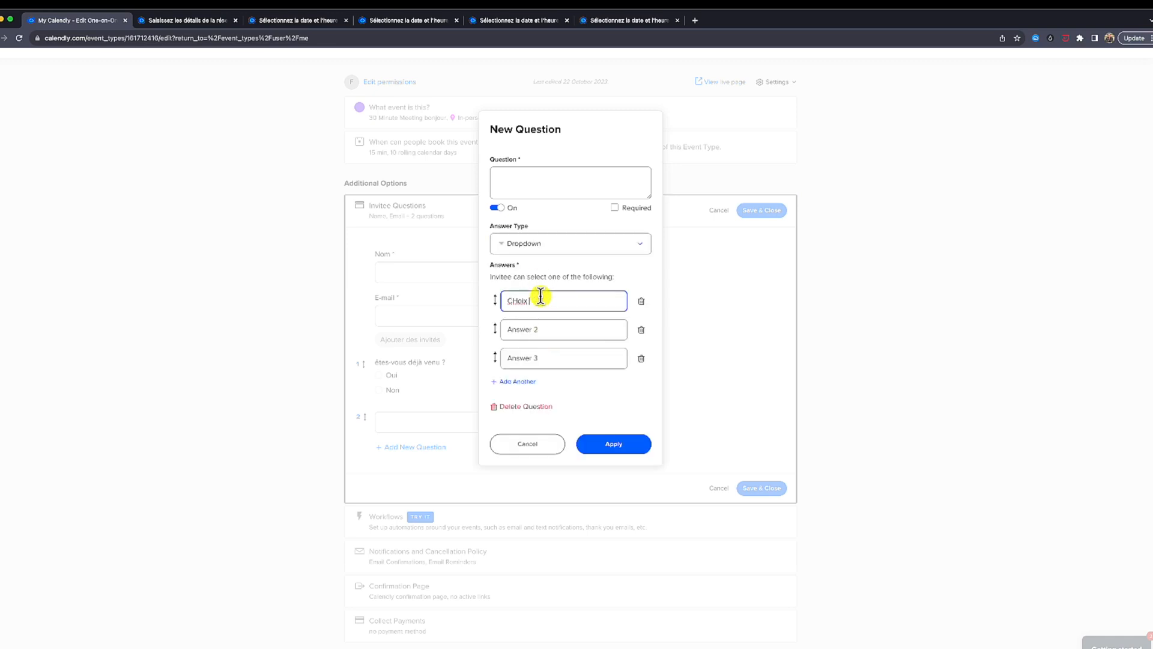
key("Tab")
key("Tab")
key("Tab")
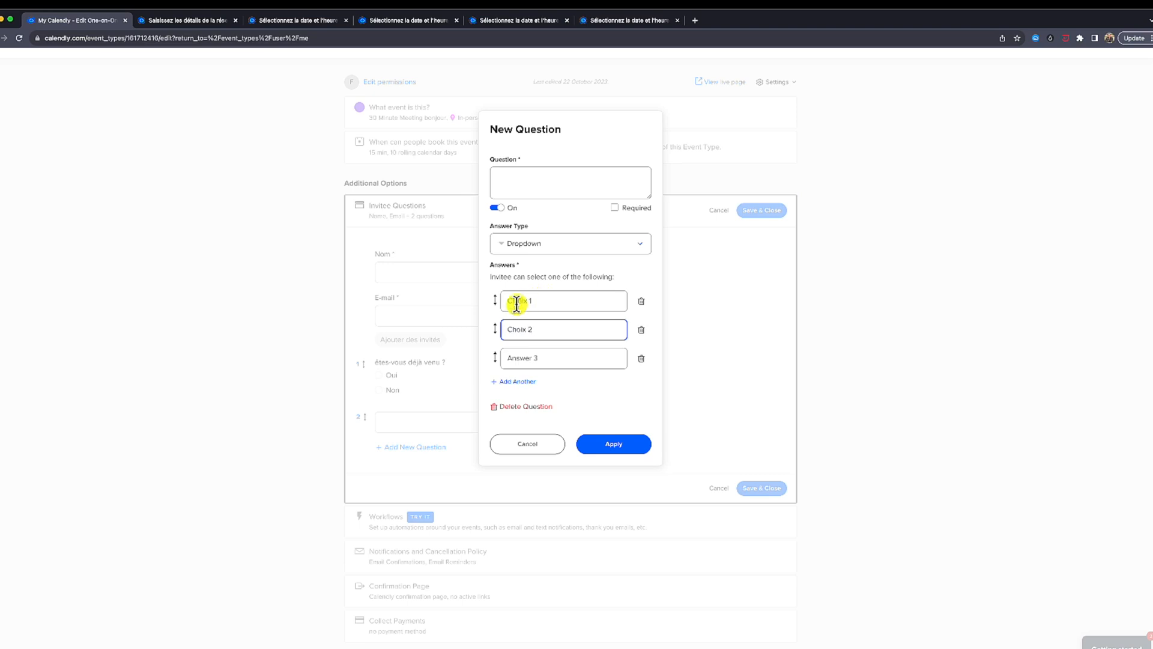
left_click(515, 299)
left_click(527, 357)
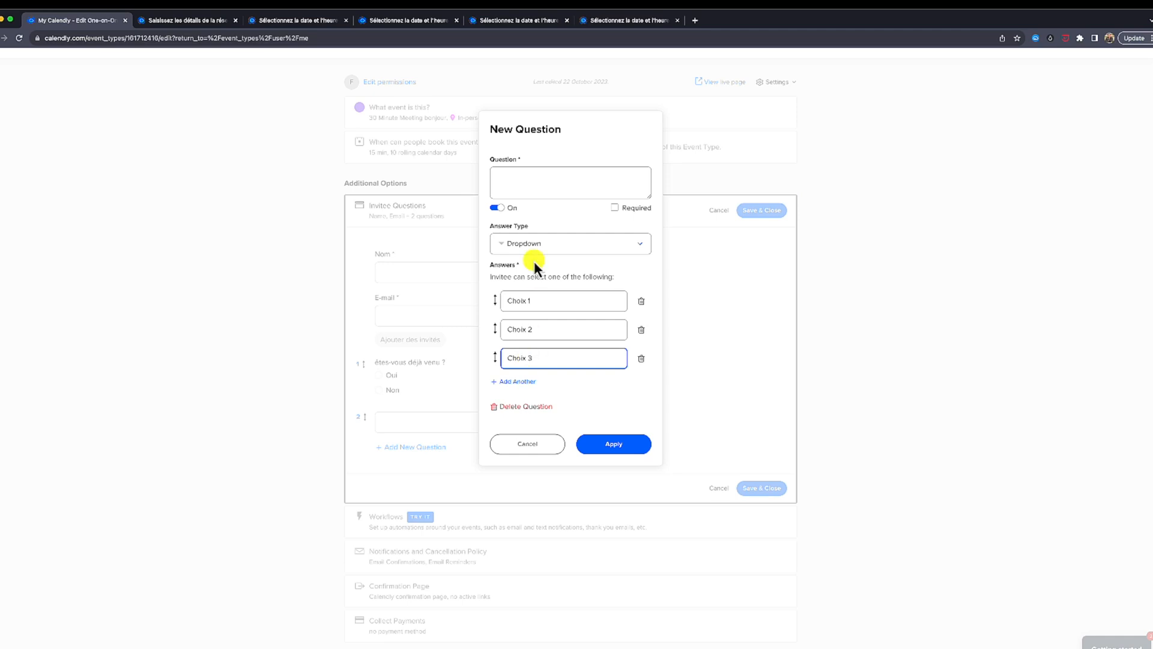
left_click(560, 180)
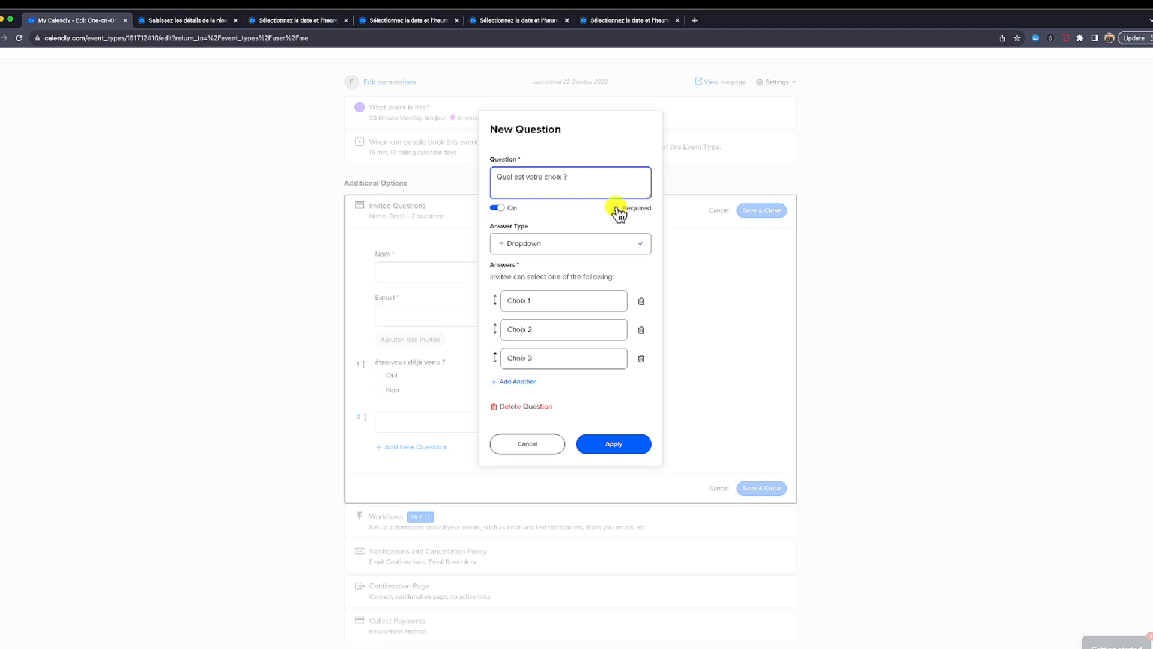
left_click(600, 437)
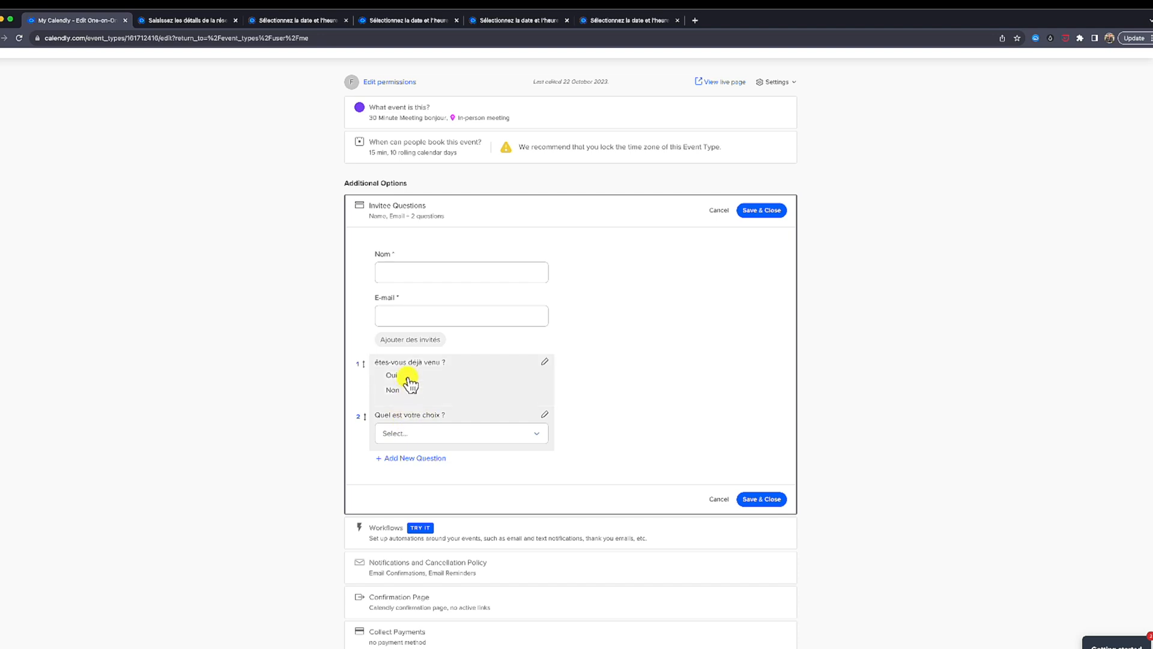
Move "Quel est votre choix ?" above the "êtes-vous déjà venu ?" question and save the invitee questions
left_click(370, 422)
left_click(491, 444)
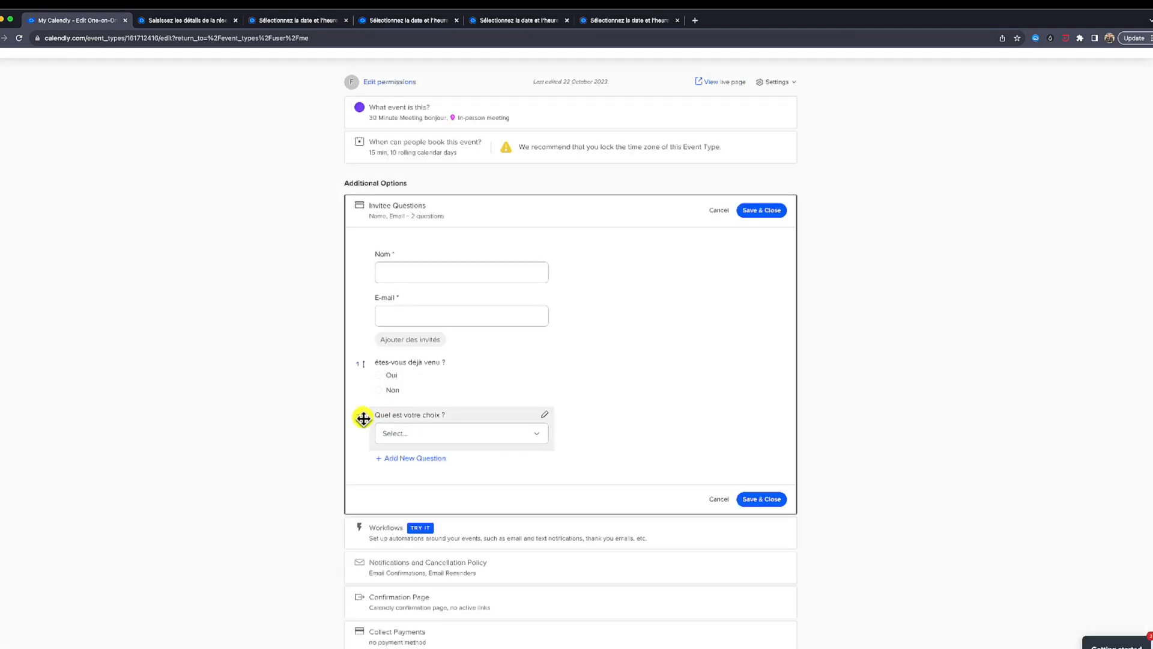
left_click_drag(362, 417, 366, 375)
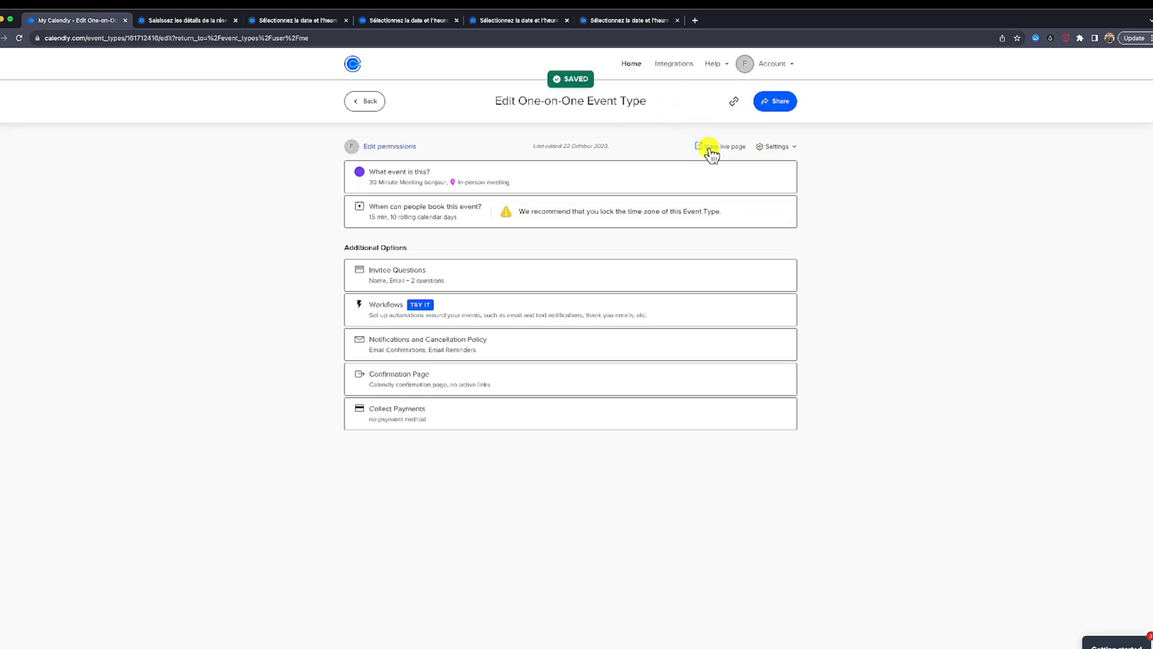
Open the live booking form for October 25 at 10:00 and check the answers offered for "Quel est votre choix ?"
left_click(706, 149)
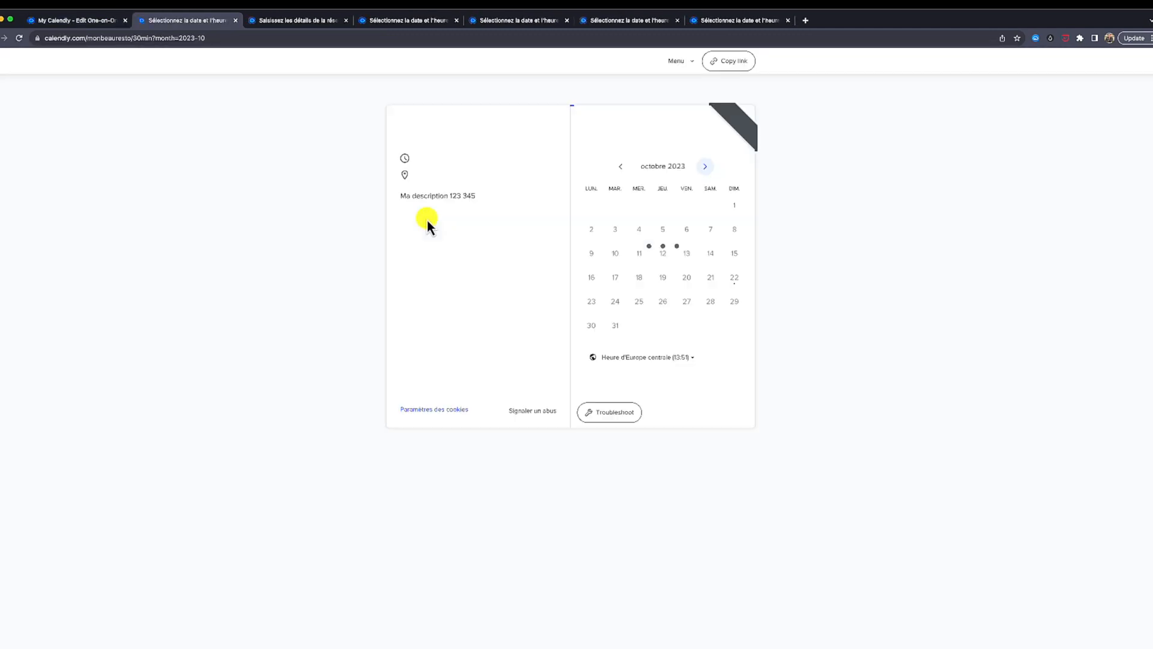
left_click(639, 301)
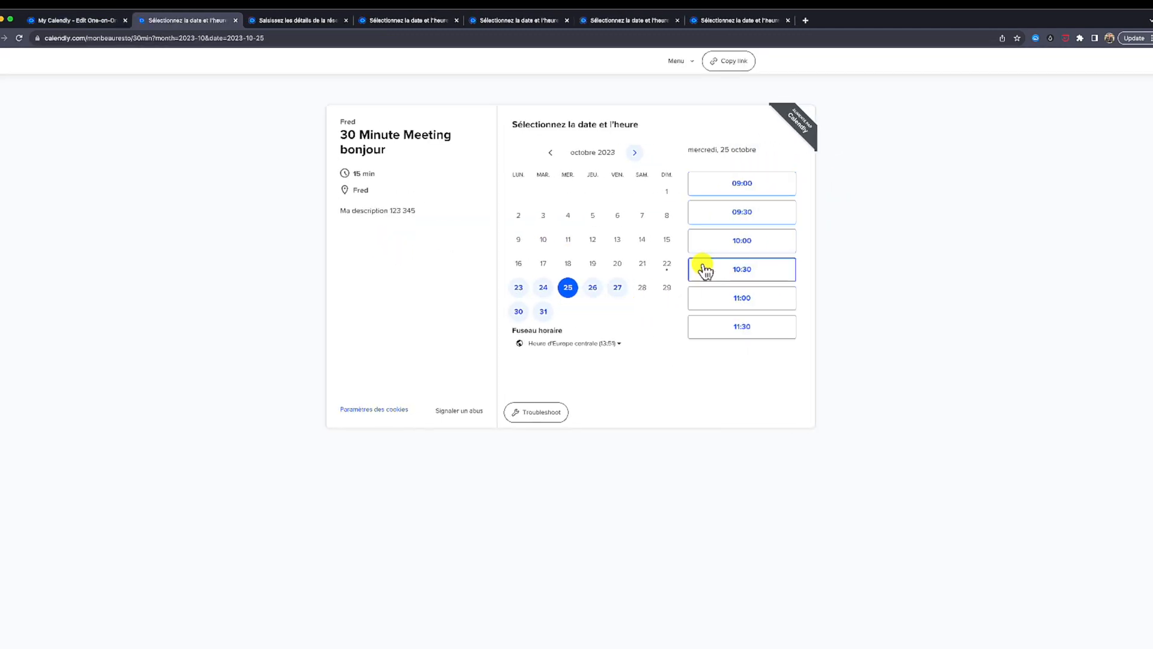
left_click(716, 246)
left_click(754, 244)
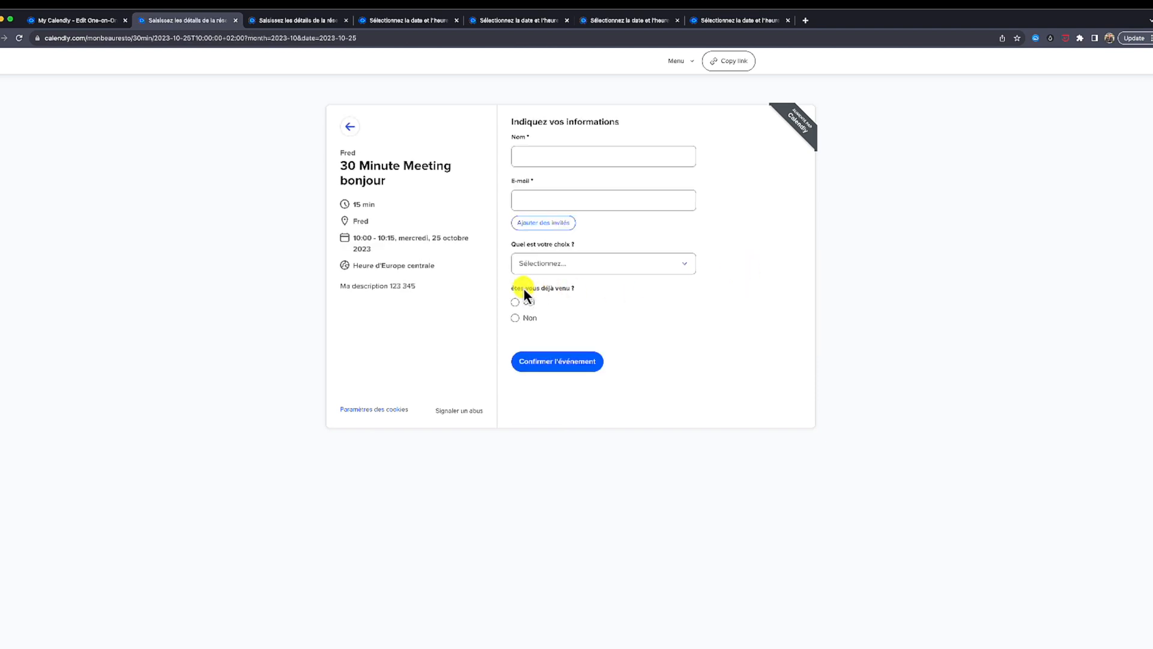
left_click(523, 263)
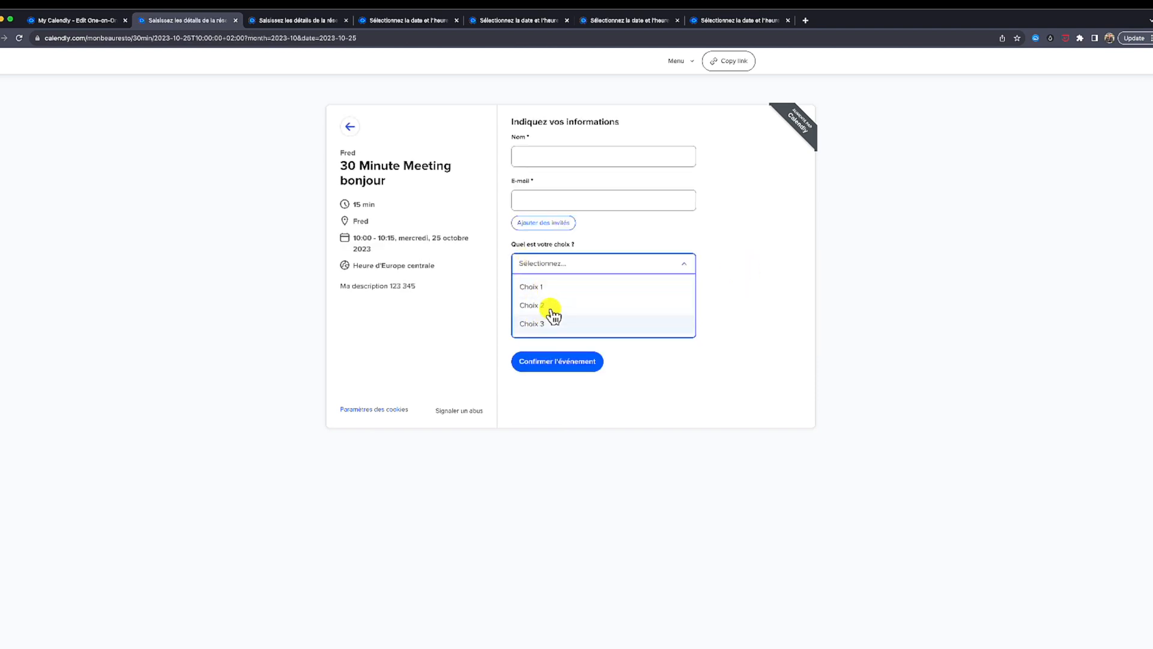
Back in the event type editor, open the notifications and cancellation policy and show the email confirmation's text for personalization
left_click(492, 218)
left_click(106, 23)
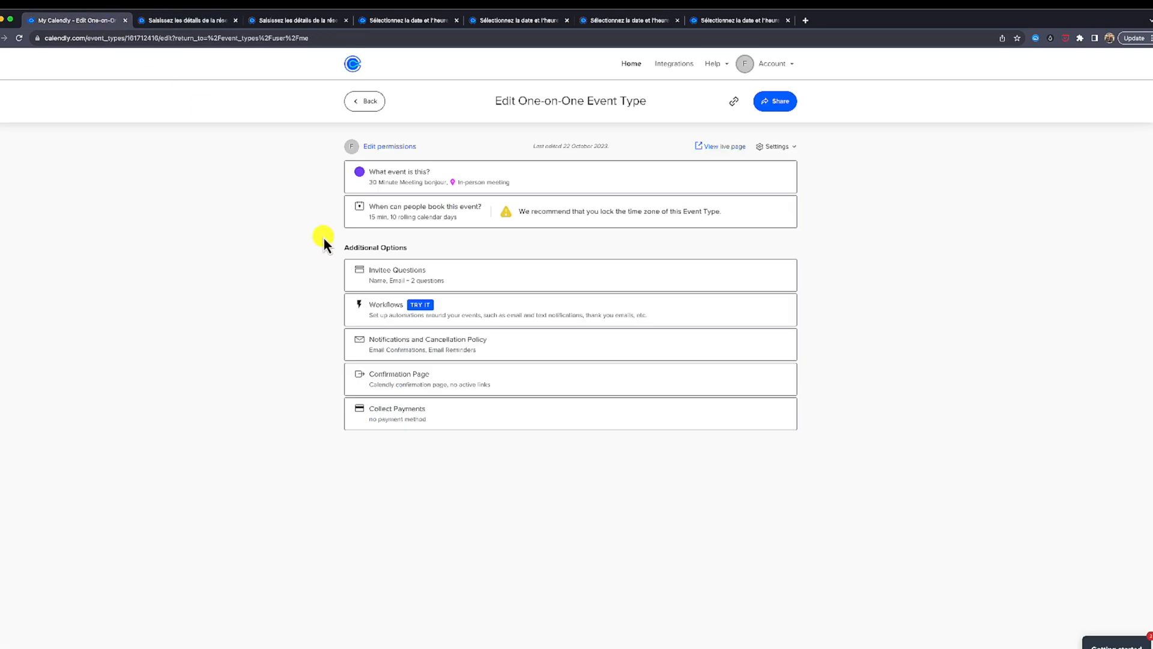
left_click(397, 279)
scroll(404, 295, "down", 2)
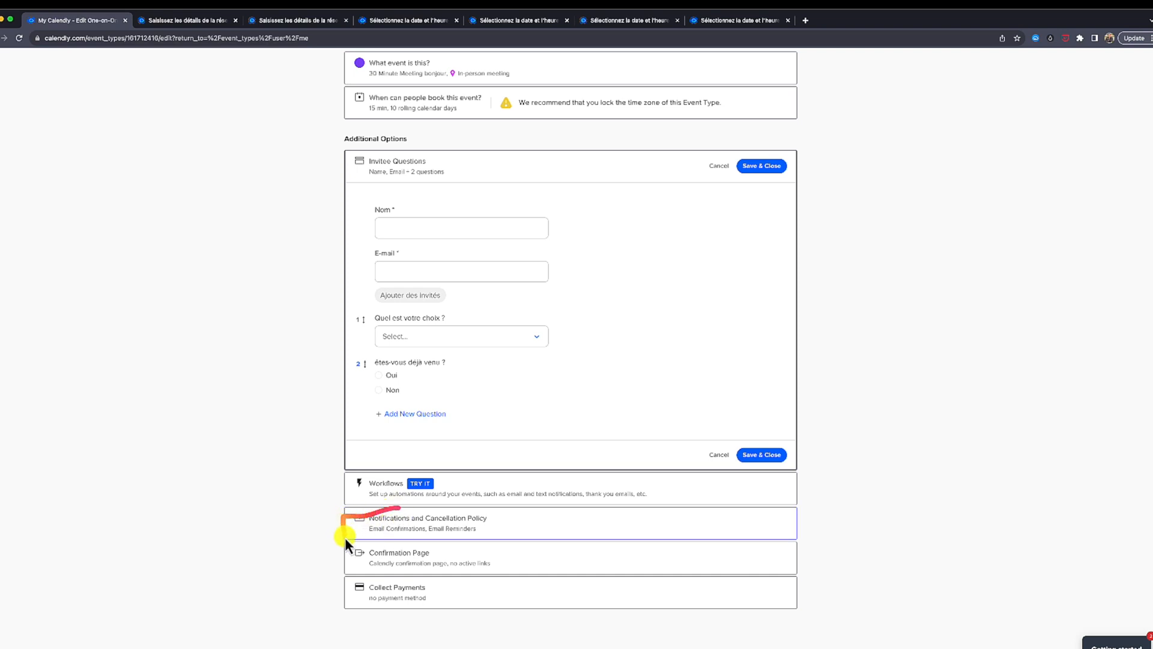
left_click(402, 526)
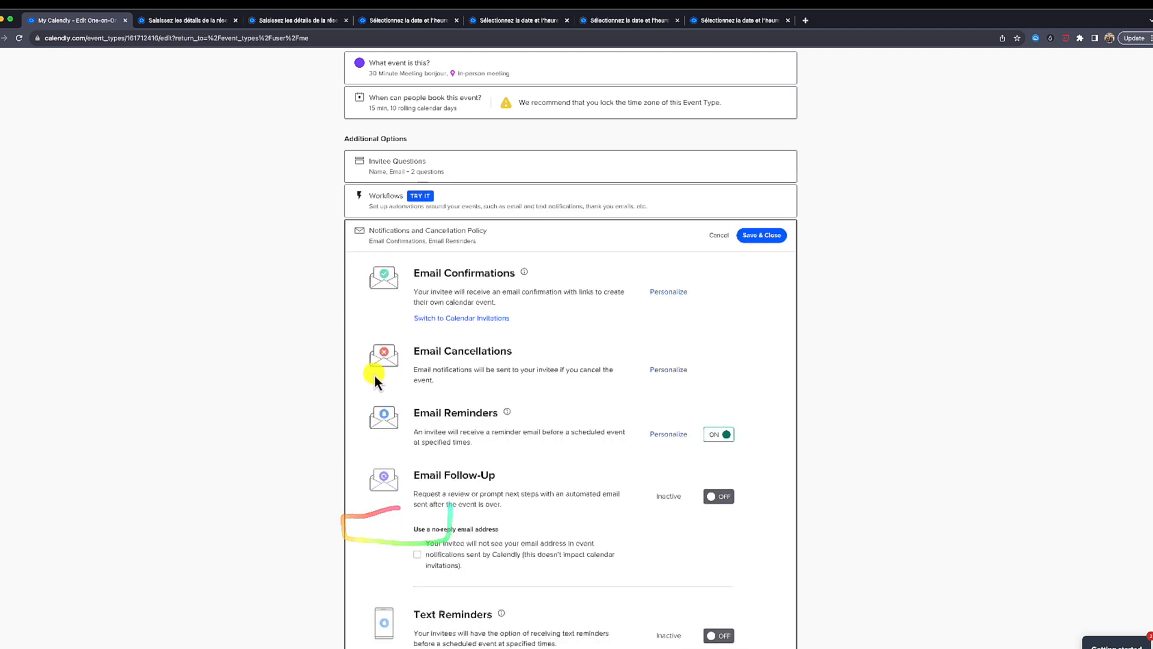
double_click(434, 279)
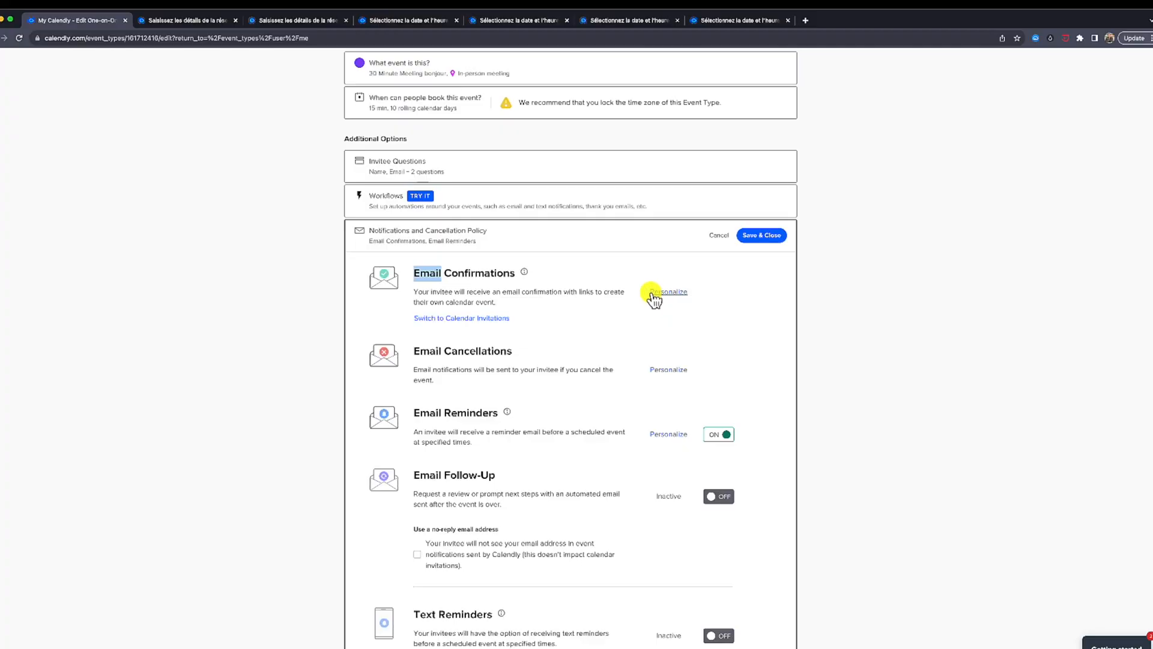
left_click(652, 295)
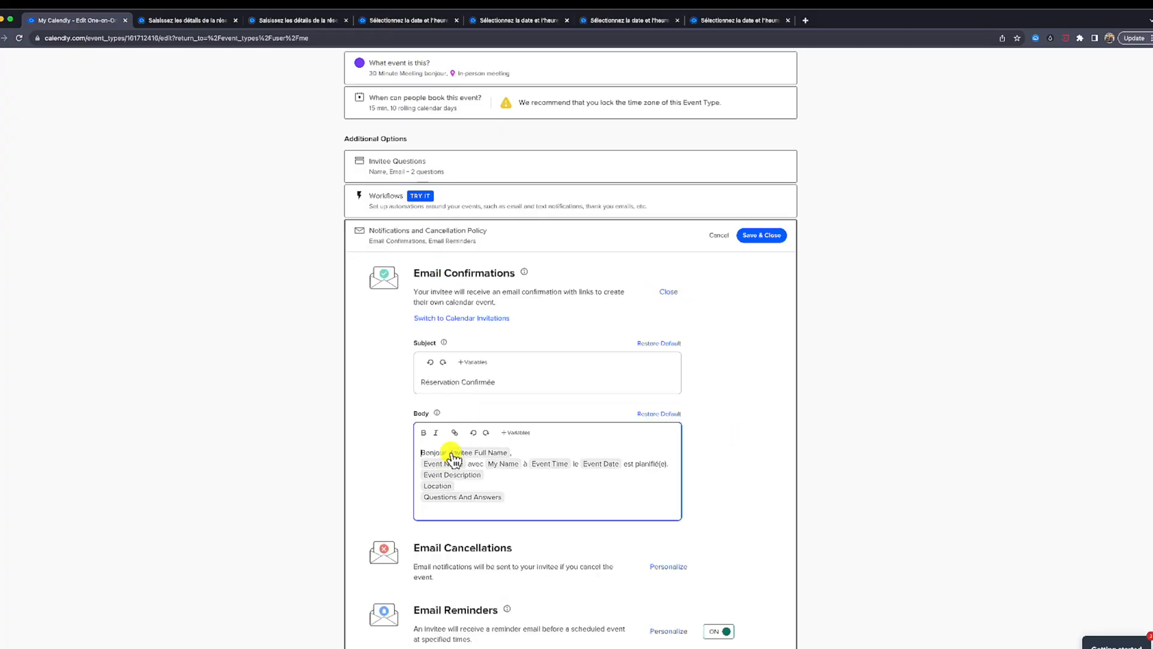
Examine the confirmation email's subject and the variables in its body, such as the invitee name, event time, location and answers
left_click_drag(504, 382, 417, 384)
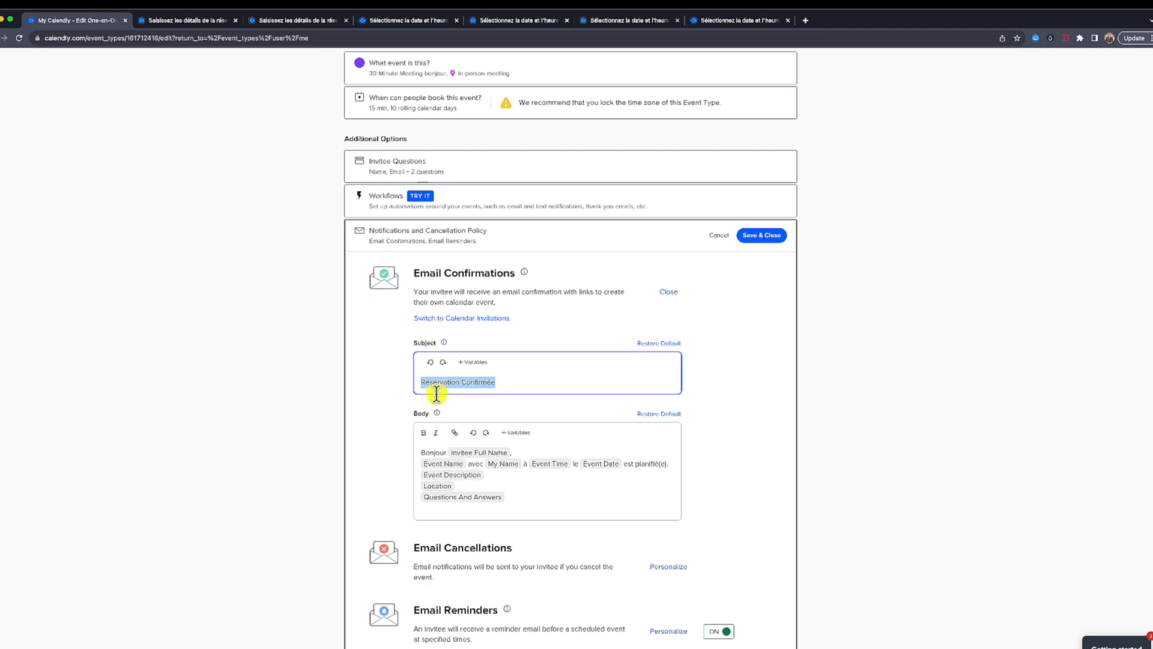
left_click_drag(422, 453, 448, 454)
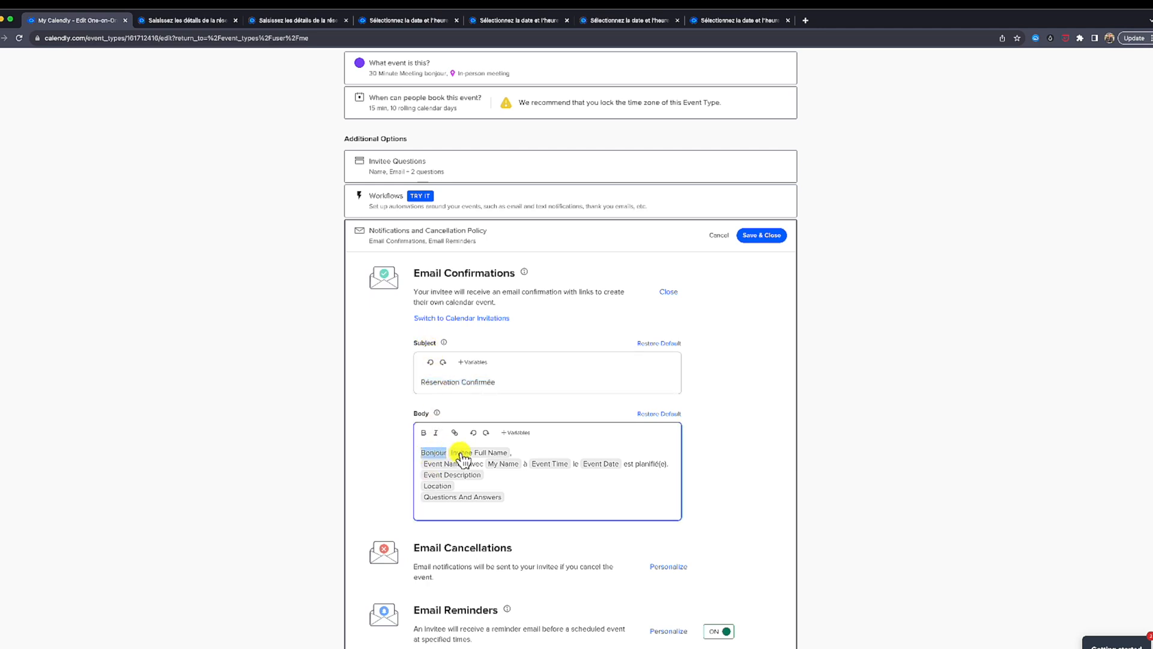
left_click(492, 454)
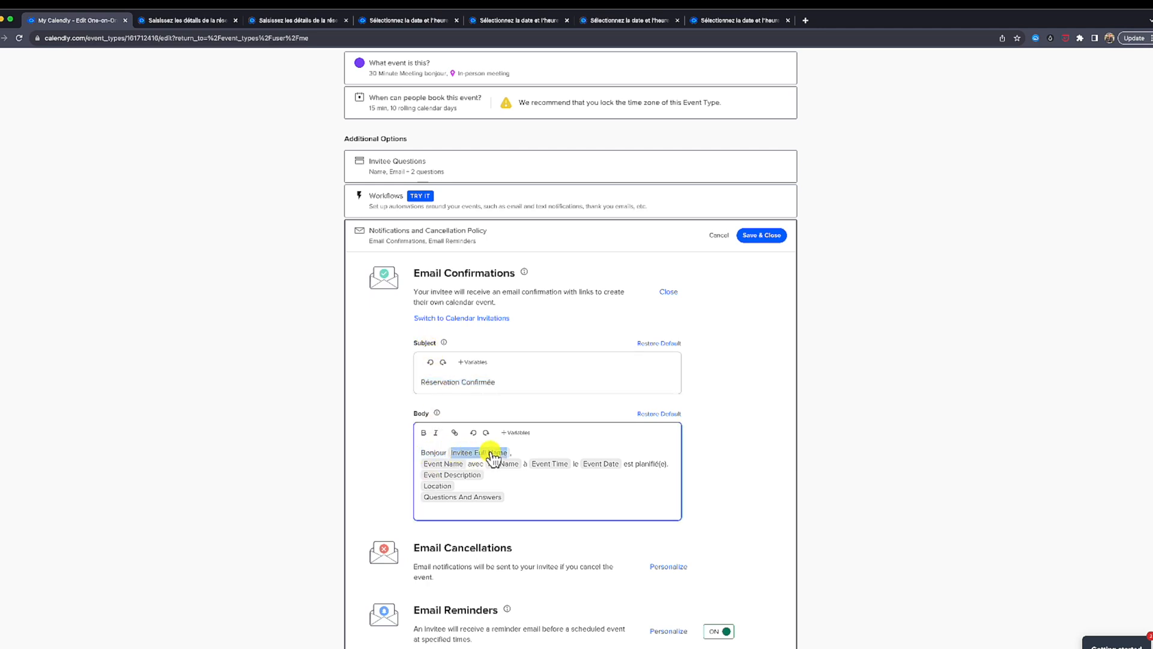
left_click(460, 478)
left_click(438, 487)
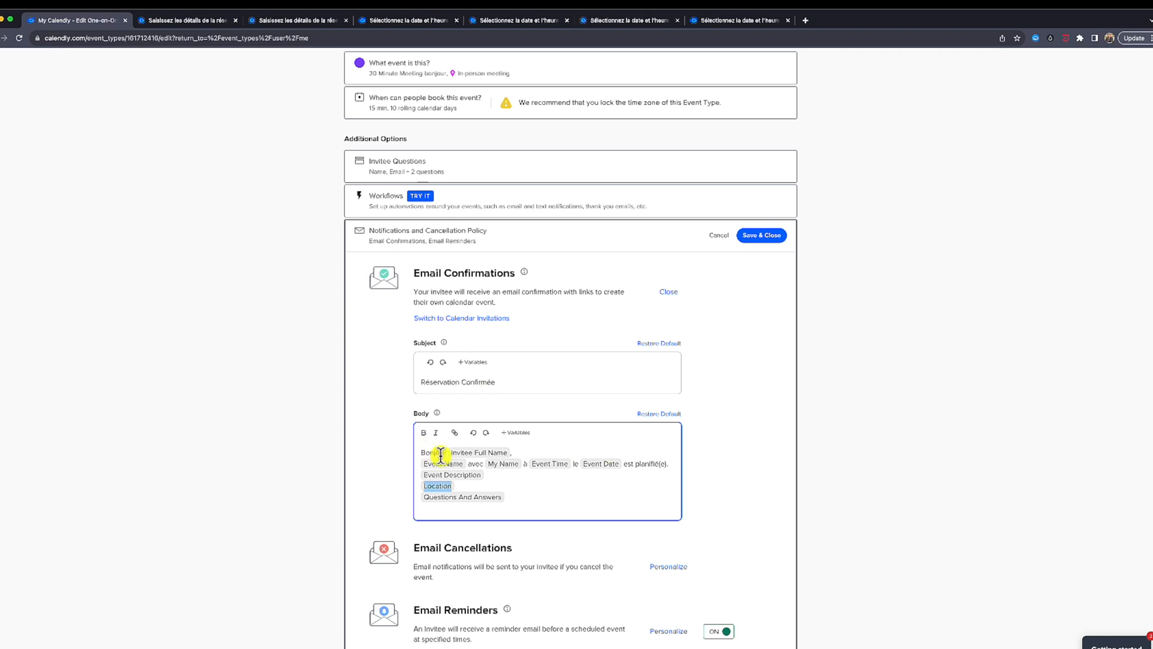
left_click(461, 454)
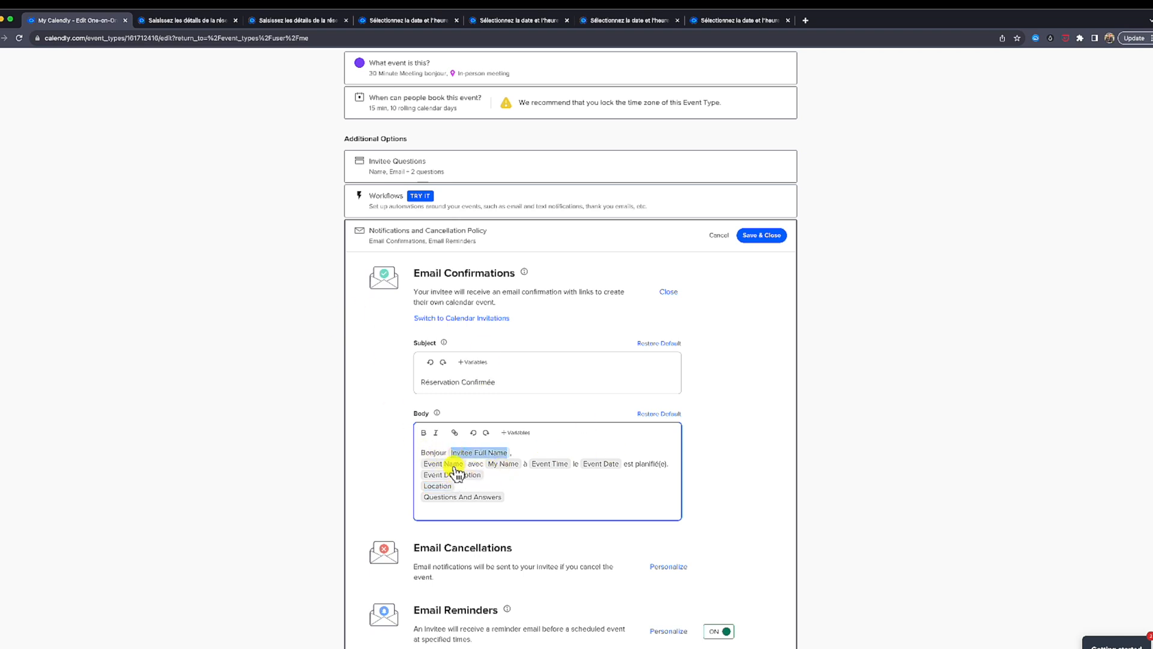
left_click(455, 465)
left_click(502, 465)
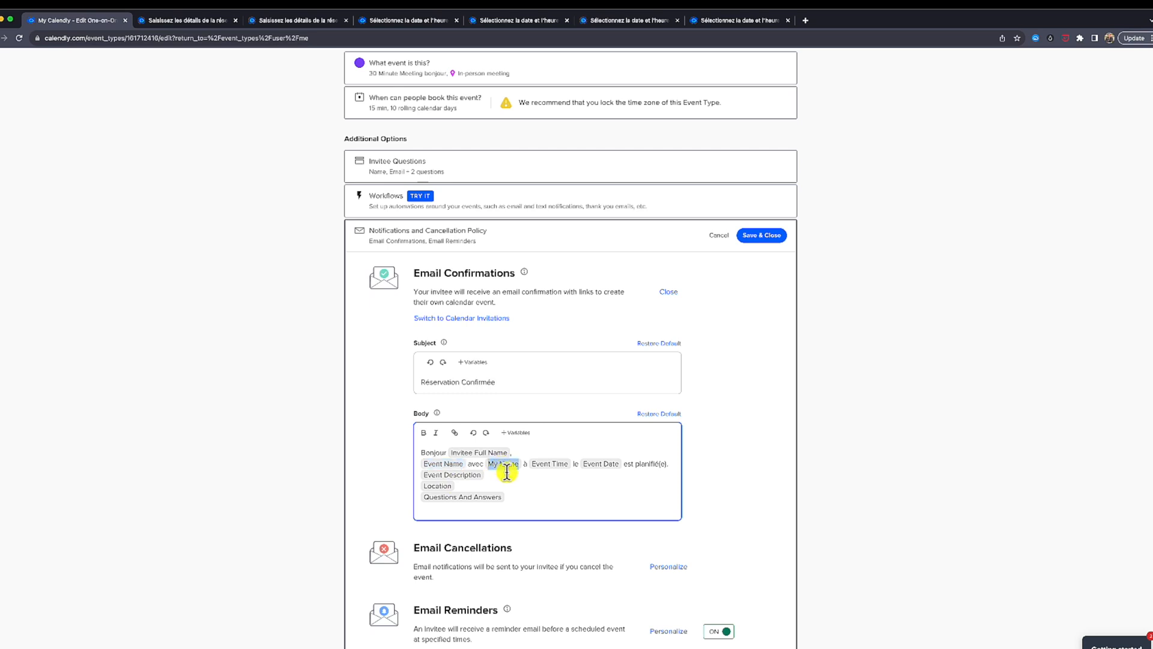
left_click(547, 466)
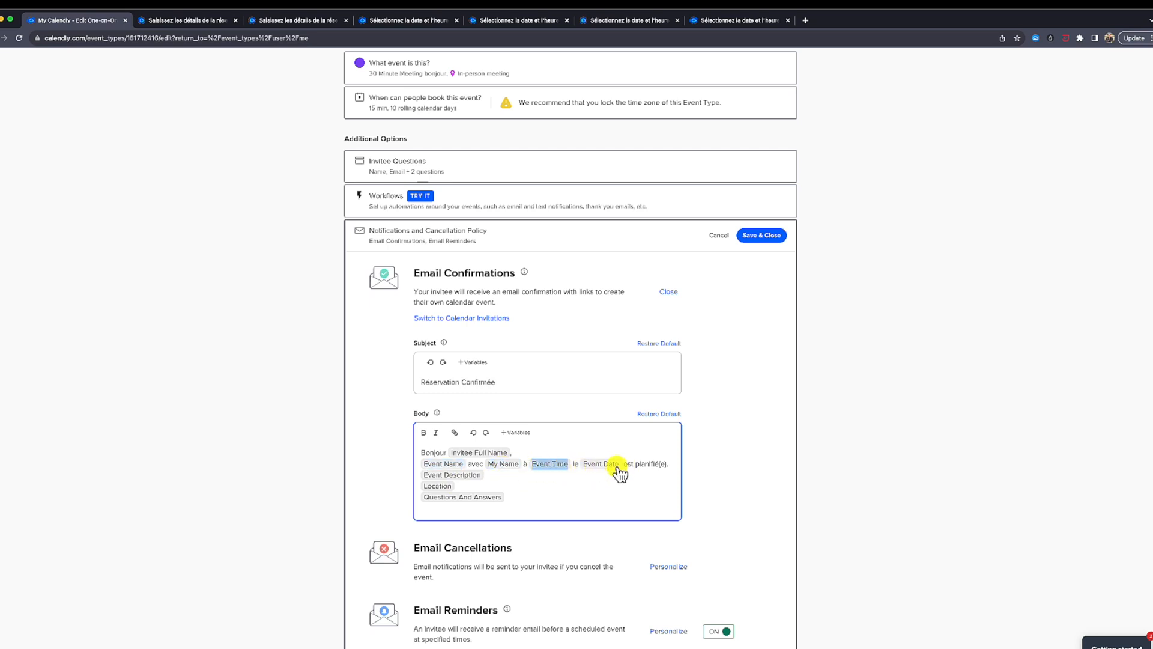
left_click(445, 486)
left_click(458, 499)
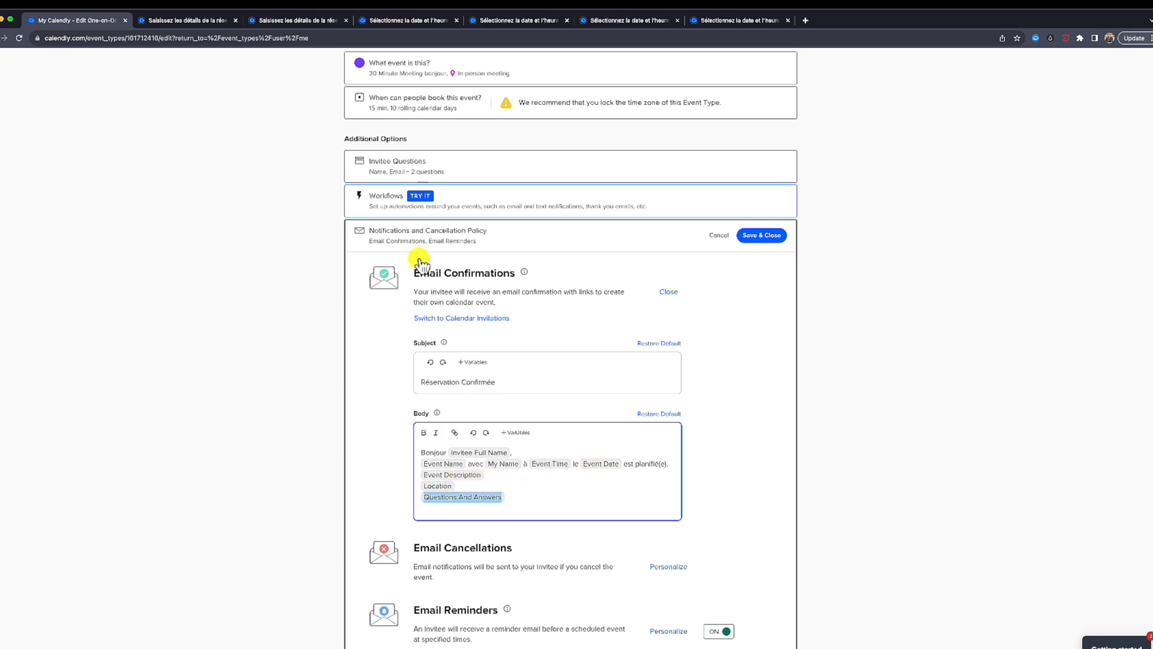
left_click(522, 485)
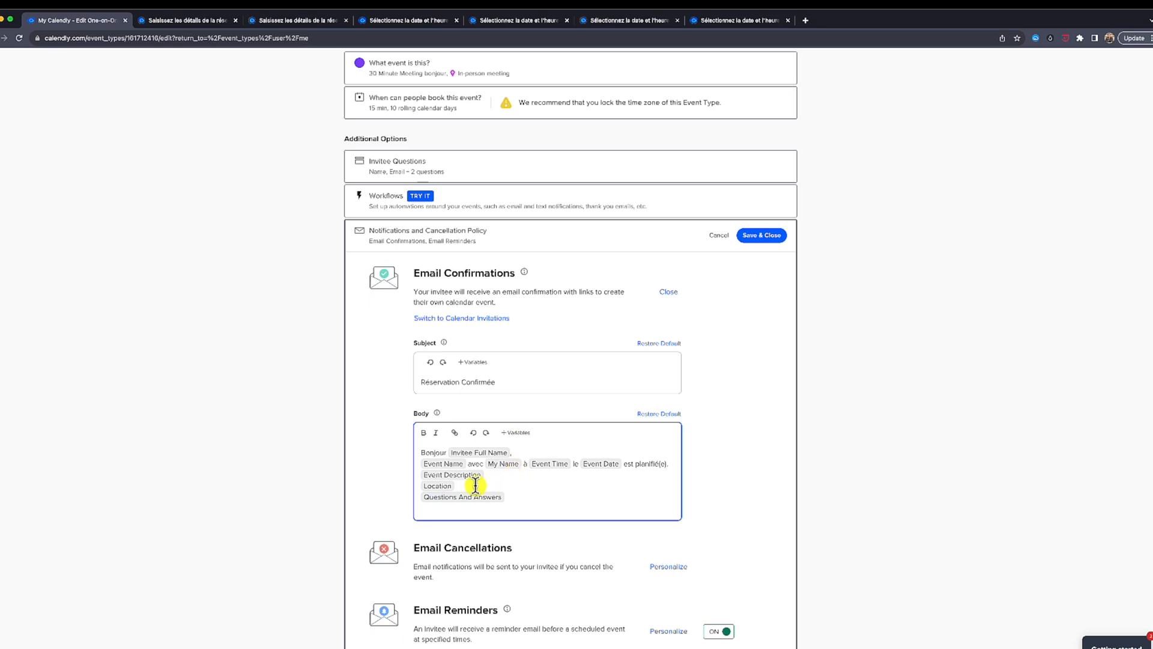
Look through the variables available for the confirmation email's body without inserting any
left_click(514, 433)
scroll(544, 505, "down", 10)
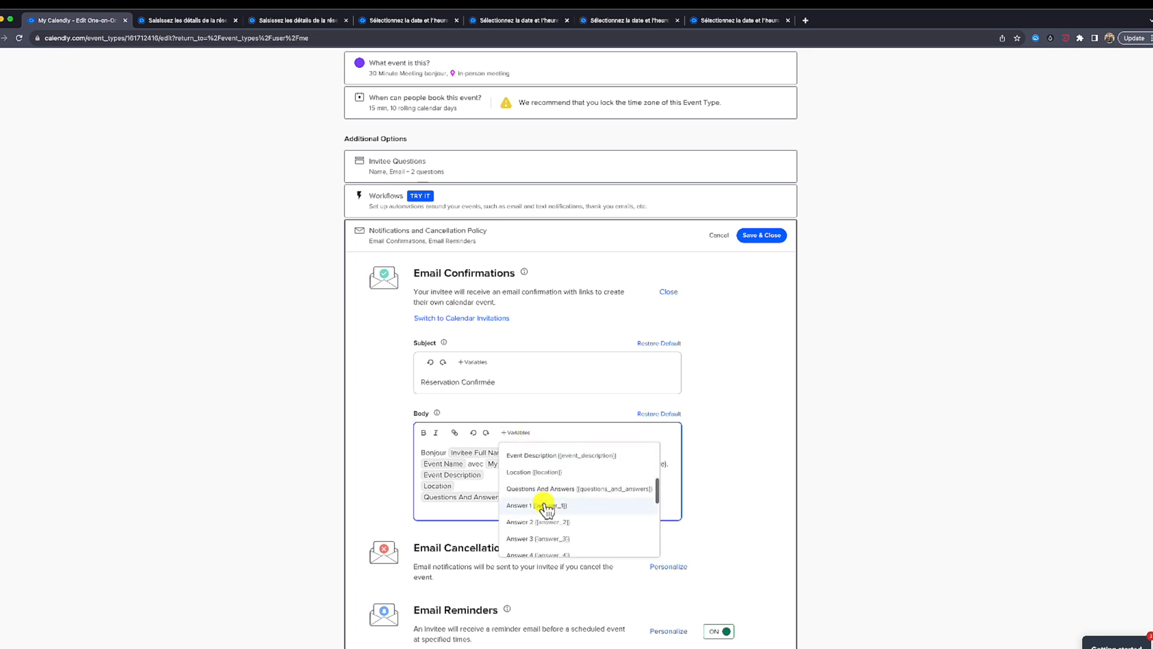
scroll(546, 507, "up", 10)
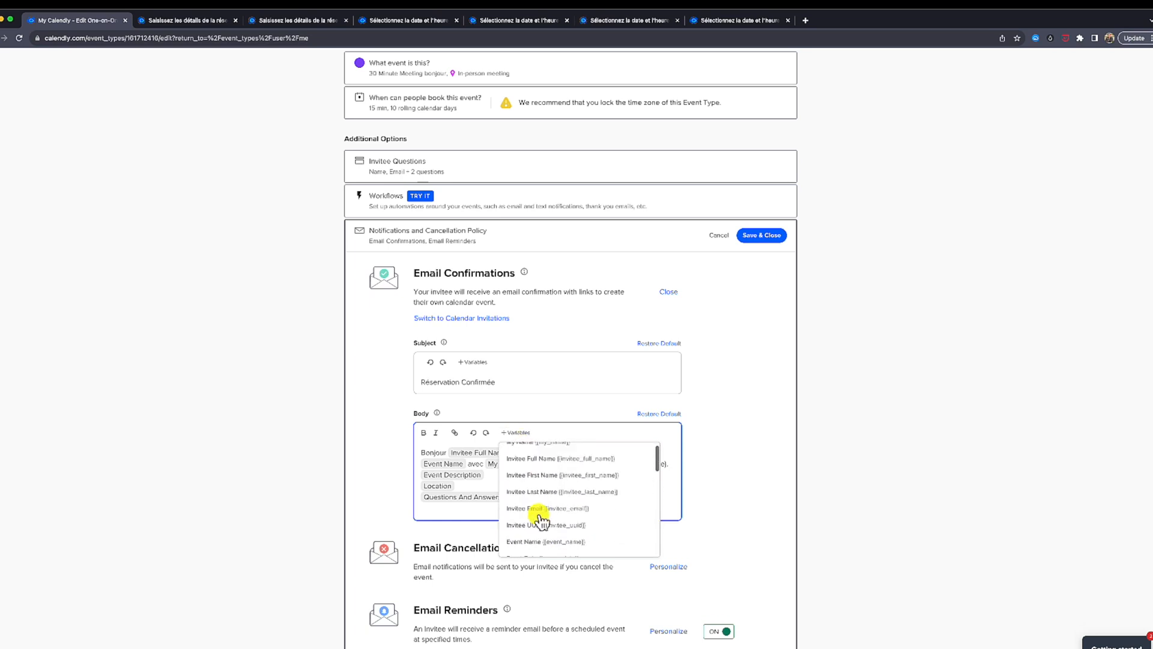
left_click(387, 501)
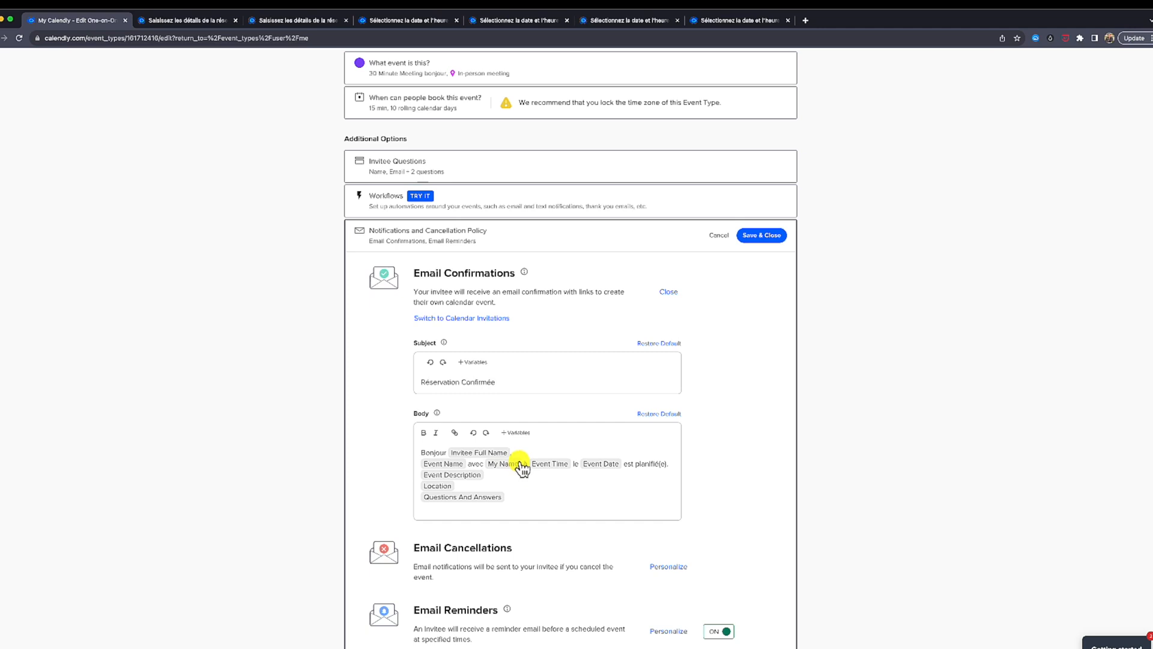
Open the cancellation email for personalization and review its subject and body text
scroll(520, 465, "down", 3)
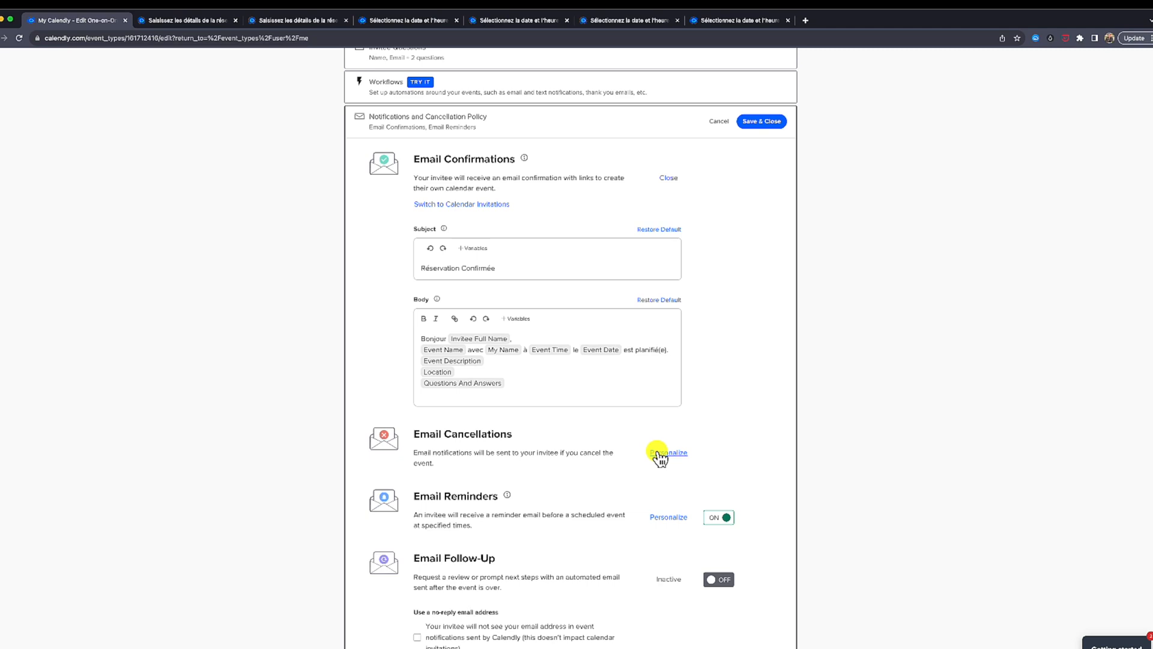
left_click(661, 453)
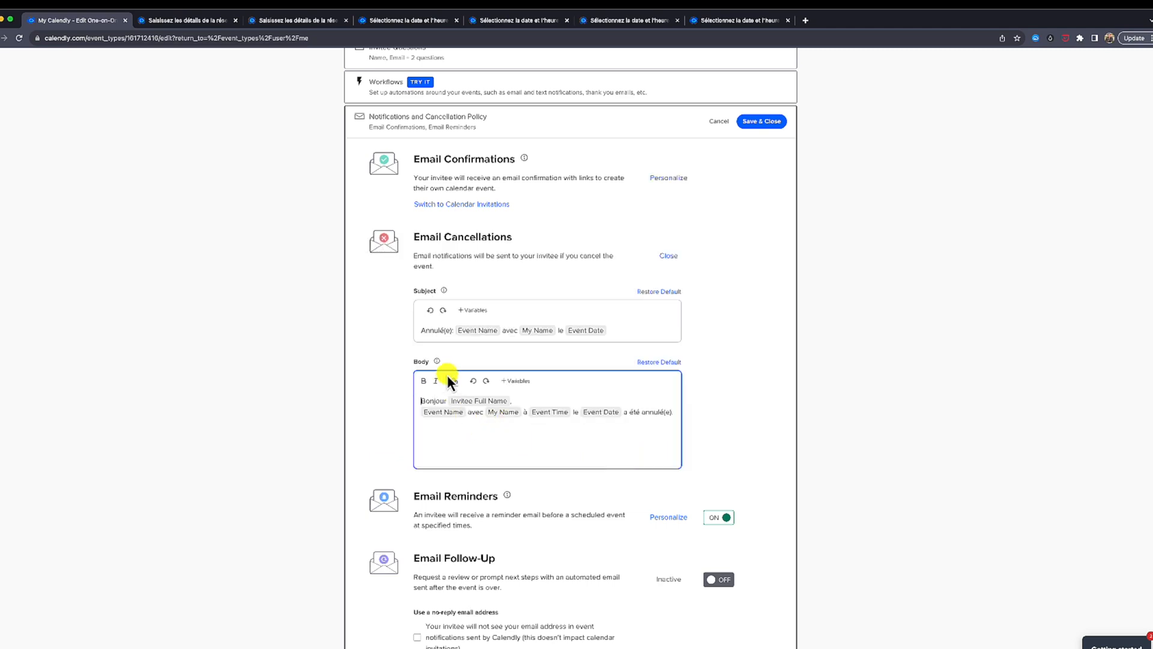
left_click_drag(422, 331, 431, 327)
Switch email reminders off and back on, and open the reminder email to review its subject and body
scroll(556, 422, "down", 2)
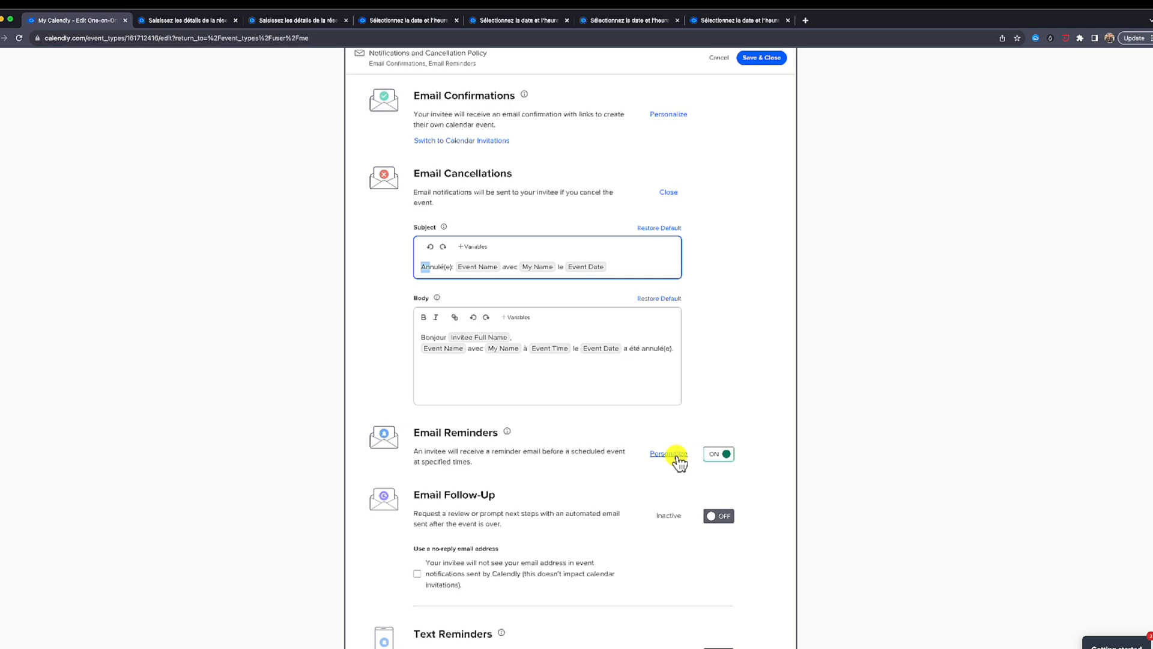
left_click(729, 458)
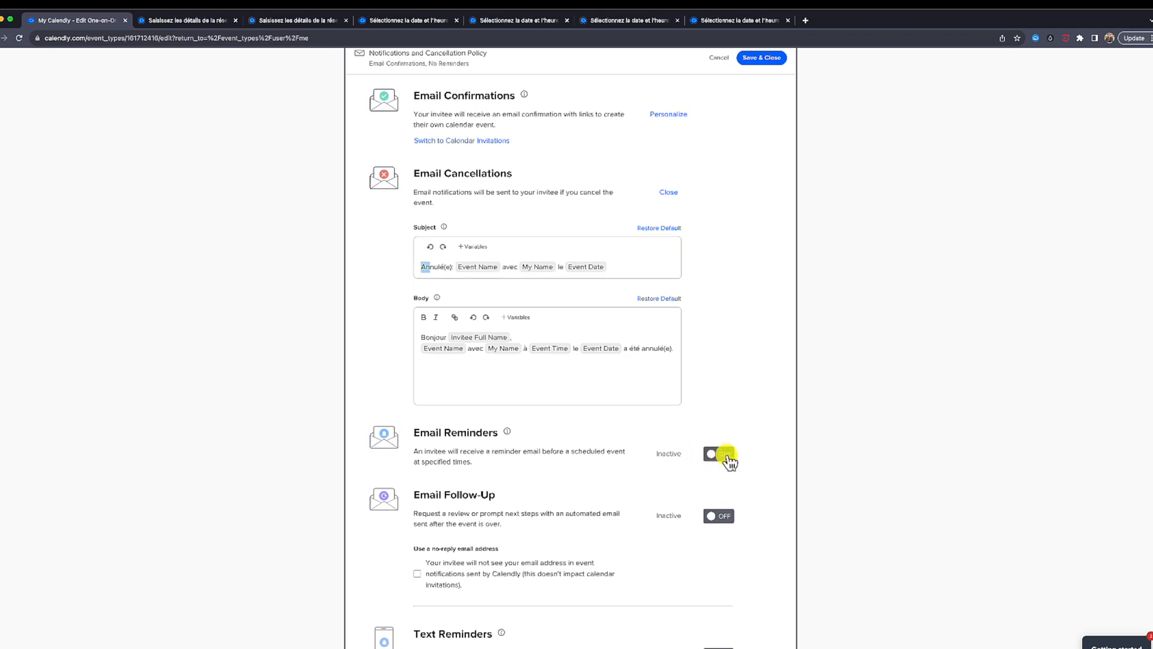
left_click(672, 455)
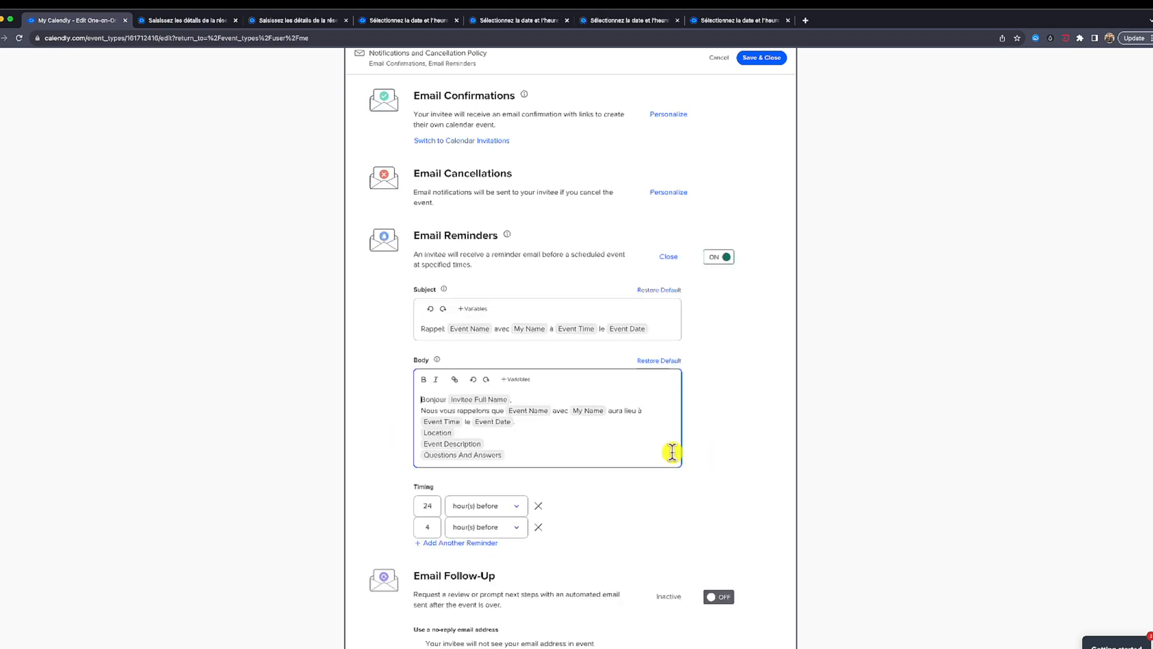
double_click(433, 329)
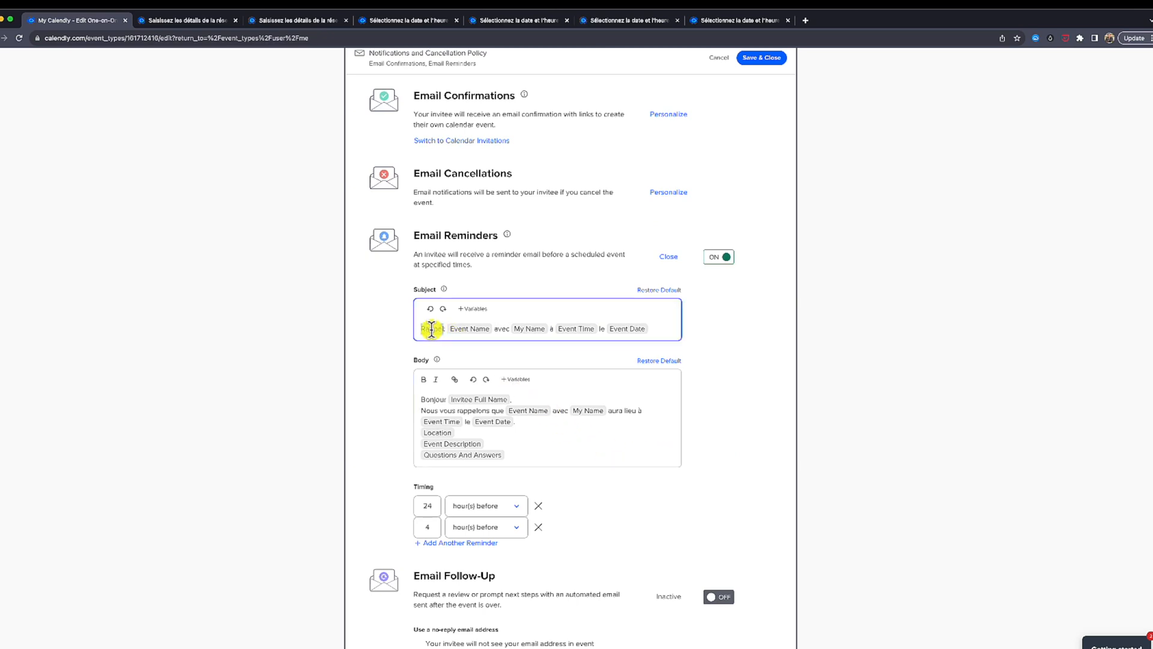
left_click(478, 330)
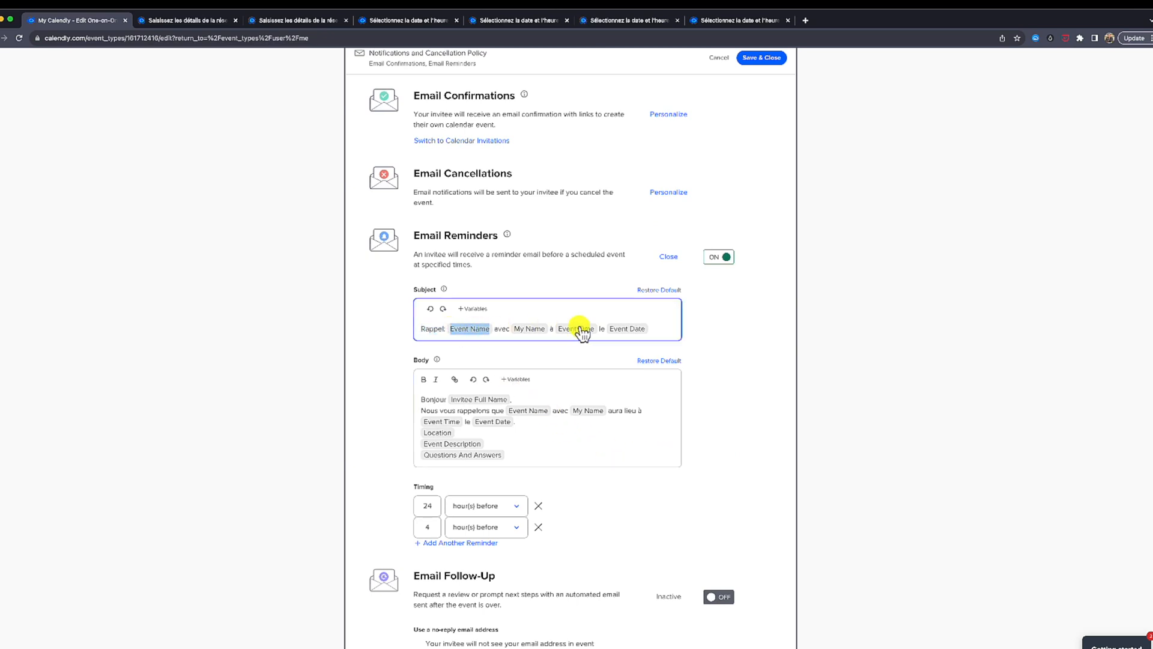
left_click(656, 328)
scroll(570, 448, "down", 2)
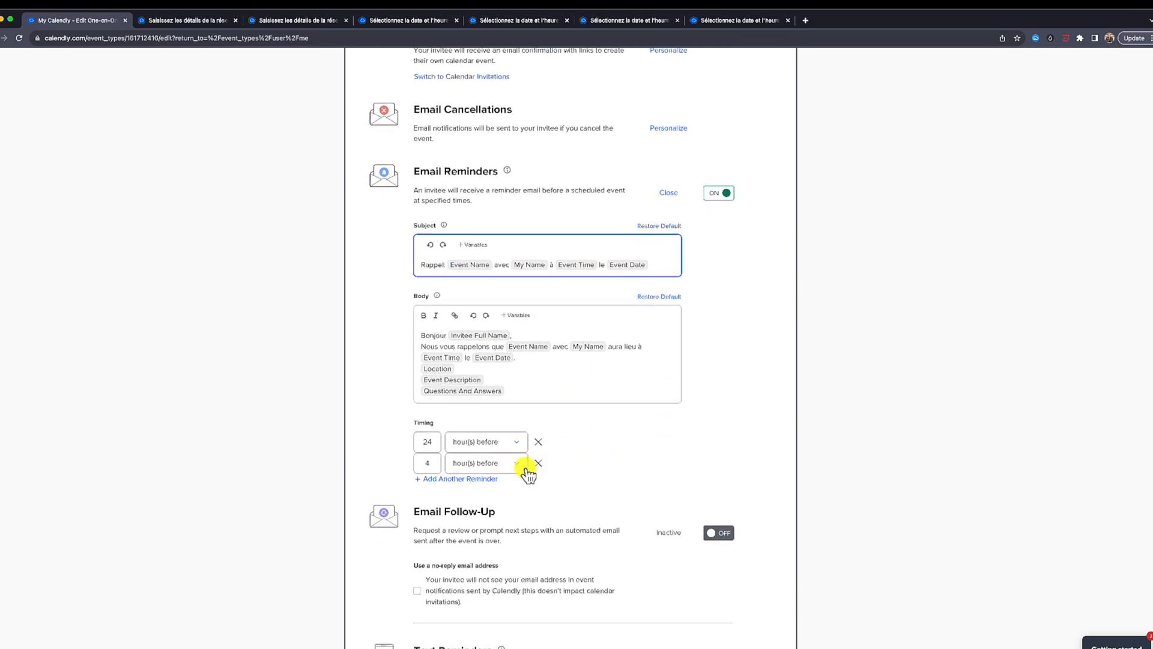
Check the reminder timings, try adding a third reminder and view its time units, and remove that reminder
double_click(428, 442)
double_click(429, 464)
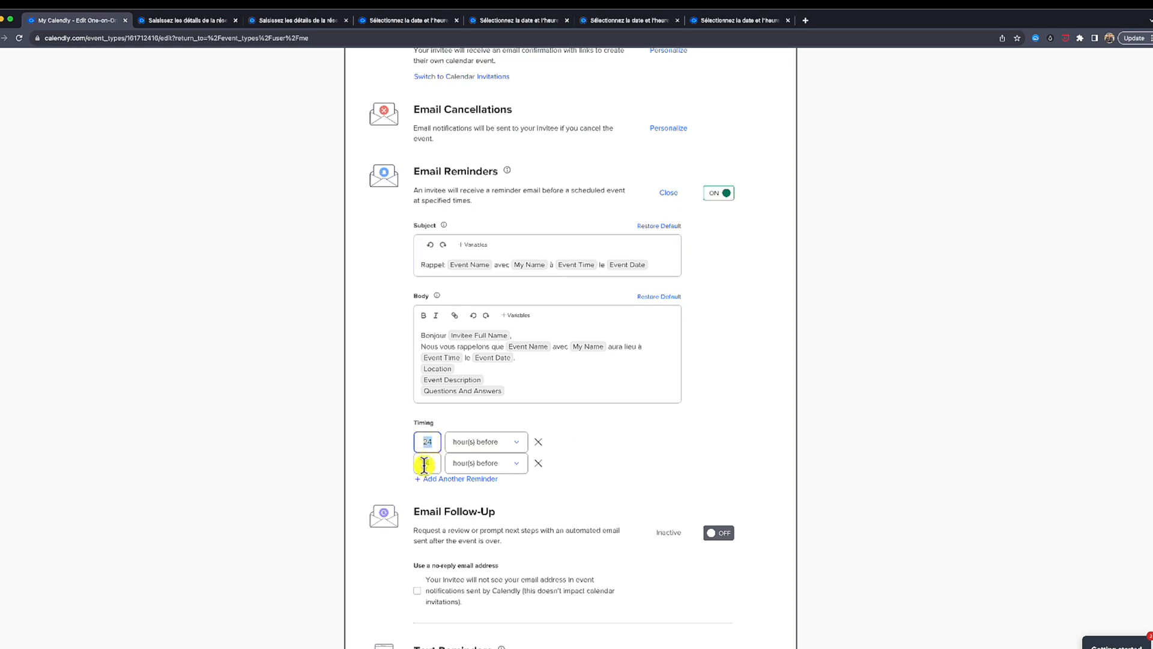
left_click(425, 477)
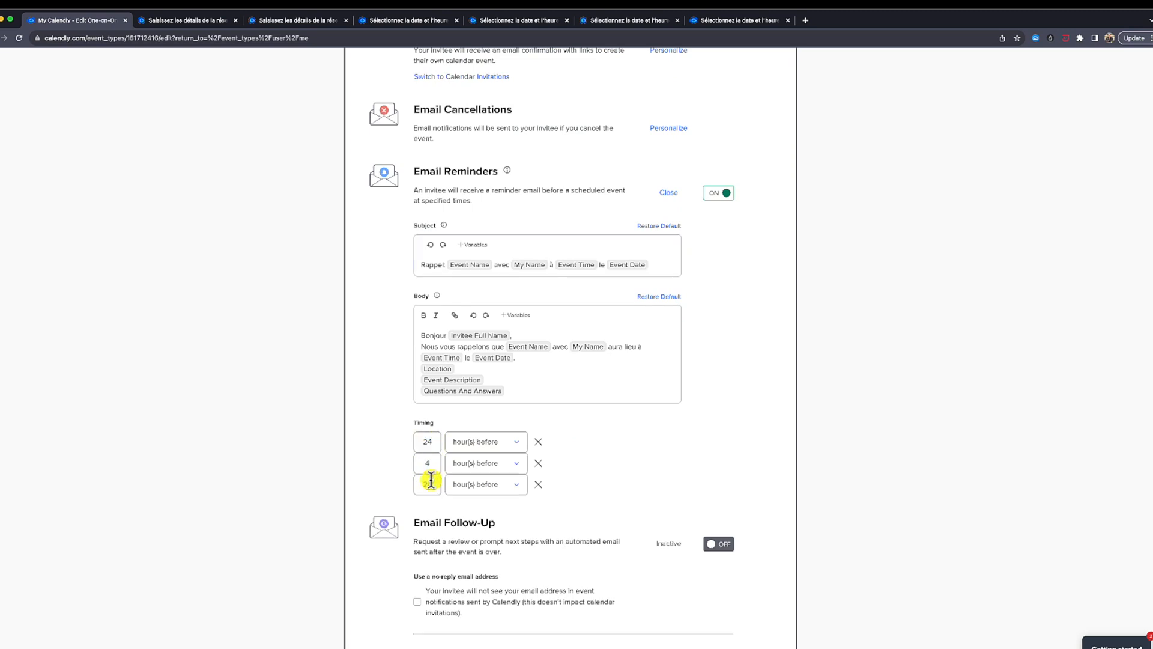
left_click(518, 484)
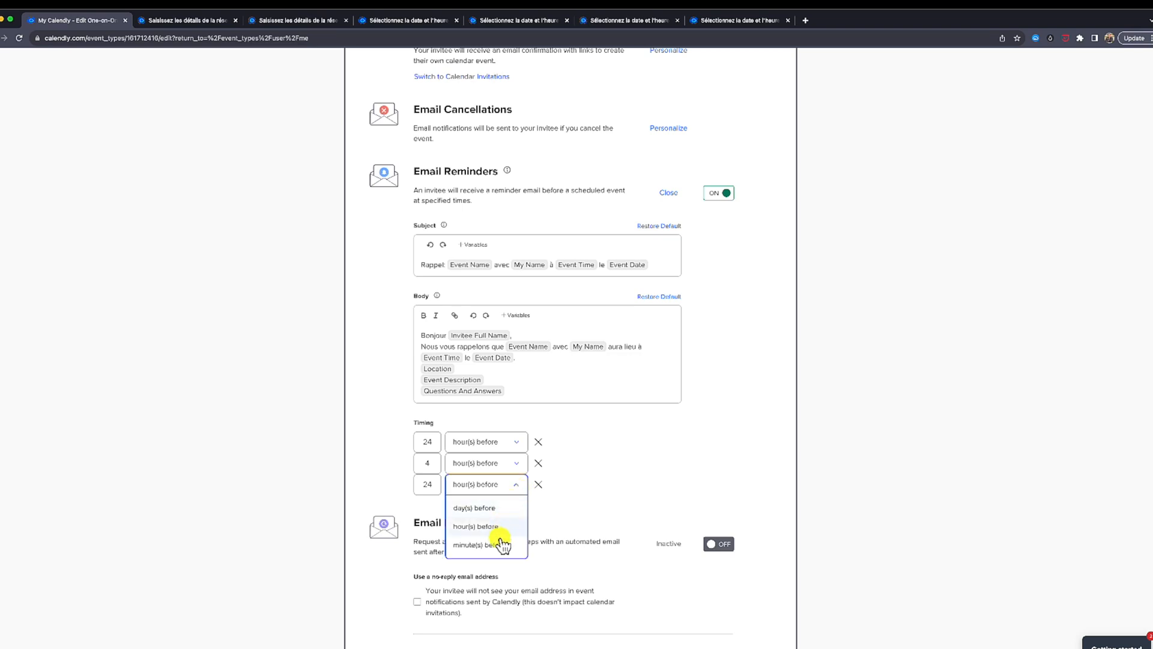
left_click(579, 502)
left_click(539, 484)
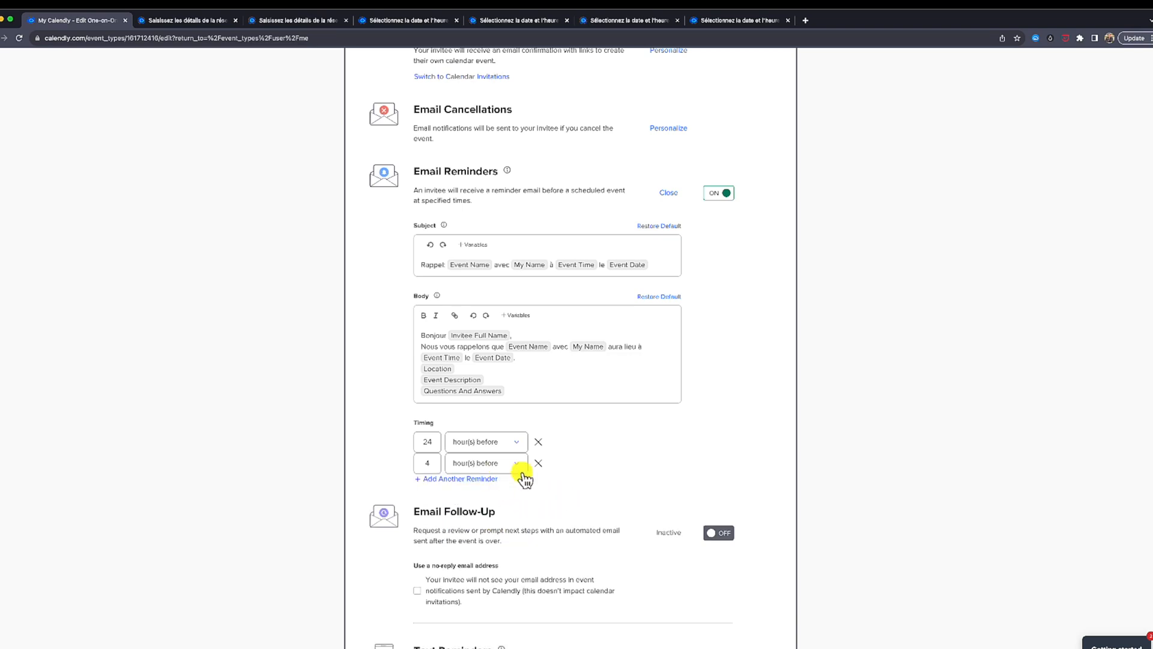
Check the follow-up and text reminder options, leave them off, and save the notifications and cancellation policy
scroll(543, 488, "down", 4)
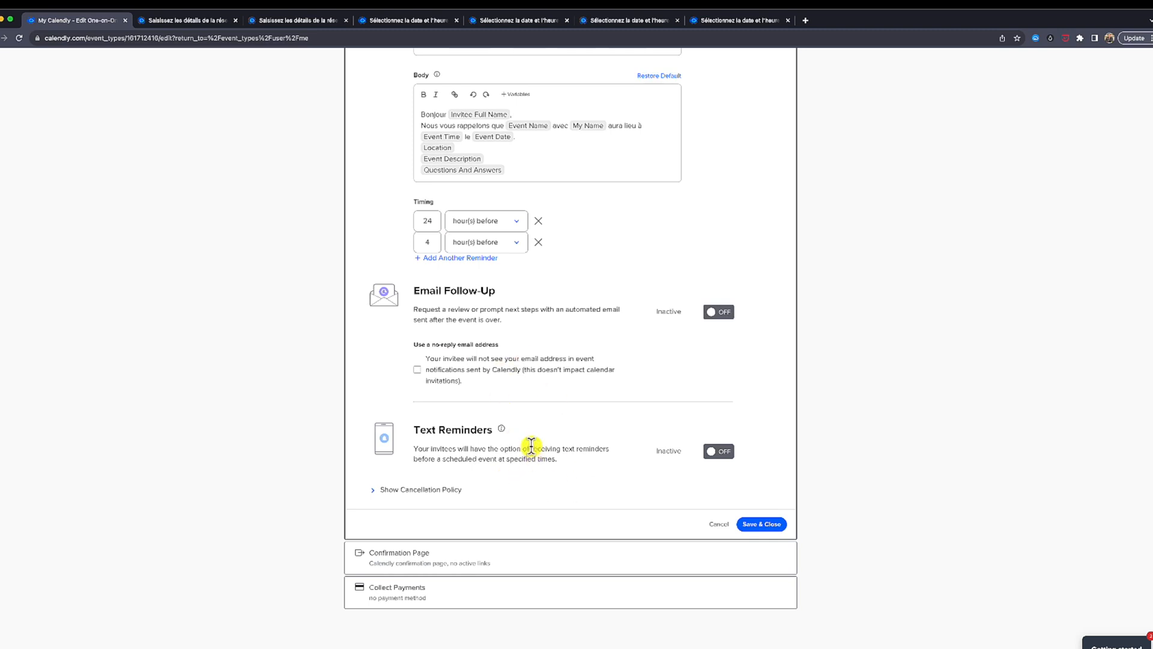
scroll(531, 444, "up", 9)
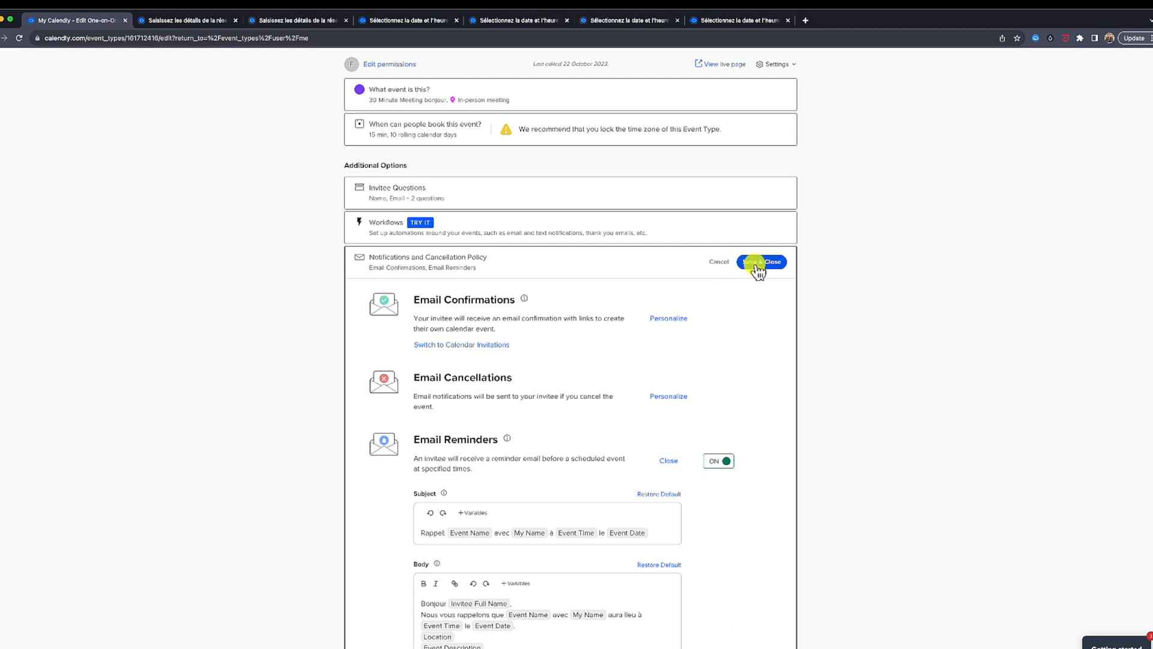
left_click(758, 264)
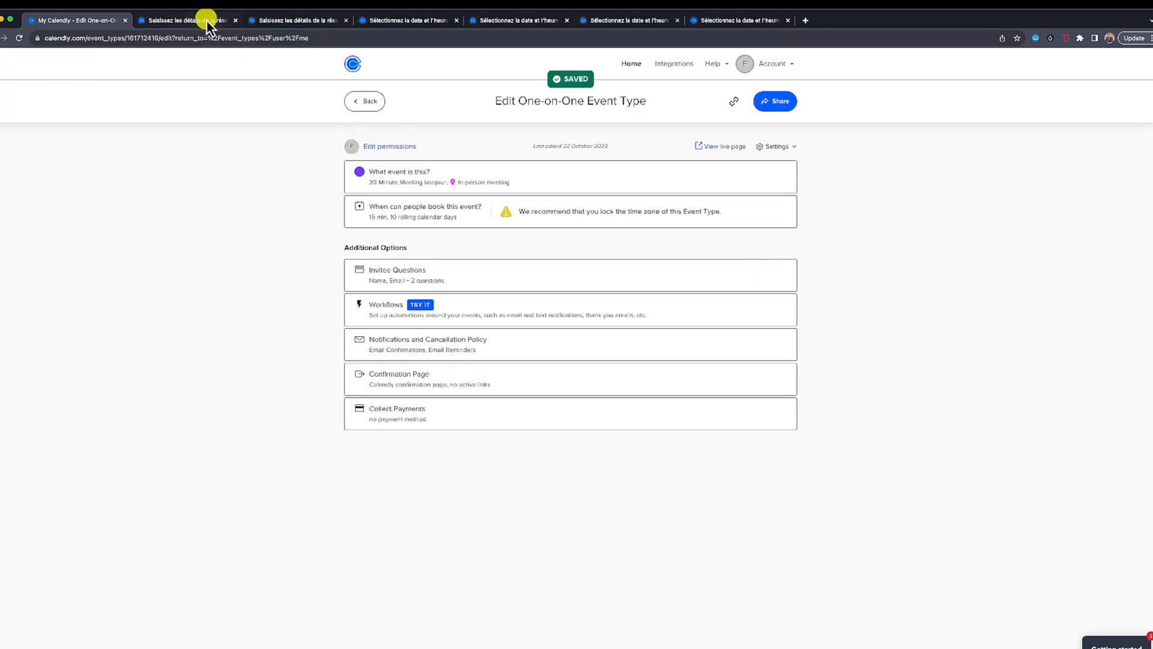
View the event type's live booking page and examine its web address
left_click(715, 147)
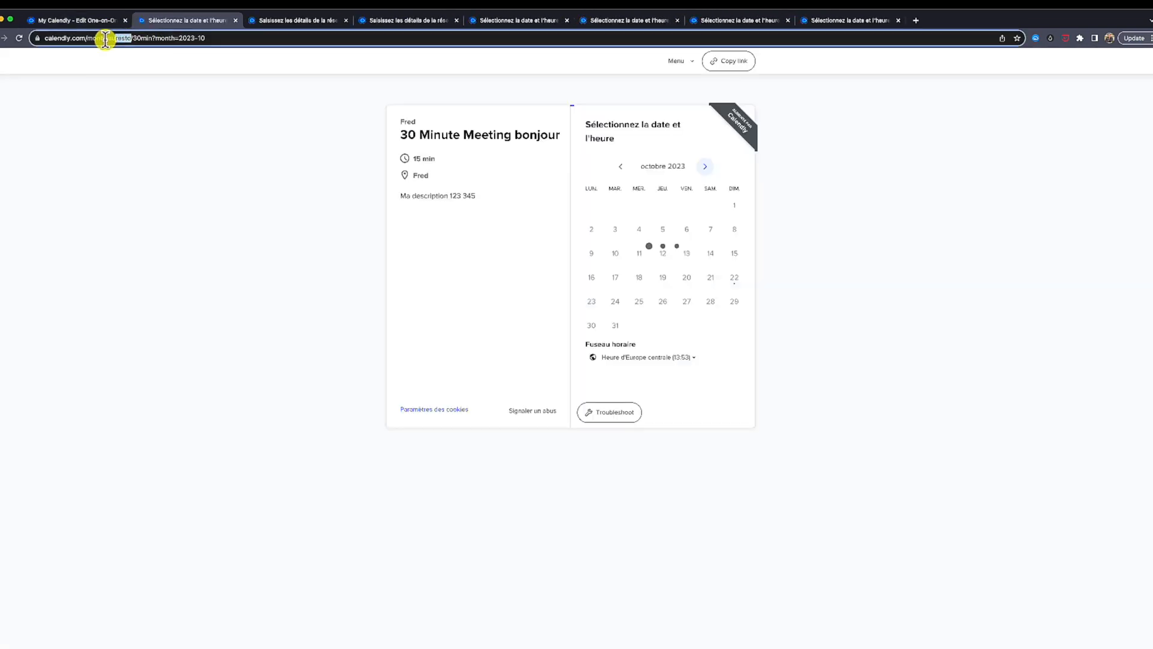
double_click(116, 37)
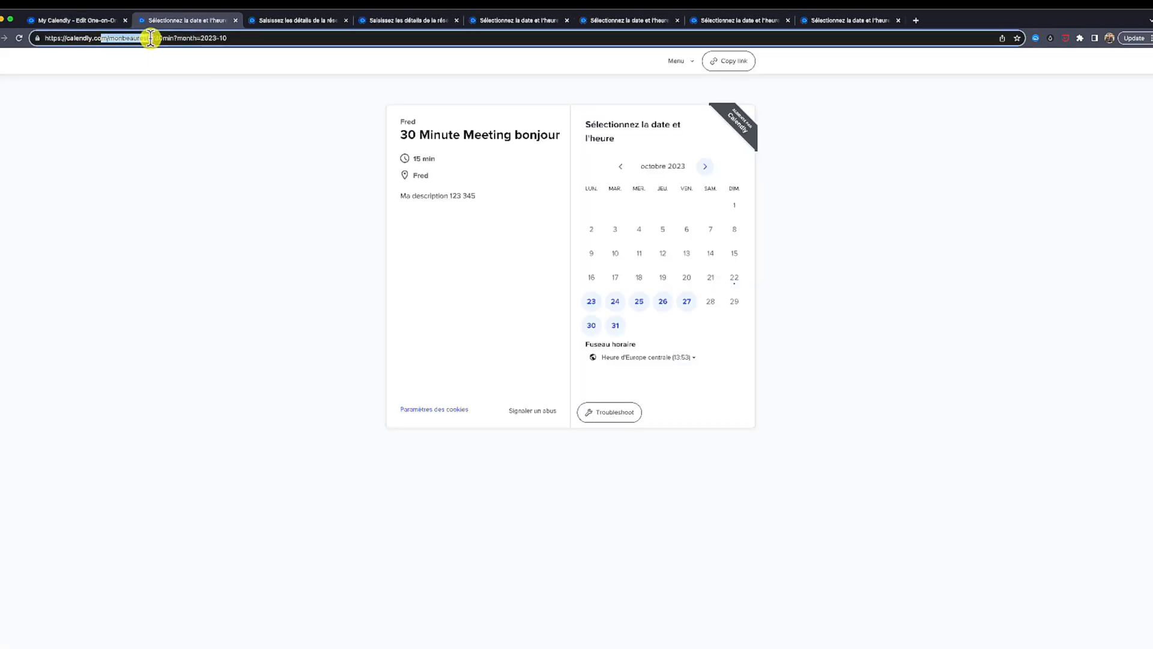
left_click_drag(155, 38, 247, 44)
Open the WordPress admin dashboard of monmagnifiquesite.fr in a separate browser tab
key("BackSpace")
key("Return")
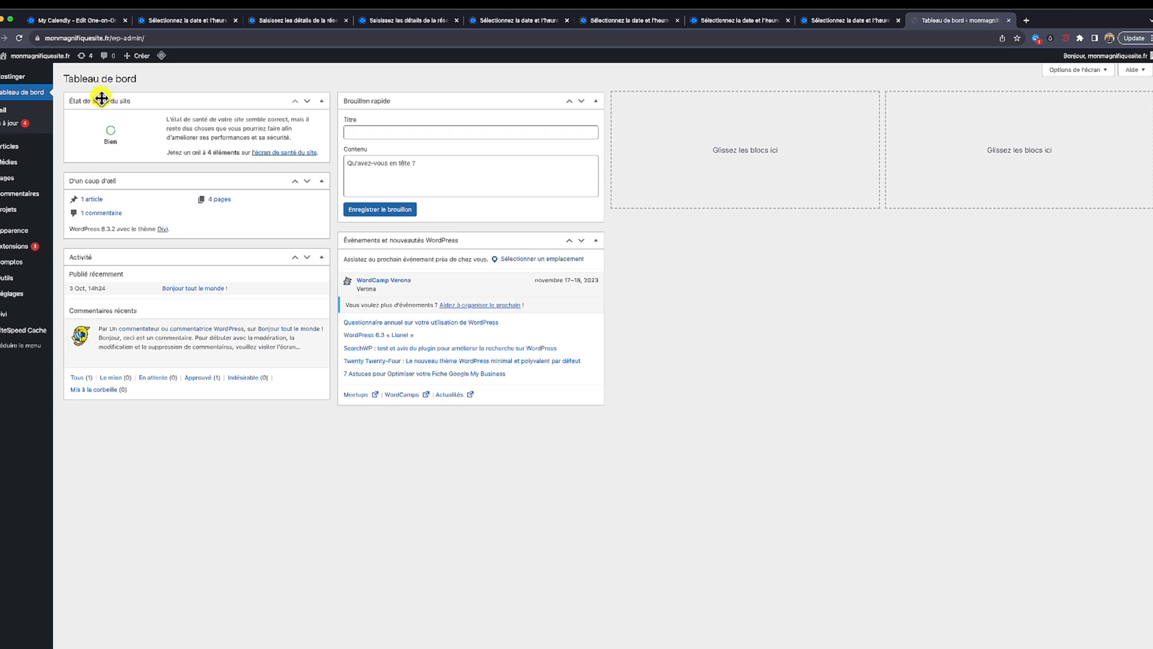
Open the site's Accueil page in the Divi Visual Builder
left_click(9, 180)
left_click(228, 215)
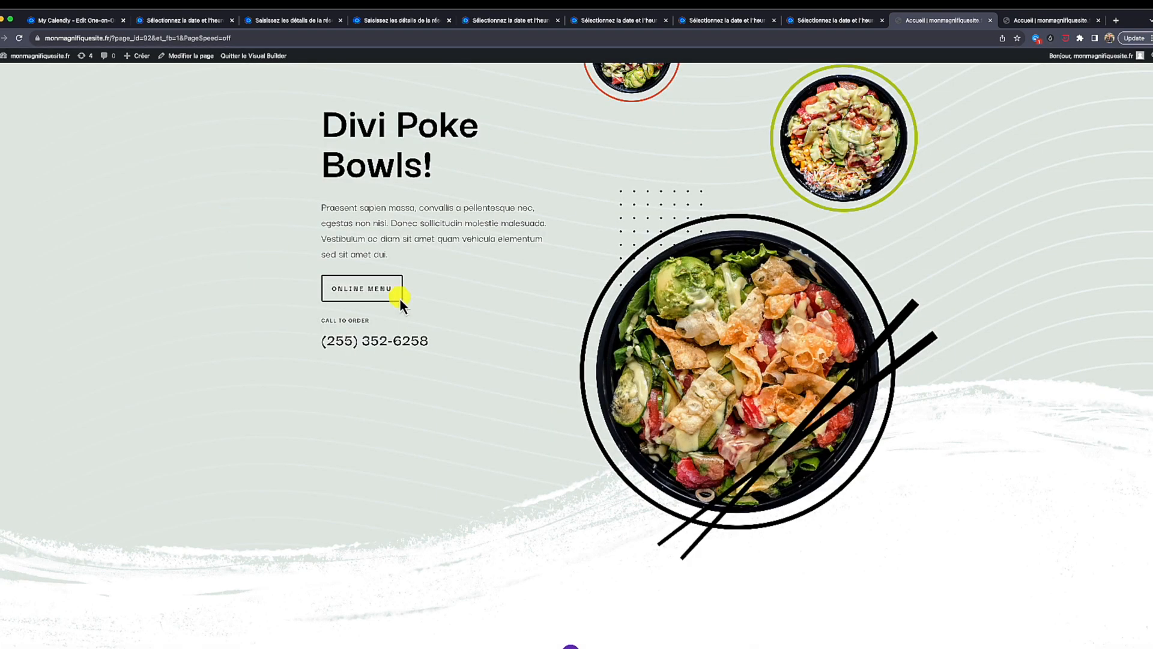
mouse_move(383, 299)
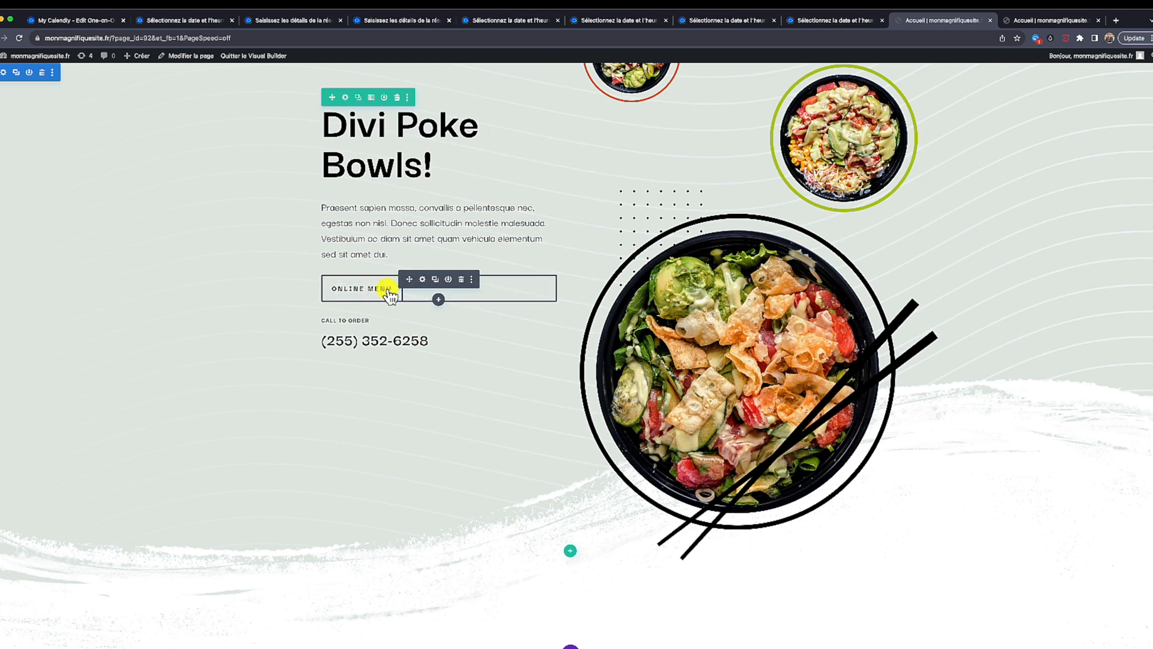
left_click(423, 280)
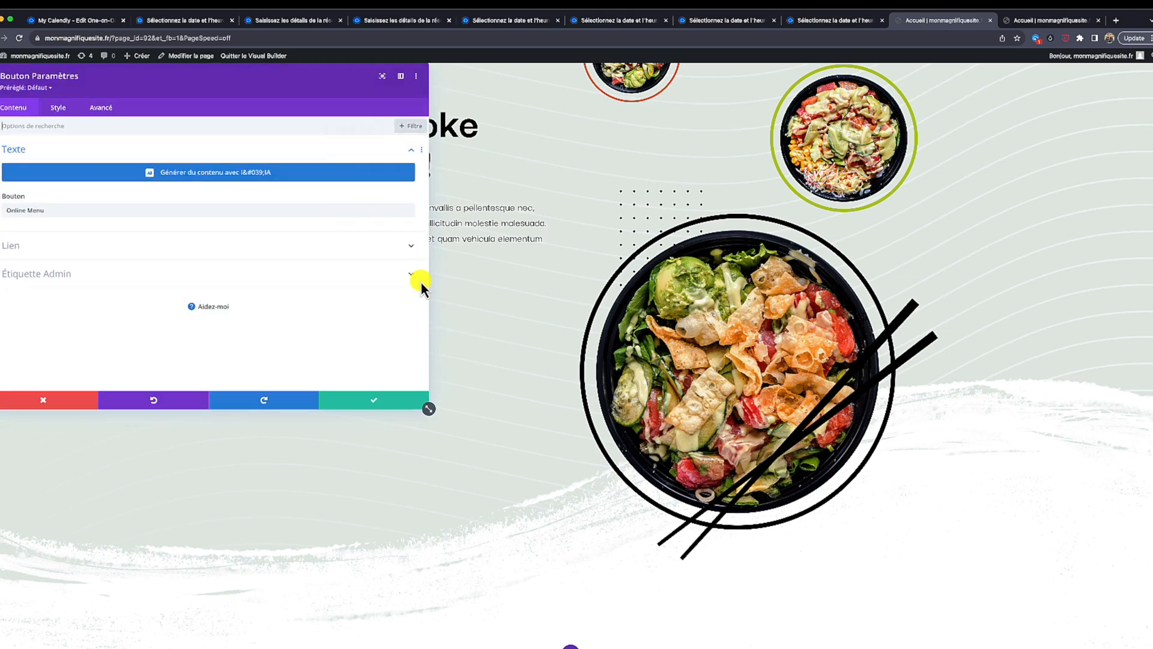
left_click(41, 242)
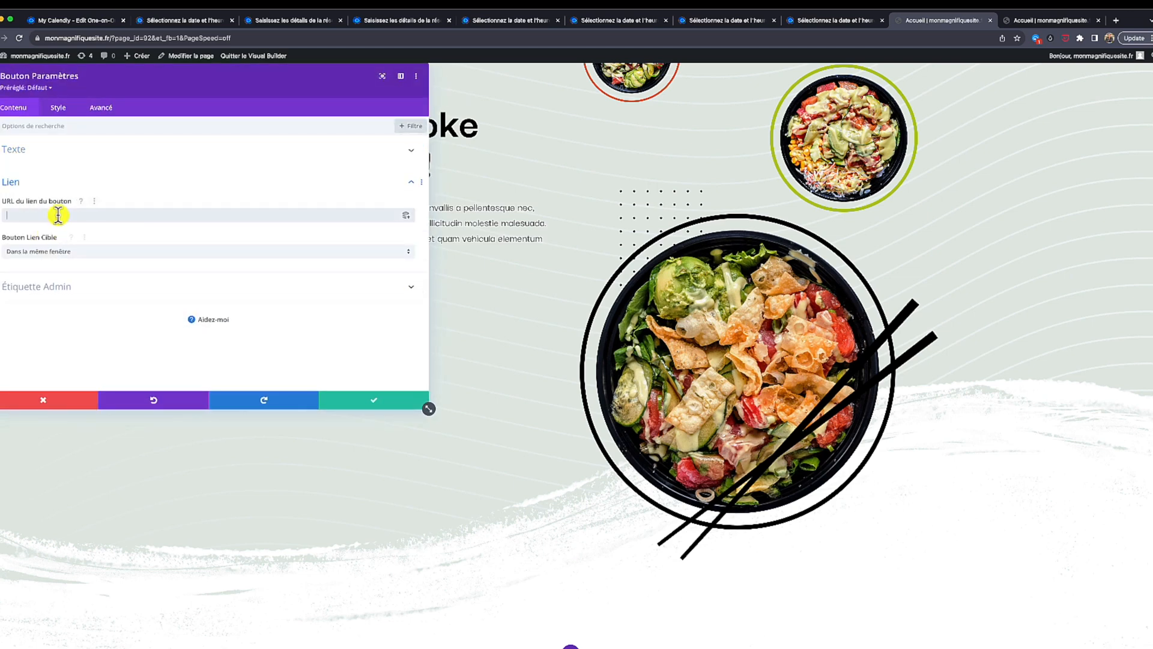
left_click(92, 23)
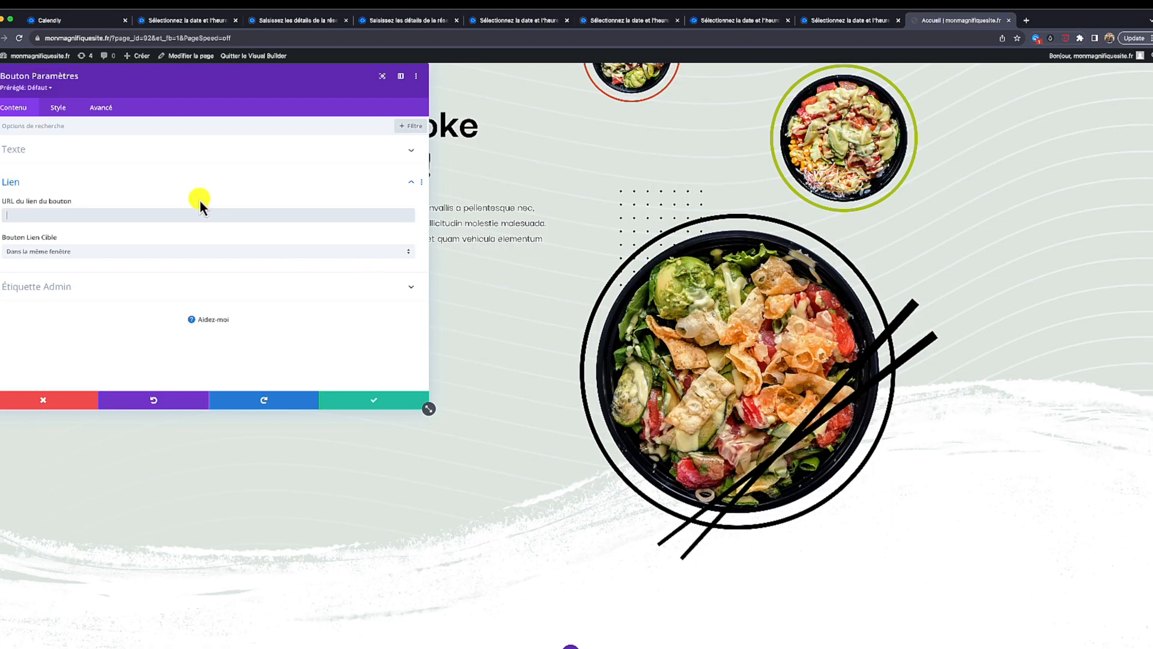
left_click(198, 215)
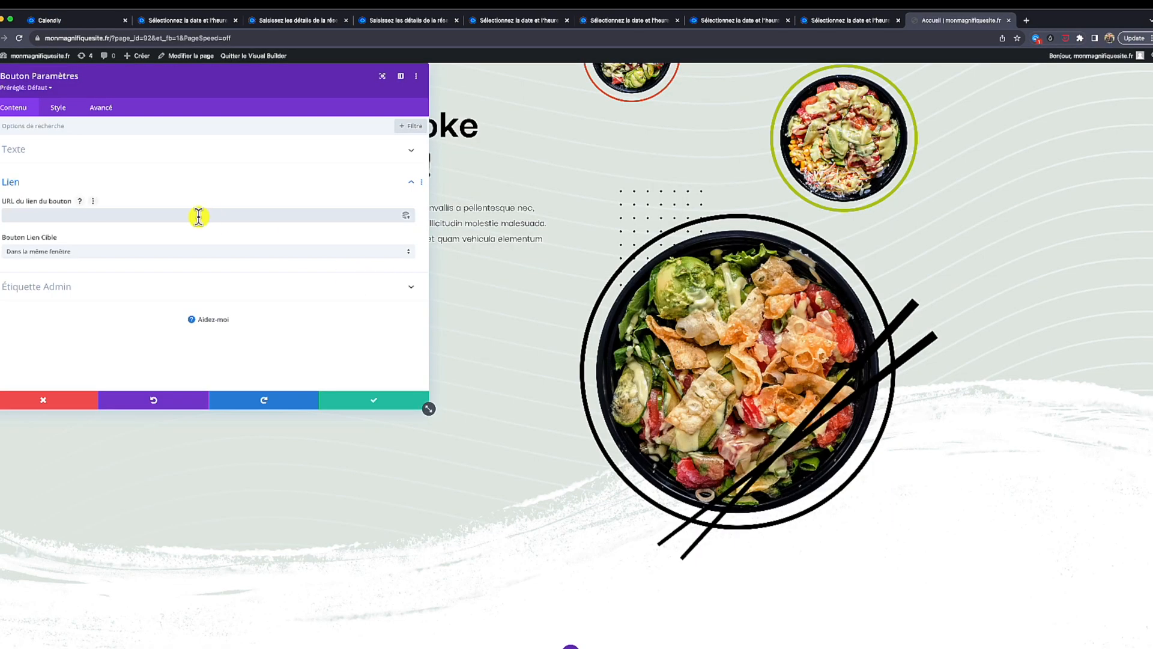
type("https://calendly.com/monbeauresto/30min")
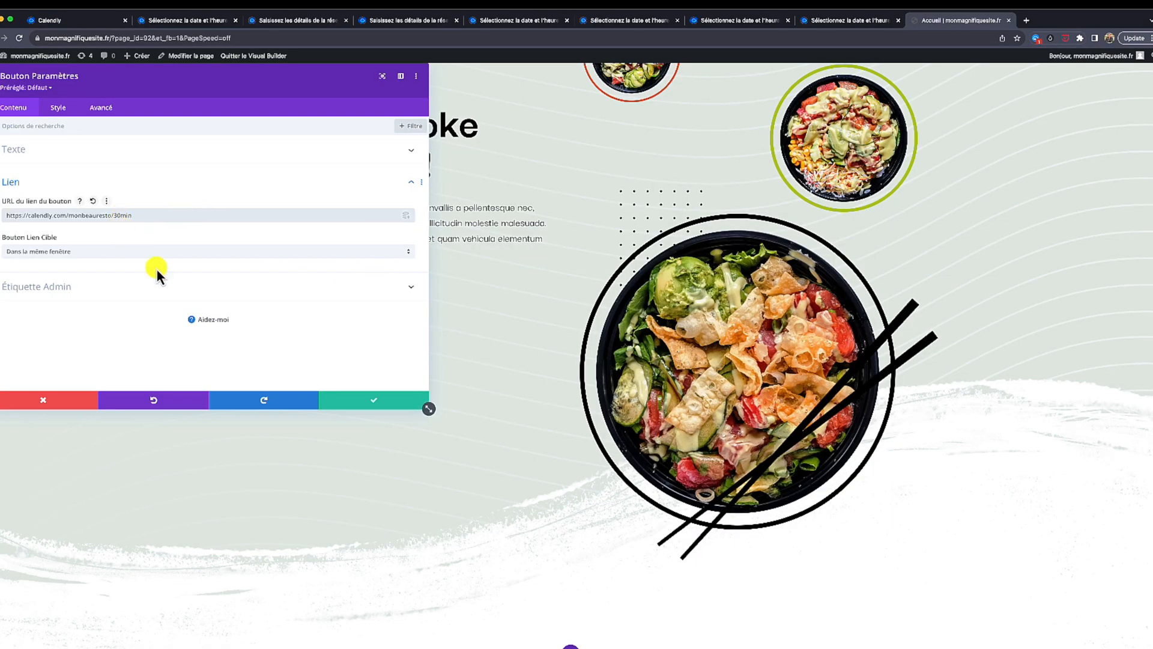
left_click(354, 400)
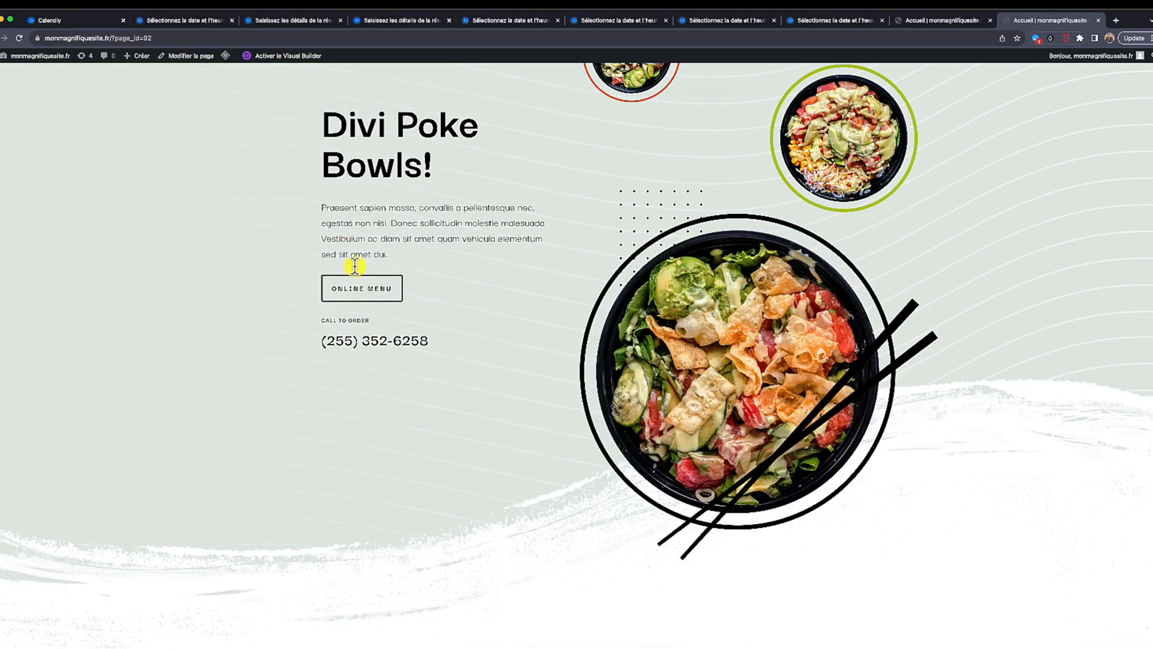
Test the Online Menu button on the published home page
left_click(365, 293)
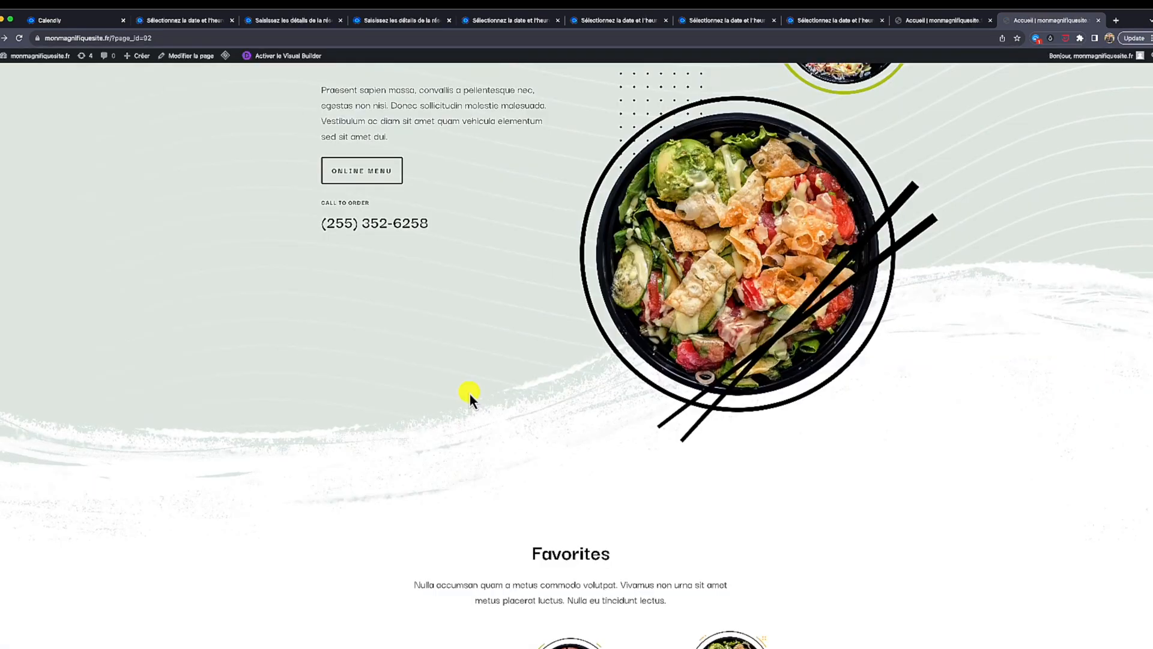
scroll(470, 394, "up", 2)
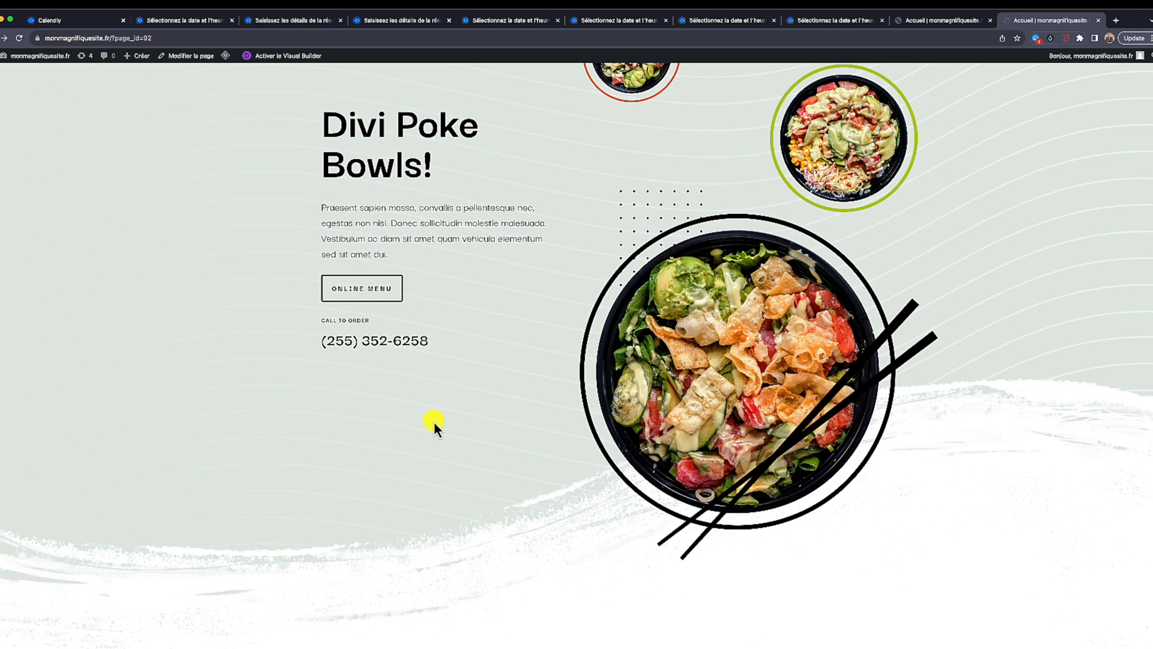
Return to the Visual Builder and insert a normal section with a single-column row below the We Deliver! section
left_click(931, 24)
scroll(405, 315, "down", 4)
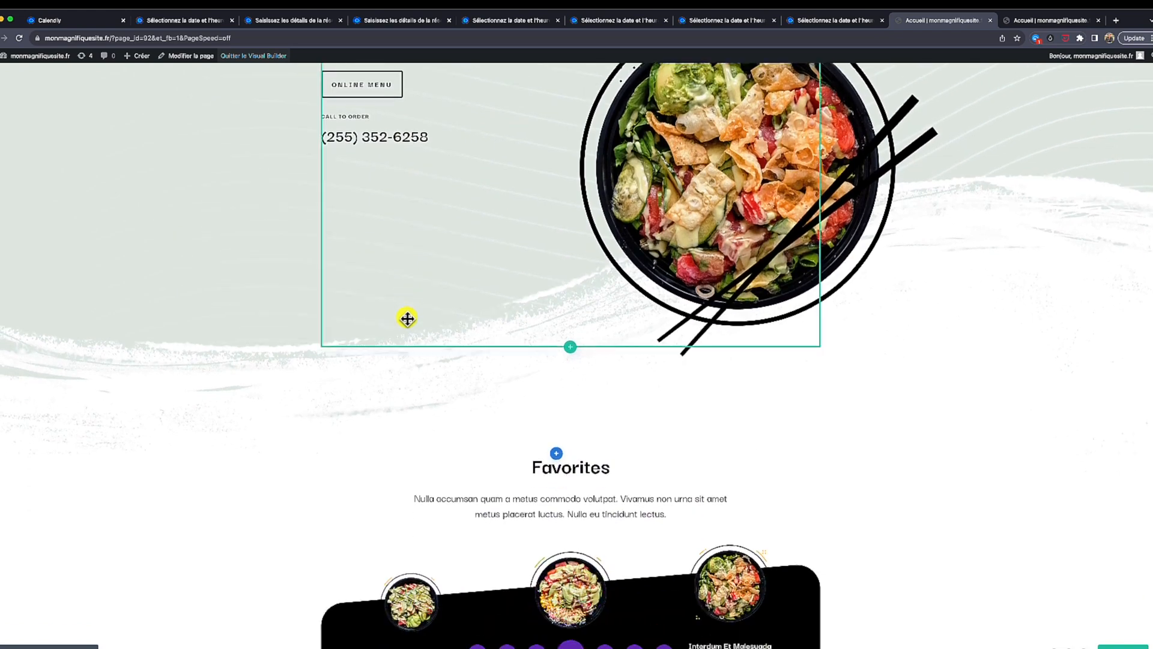
scroll(407, 319, "down", 8)
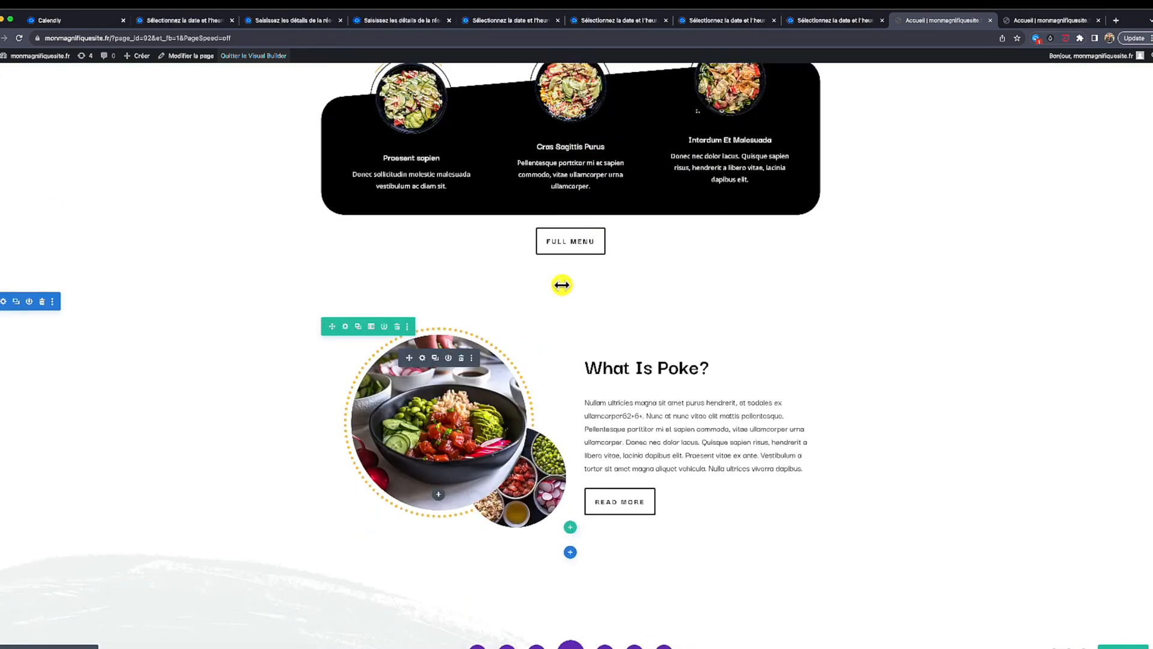
scroll(562, 285, "down", 8)
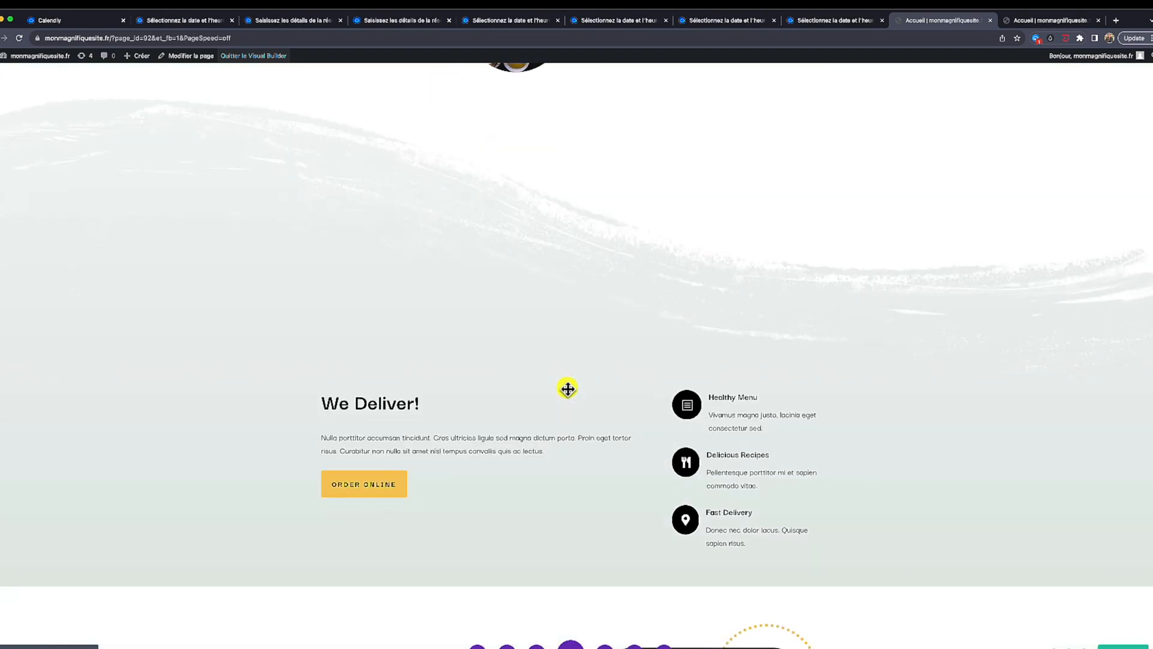
scroll(567, 388, "down", 5)
scroll(567, 386, "up", 3)
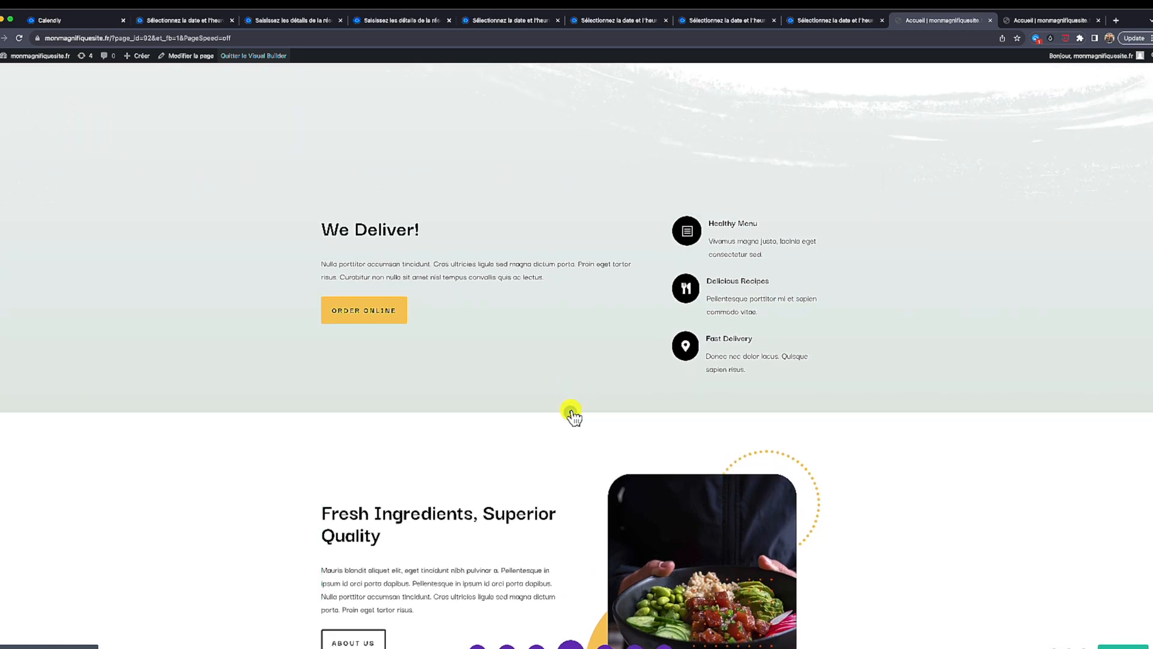
left_click(570, 412)
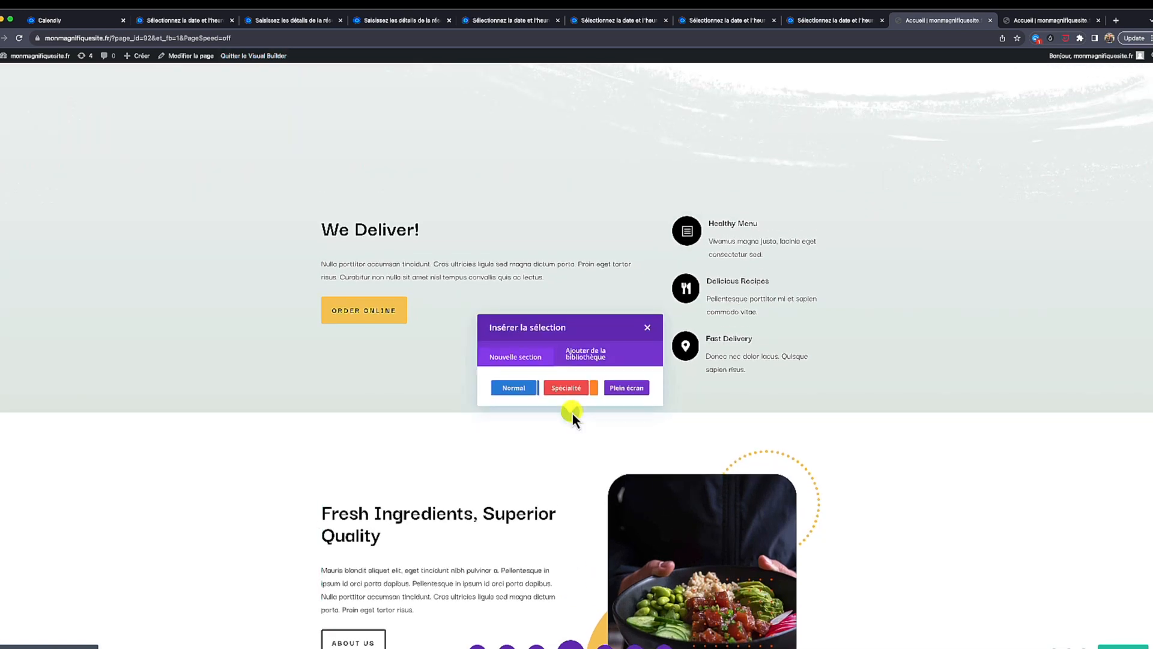
left_click(514, 388)
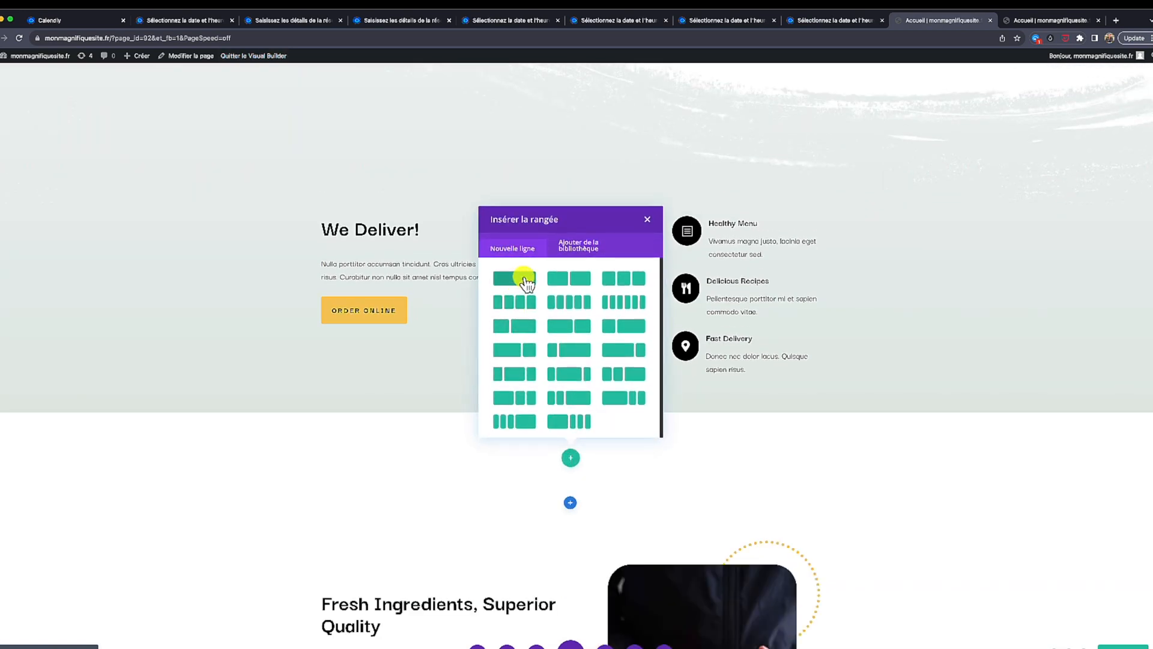
left_click(519, 283)
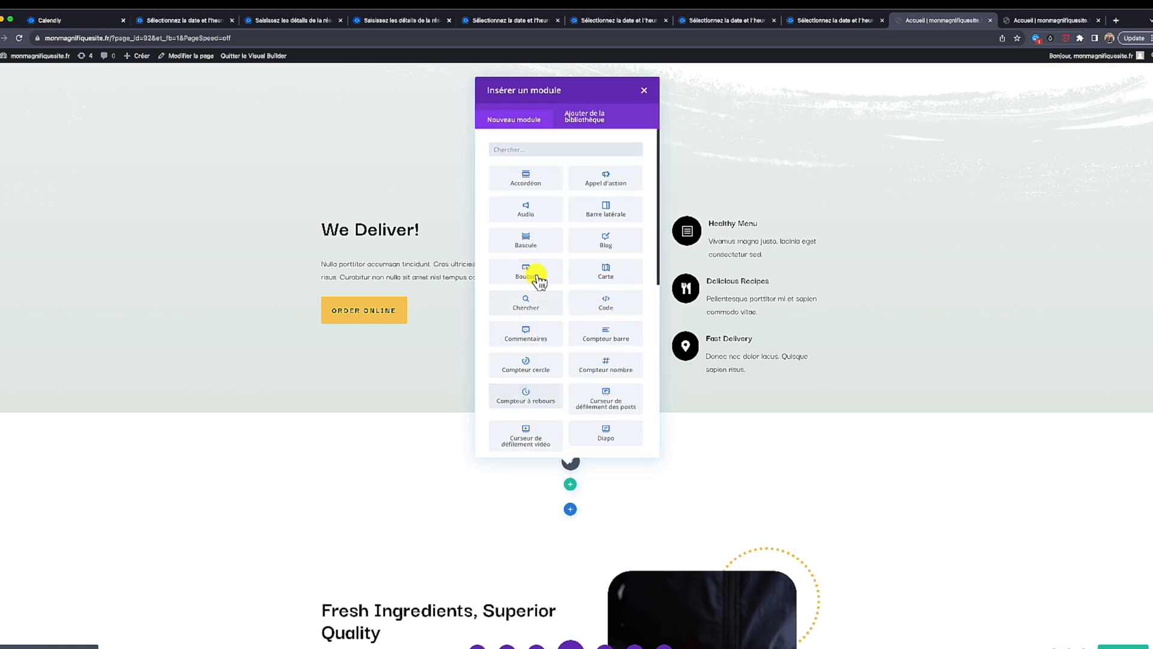
Search the modules for "code" and add a Code module to the new row, ready for code entry
left_click(544, 153)
type("code")
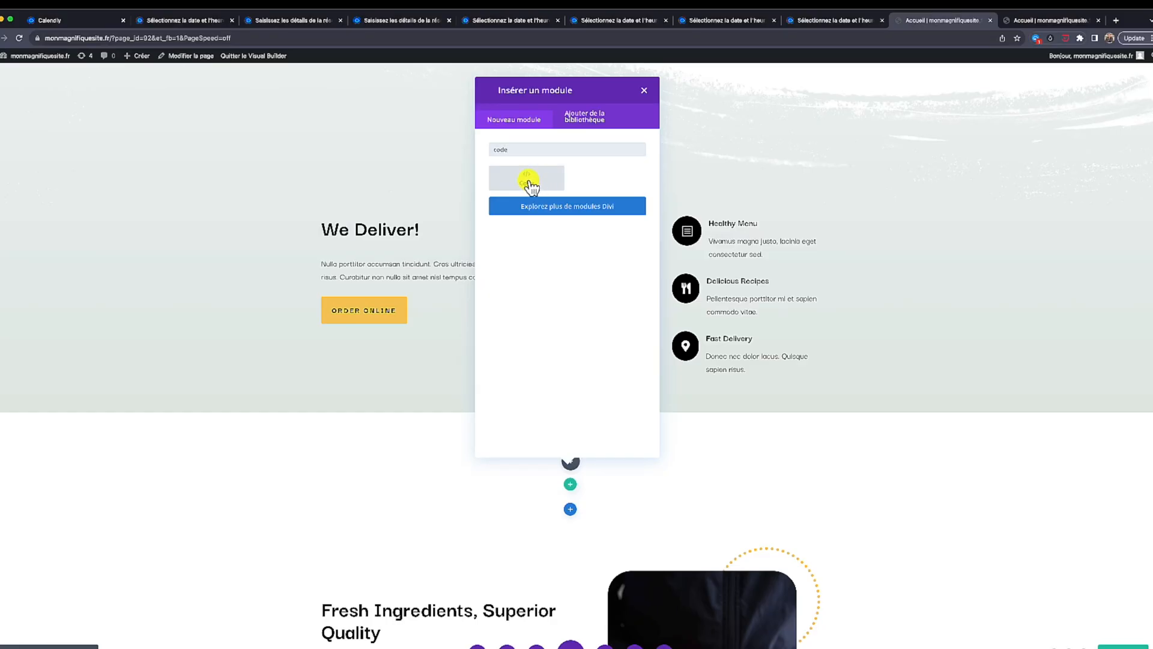
left_click(543, 182)
left_click(109, 179)
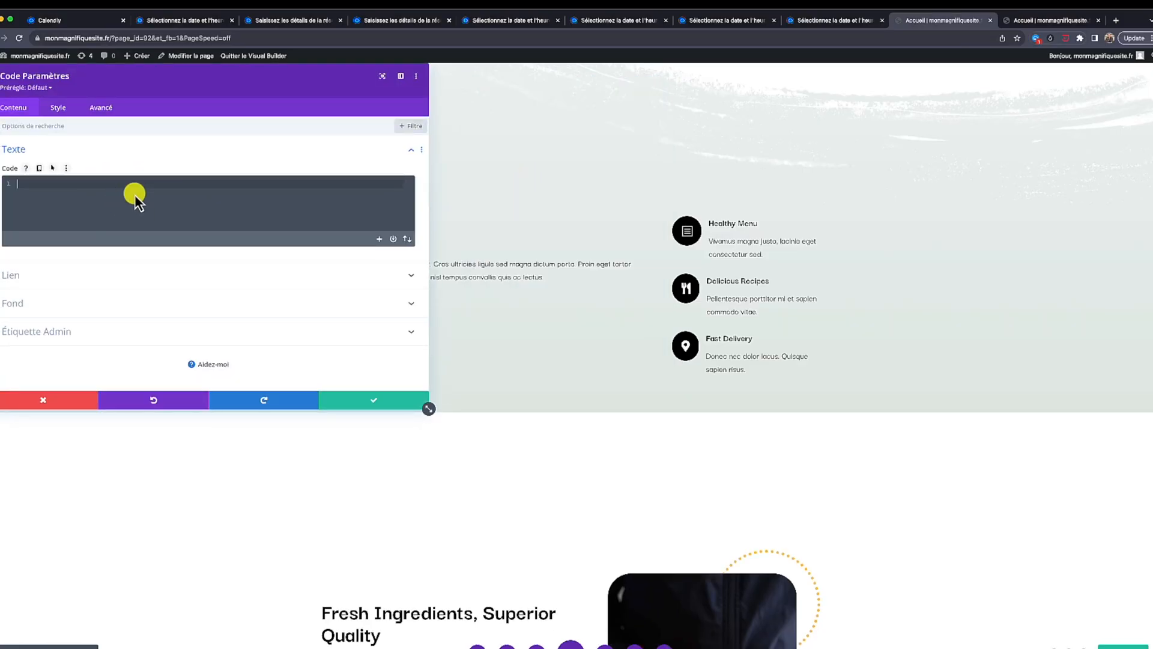
Switch to Calendly and copy the Inline Embed website code for the 30 Minute Meeting bonjour event
left_click(53, 18)
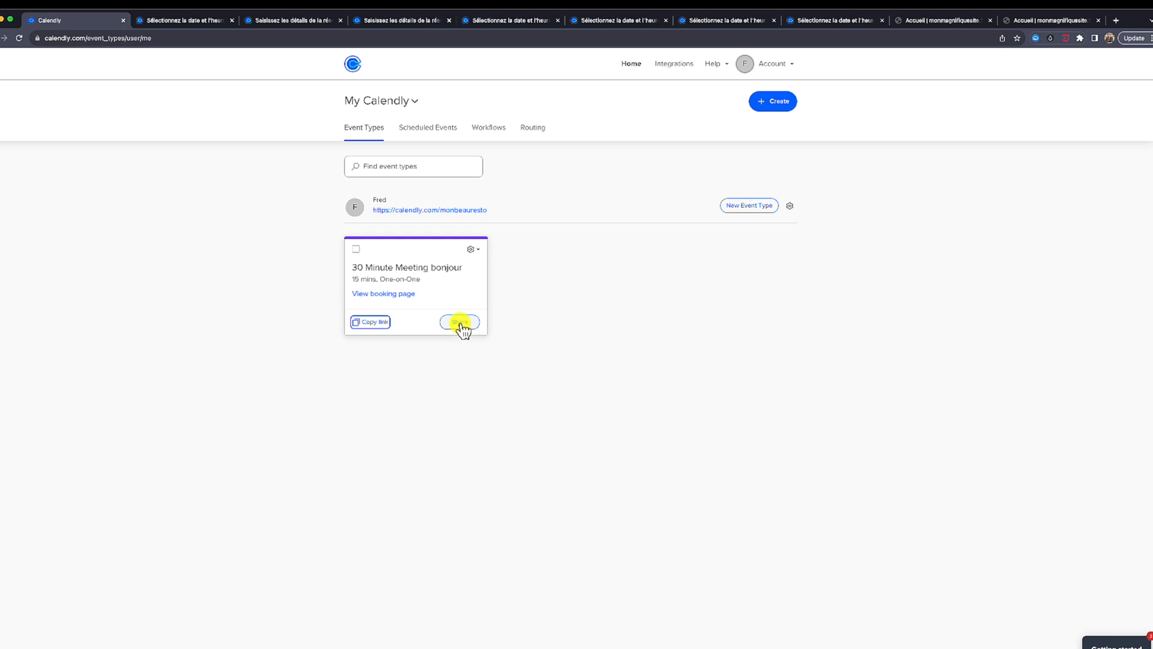
left_click(461, 324)
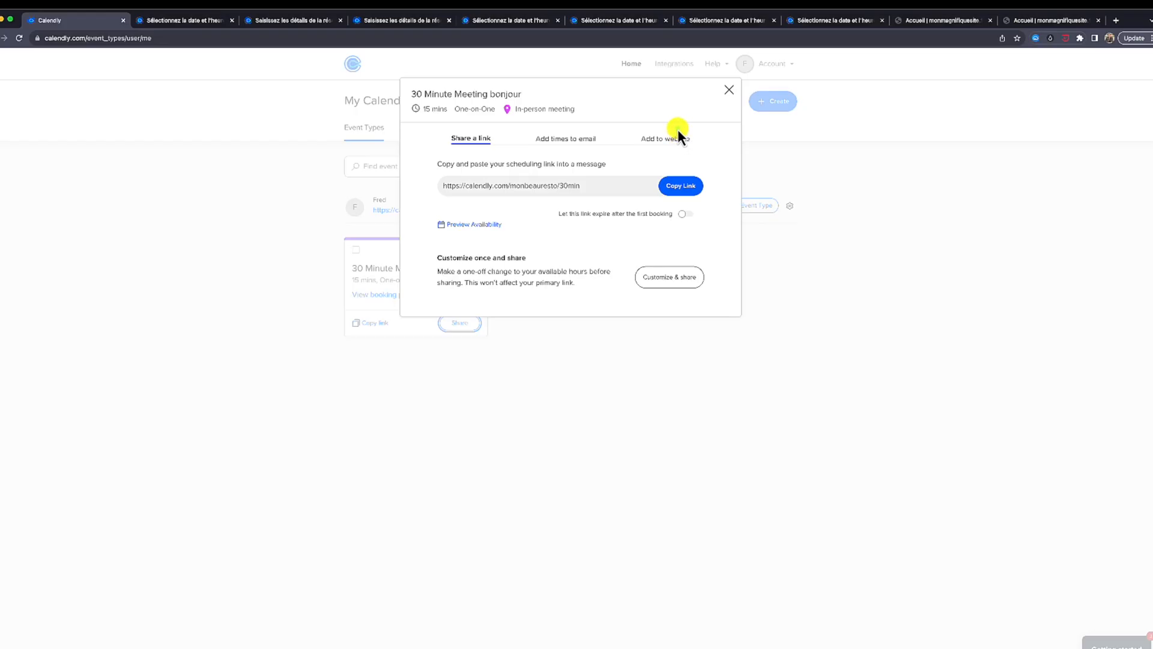
left_click(685, 143)
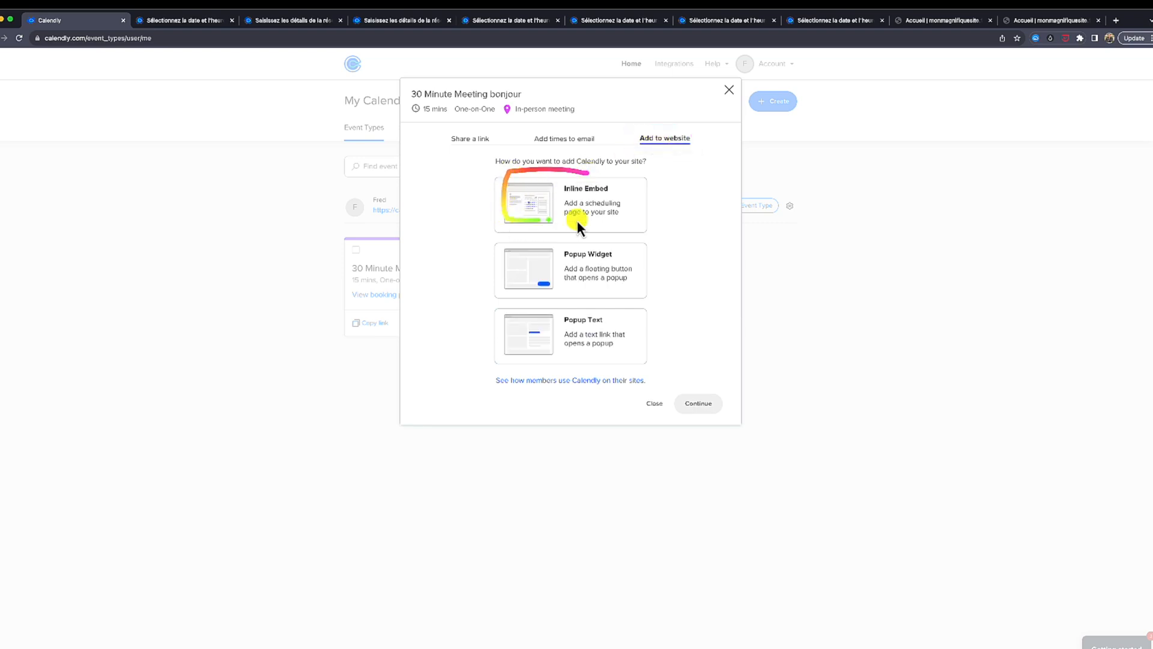
left_click(565, 204)
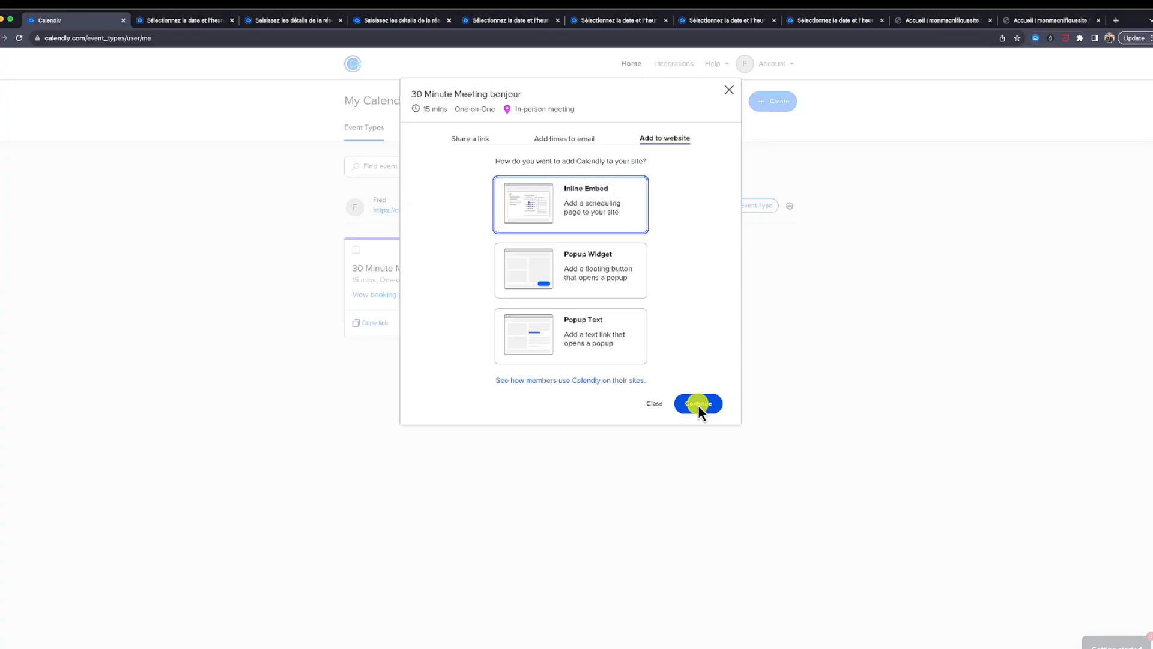
left_click(698, 406)
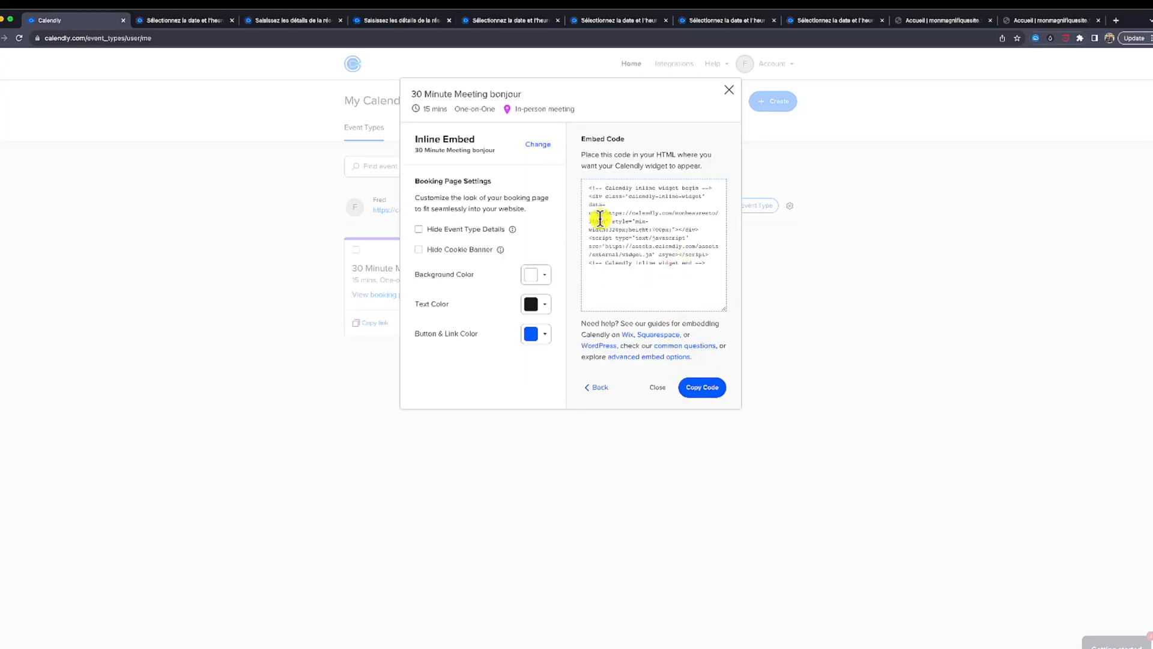
left_click_drag(589, 187, 658, 278)
left_click(658, 278)
left_click(702, 388)
Paste the Calendly inline widget code into the Code module in the Visual Builder and save the module and page
left_click(1019, 21)
left_click(978, 20)
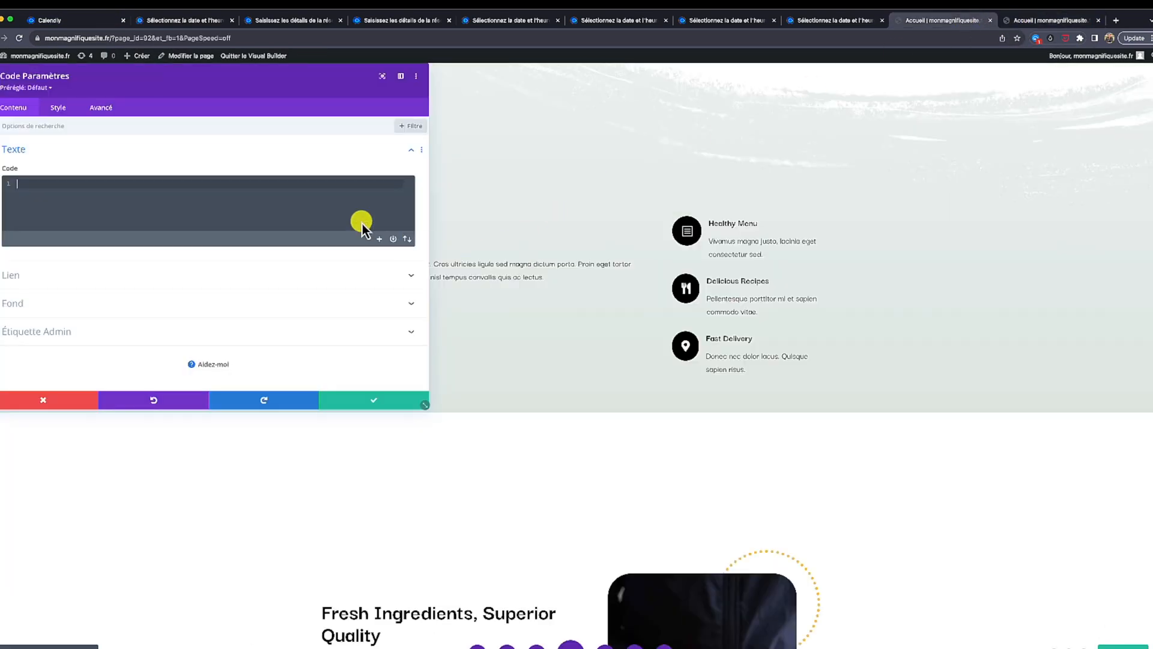
right_click(160, 195)
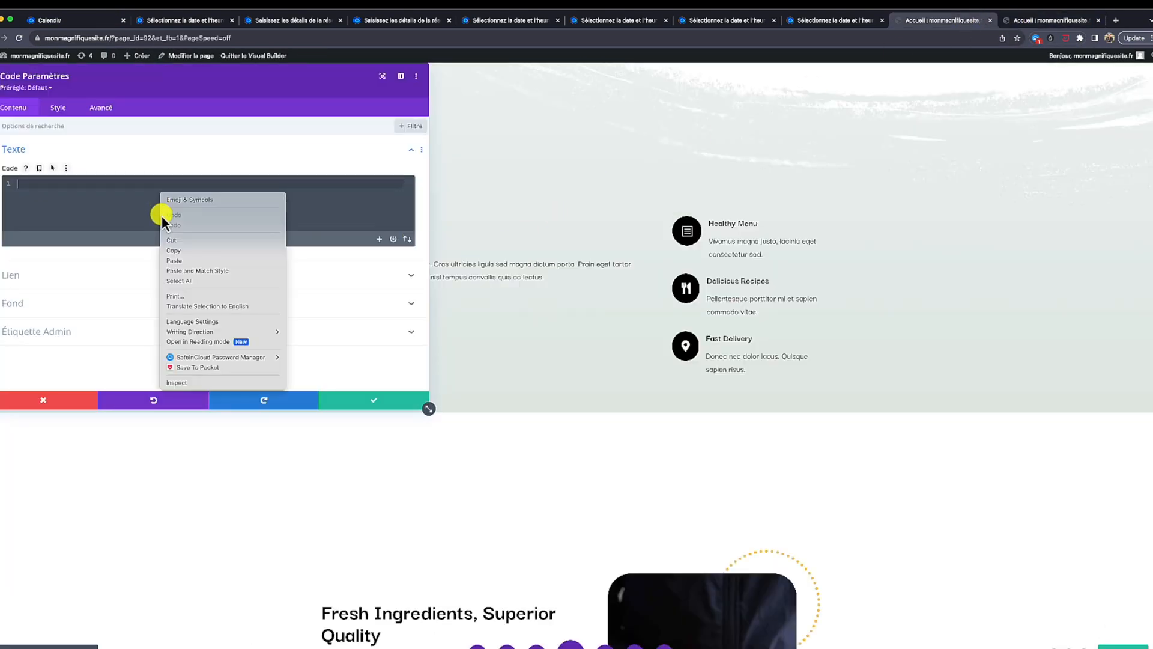
left_click(169, 260)
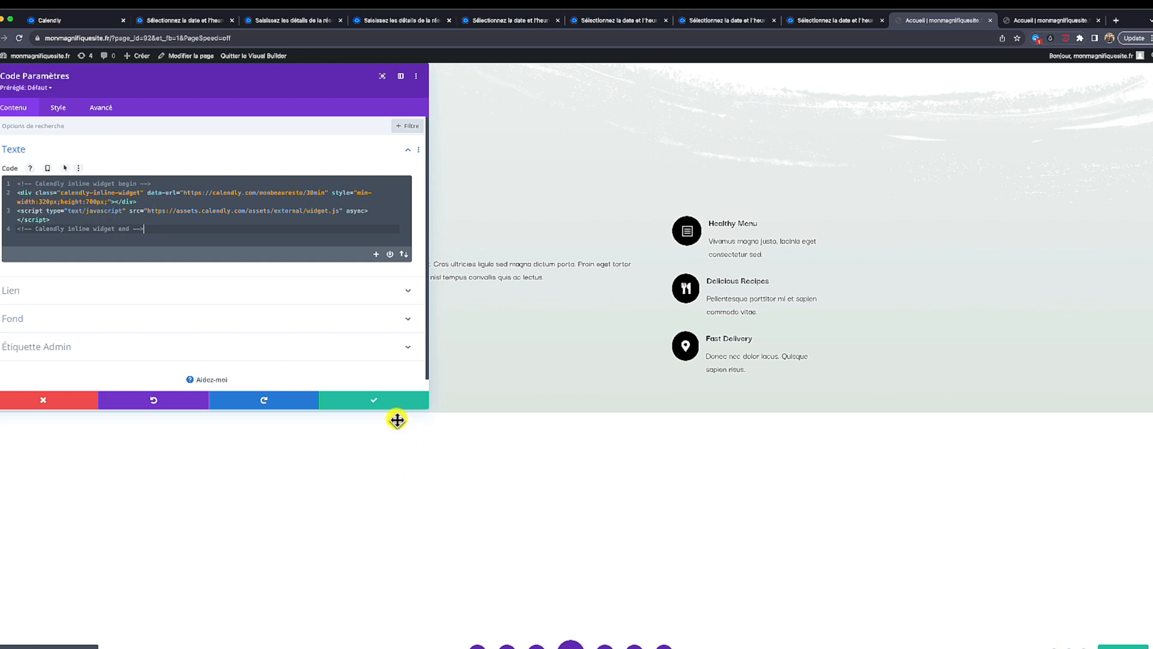
left_click(367, 404)
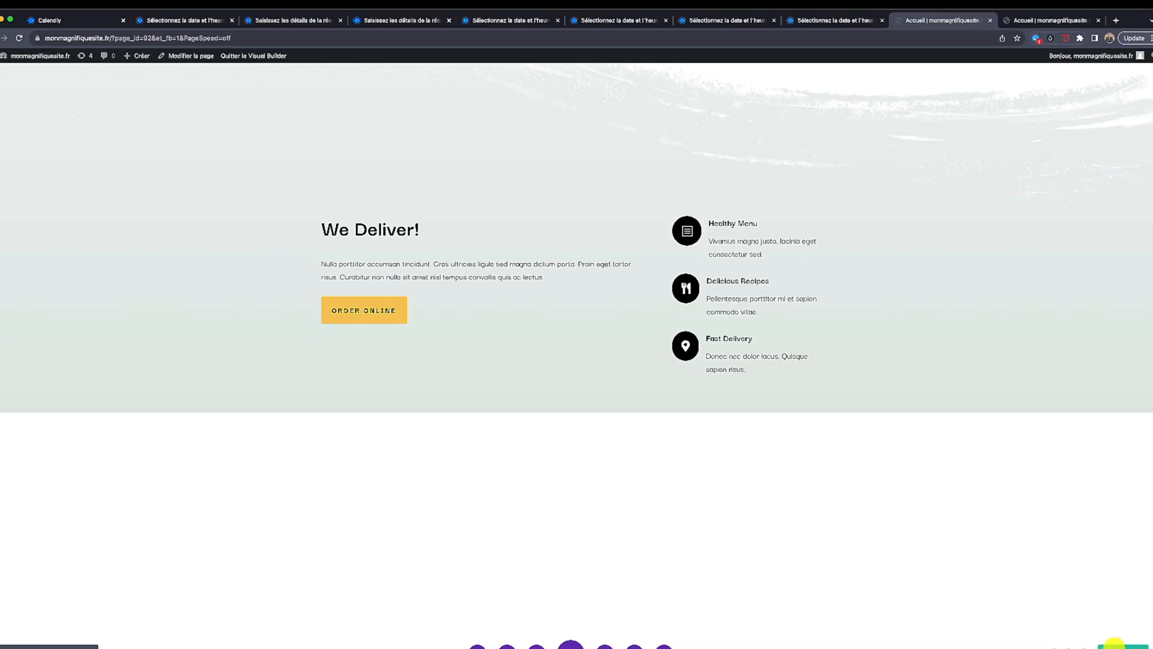
Check the embedded calendar on the published home page by choosing 25 October at 09:00 and viewing the invitee details form
left_click(1055, 26)
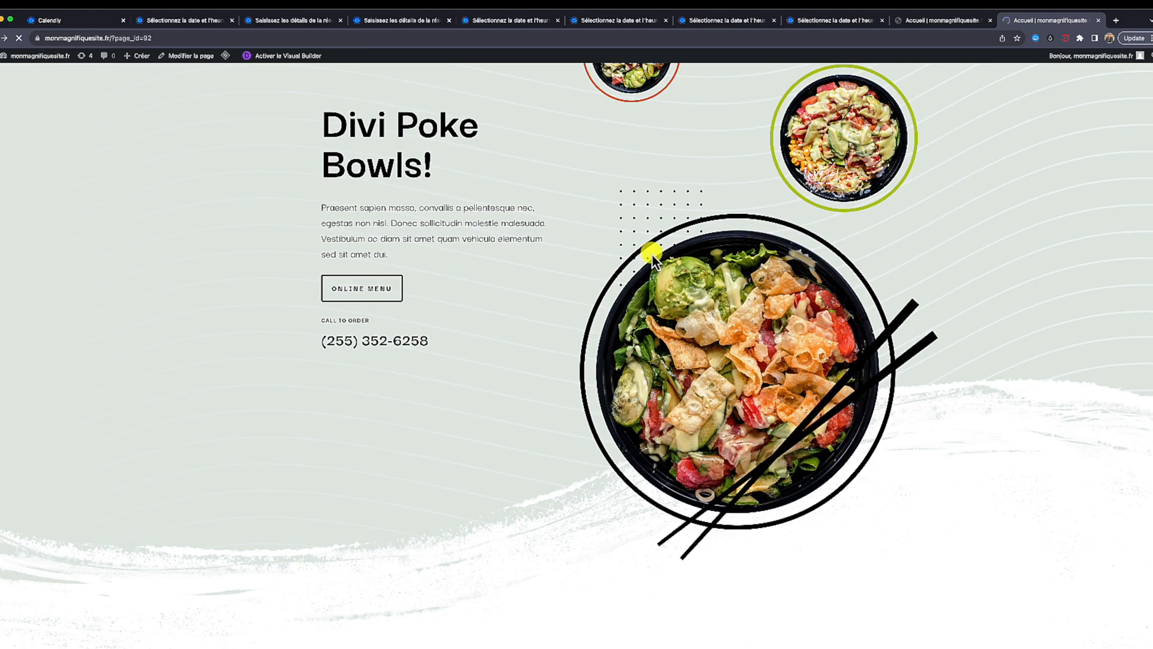
scroll(593, 266, "down", 3)
scroll(594, 267, "down", 15)
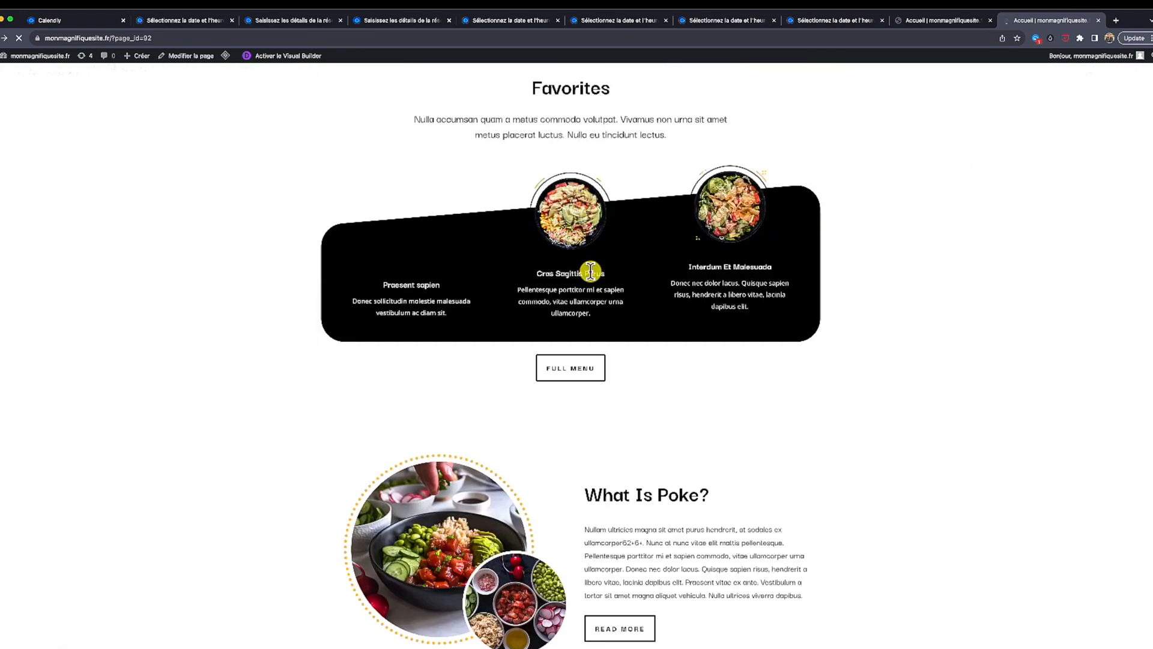
scroll(590, 274, "down", 8)
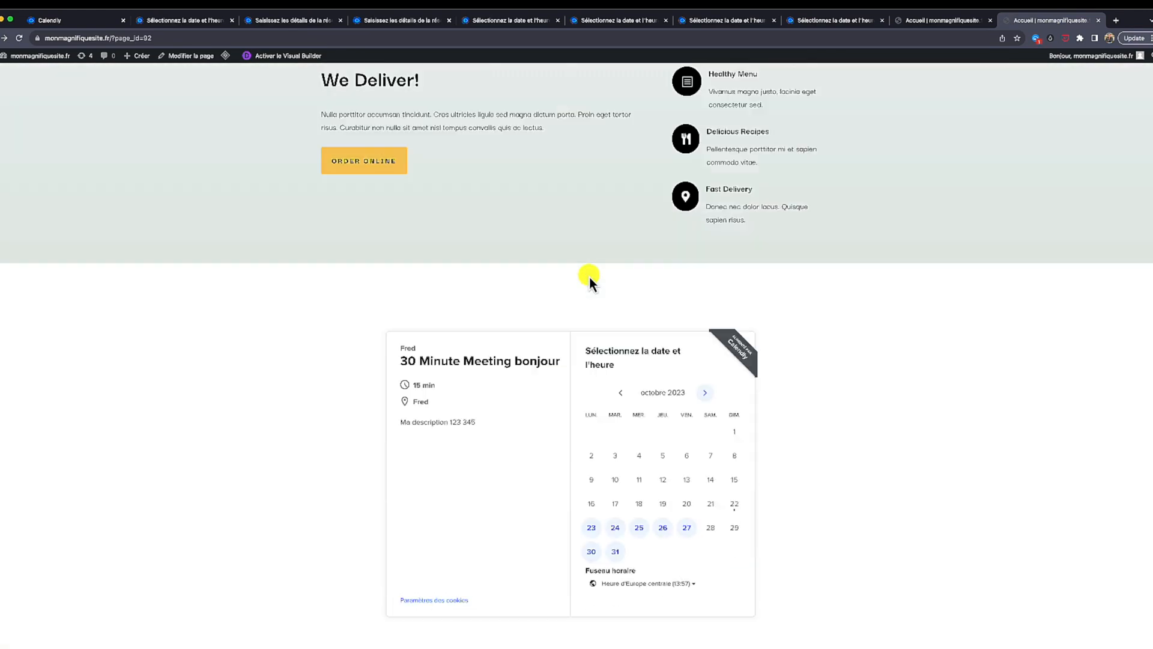
left_click(642, 343)
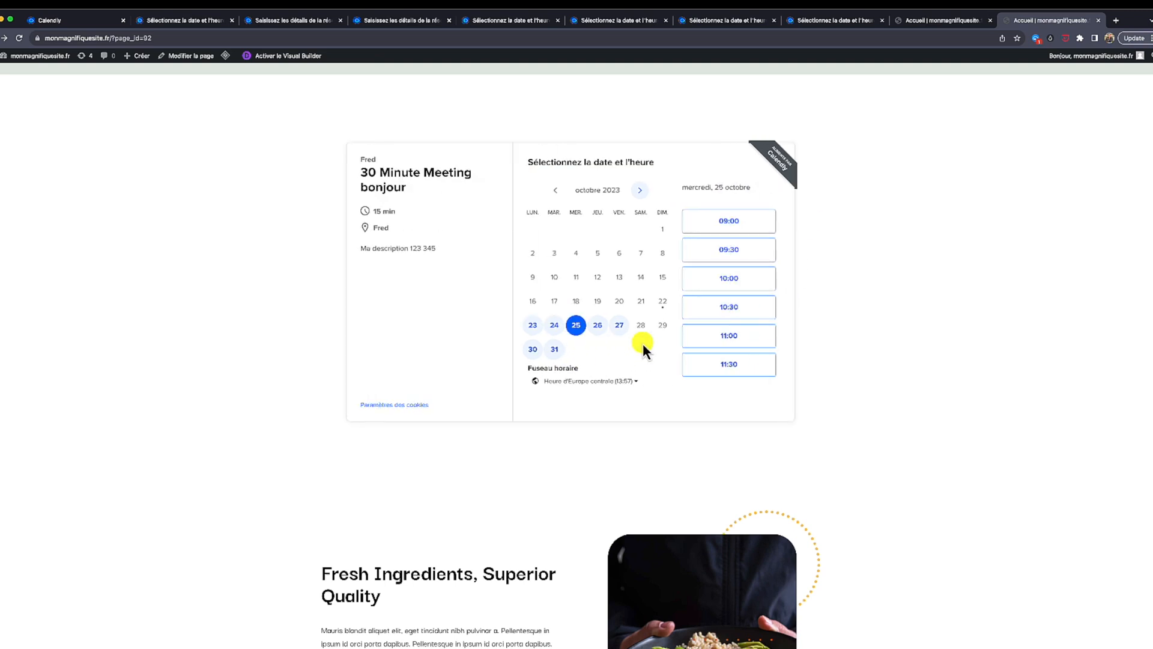
left_click(726, 227)
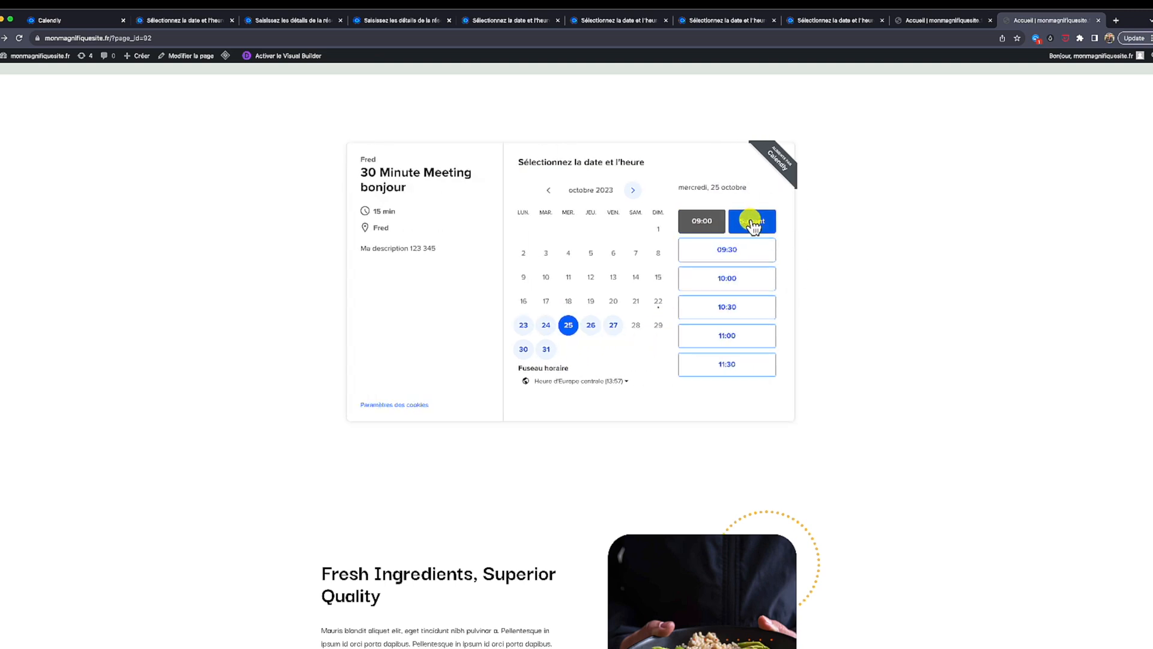
left_click(749, 221)
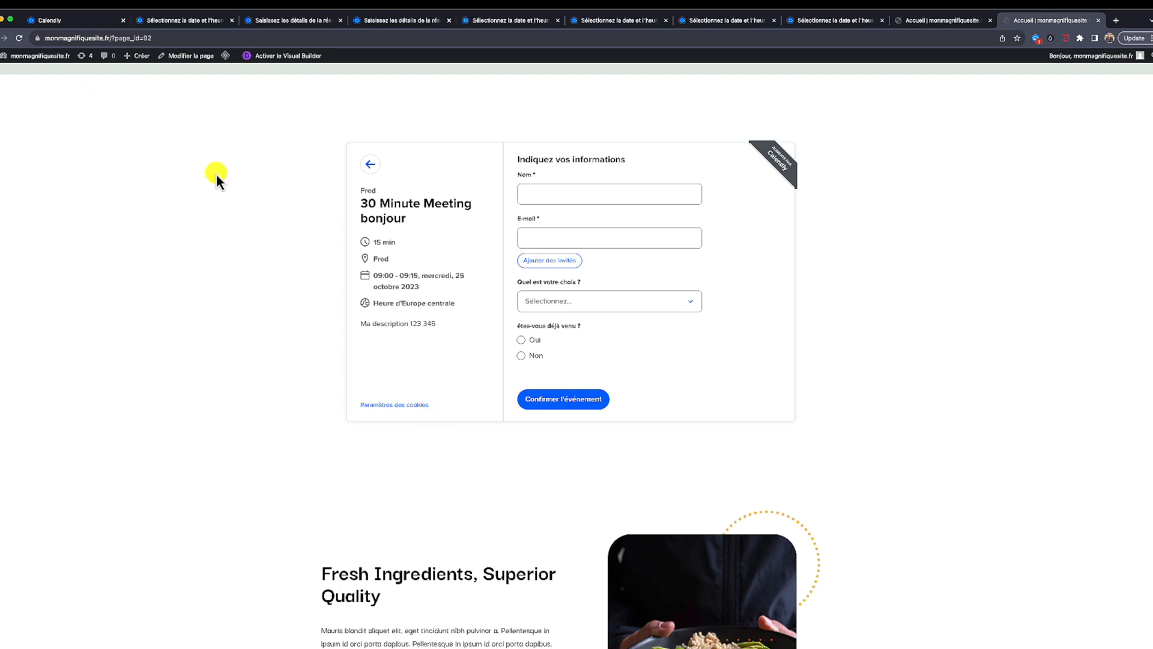
scroll(296, 250, "up", 2)
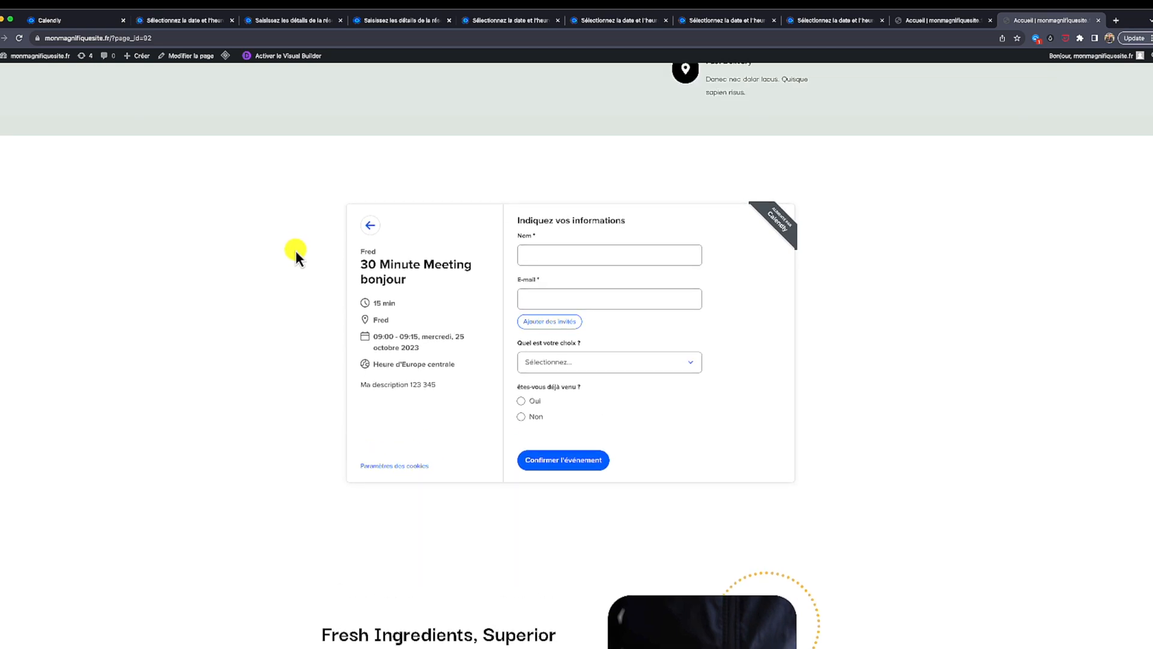
In the Visual Builder, enable the rotating scroll effect on the large poke bowl image in the hero section and save the module
key("ctrl+shift+Tab")
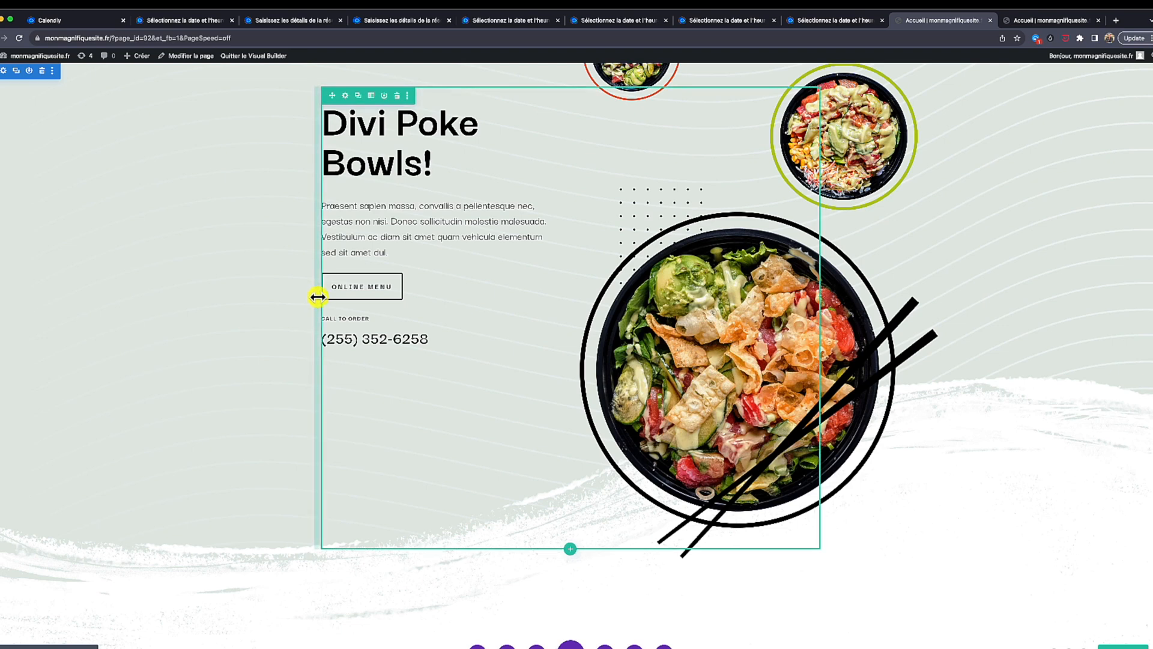
left_click_drag(318, 297, 325, 294)
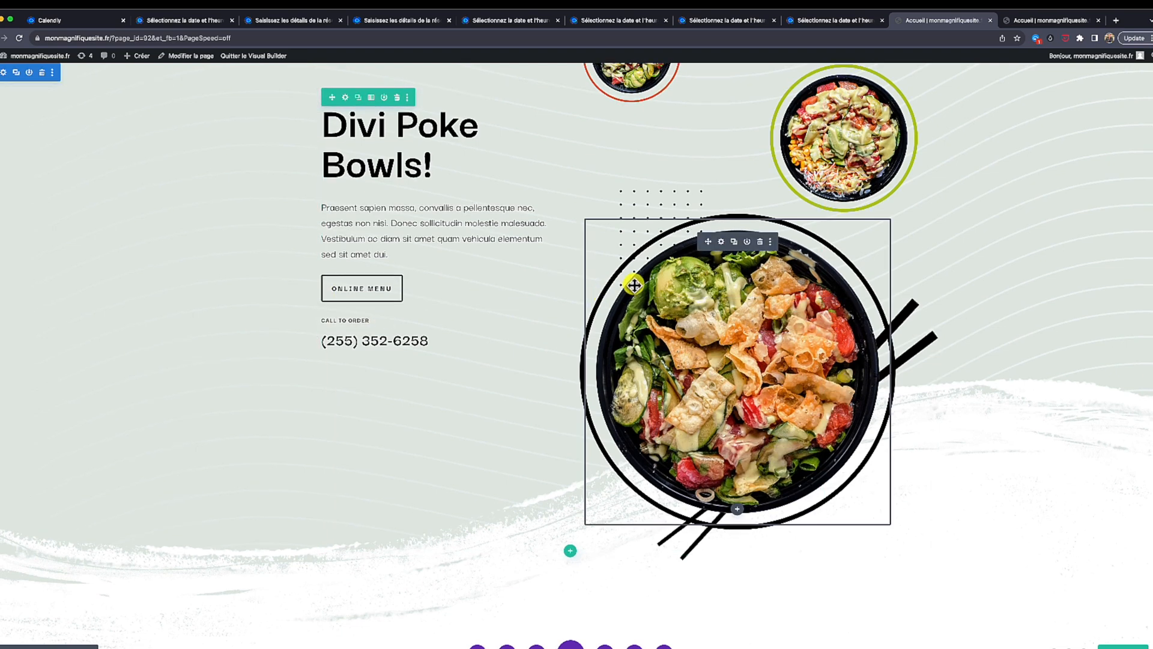
left_click(723, 242)
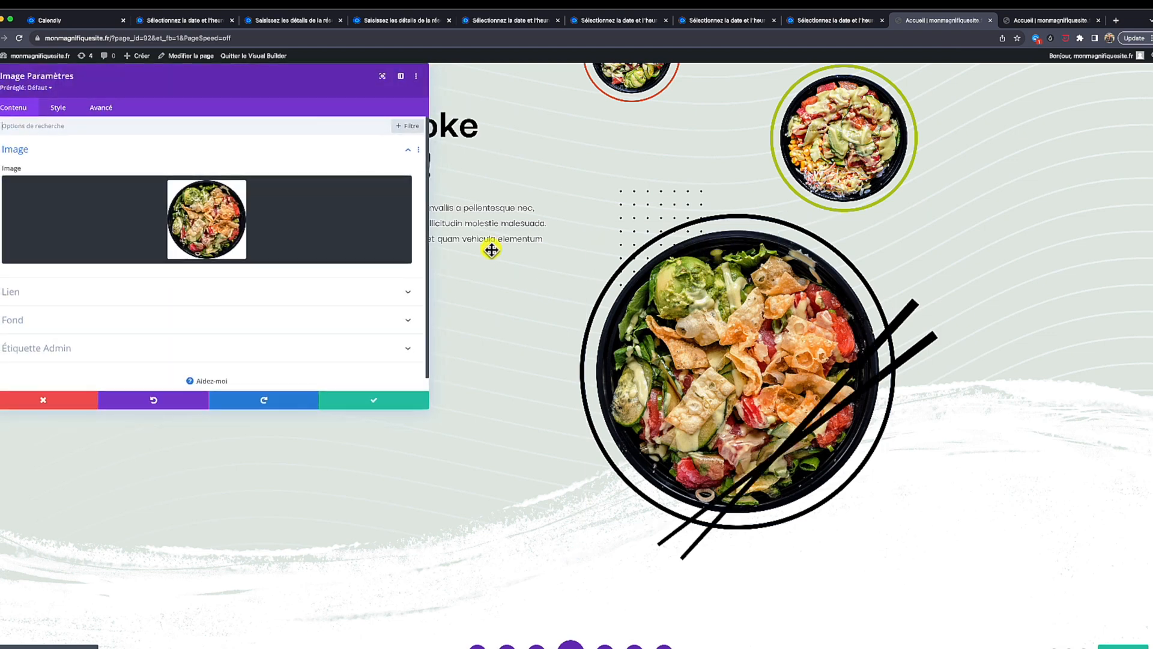
left_click(101, 109)
left_click(42, 349)
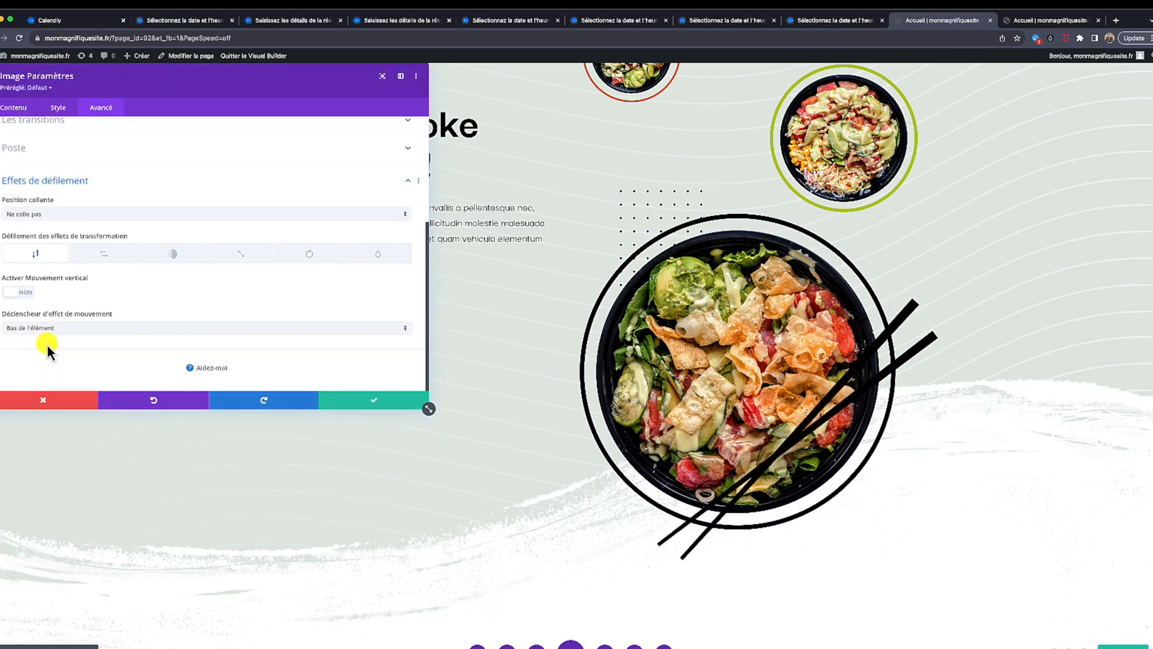
left_click(291, 264)
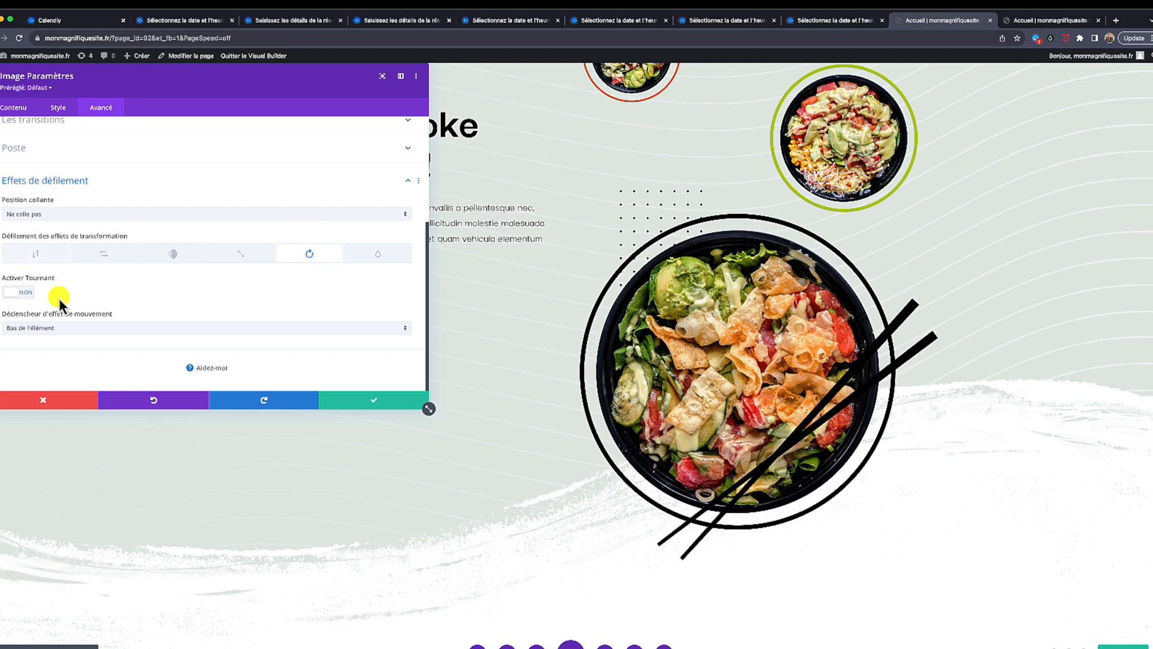
left_click(24, 292)
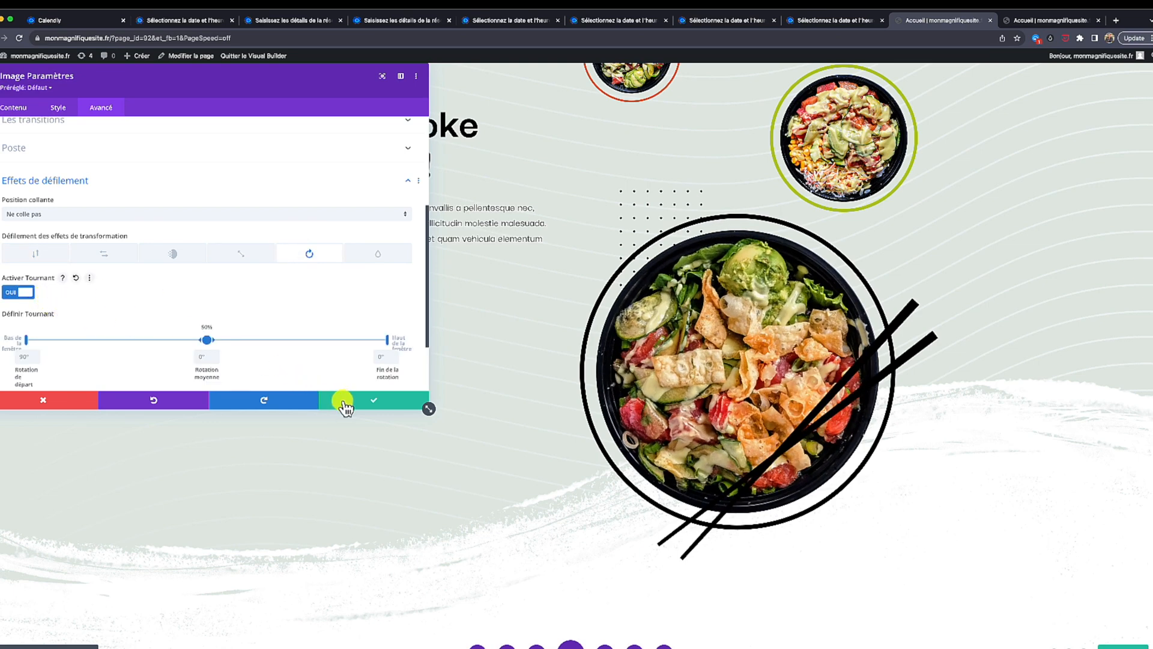
left_click(341, 401)
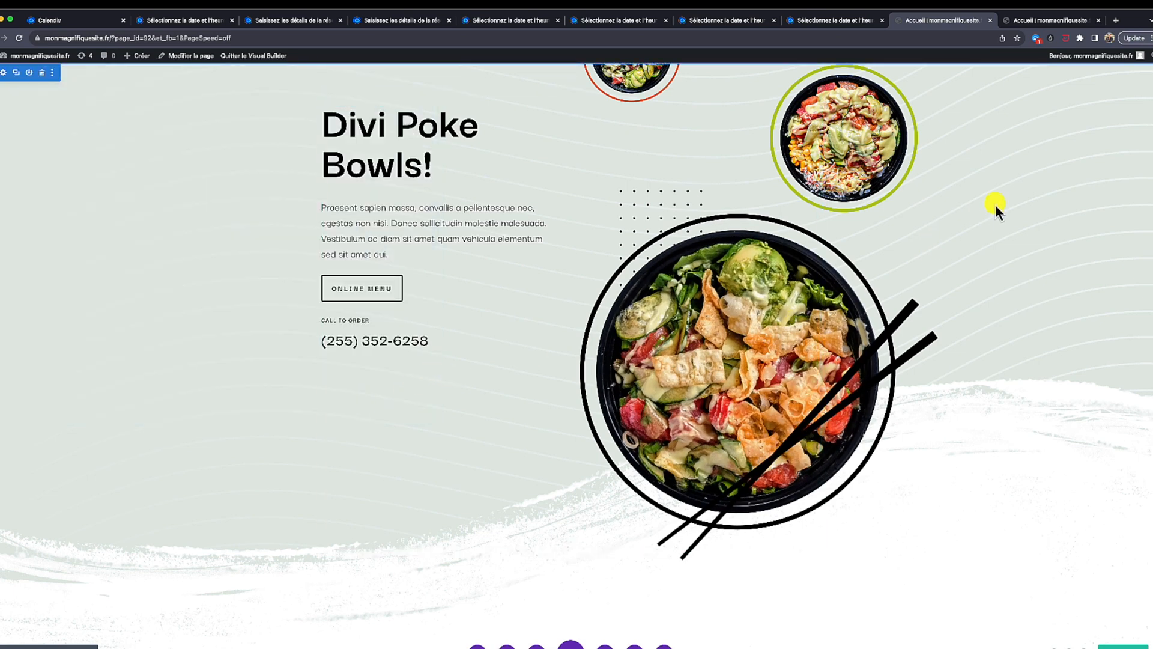
Examine how the large hero bowl image rotates while moving between the hero and the sections below it
scroll(1011, 185, "down", 3)
scroll(1001, 221, "down", 5)
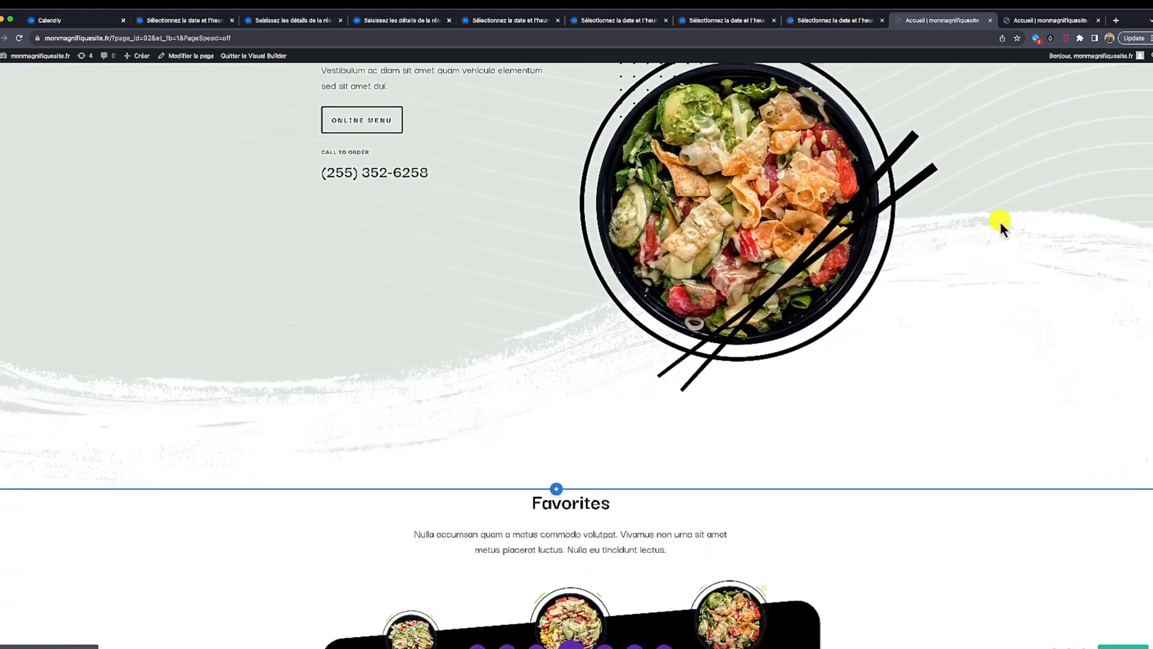
scroll(997, 237, "up", 4)
scroll(997, 237, "up", 3)
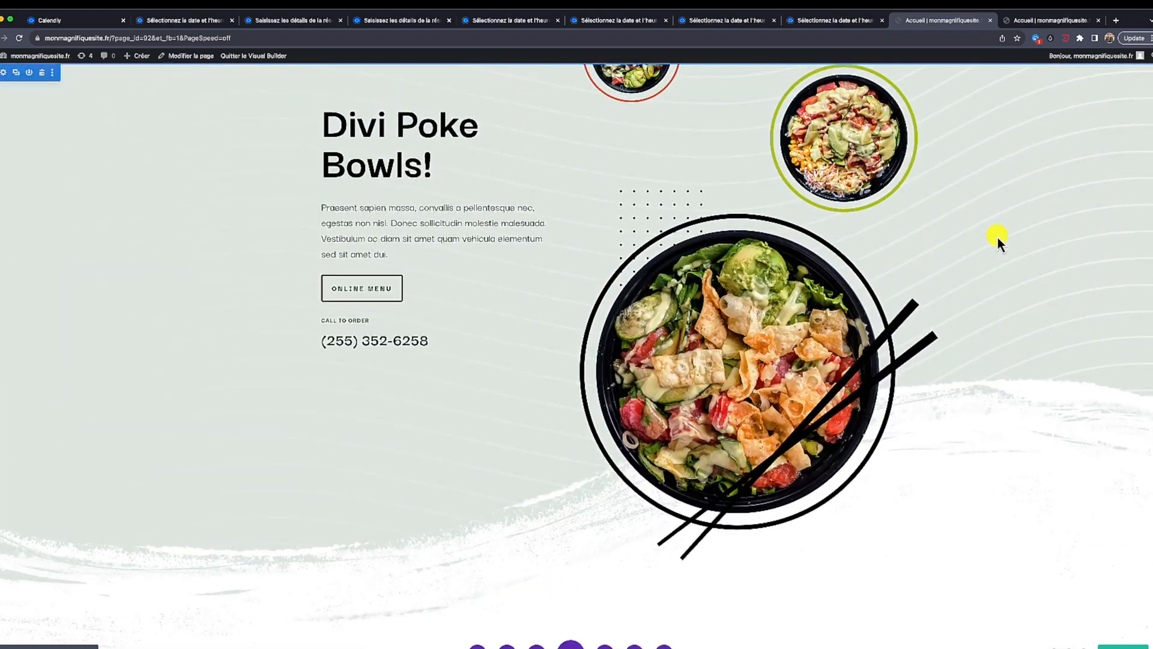
scroll(997, 237, "down", 3)
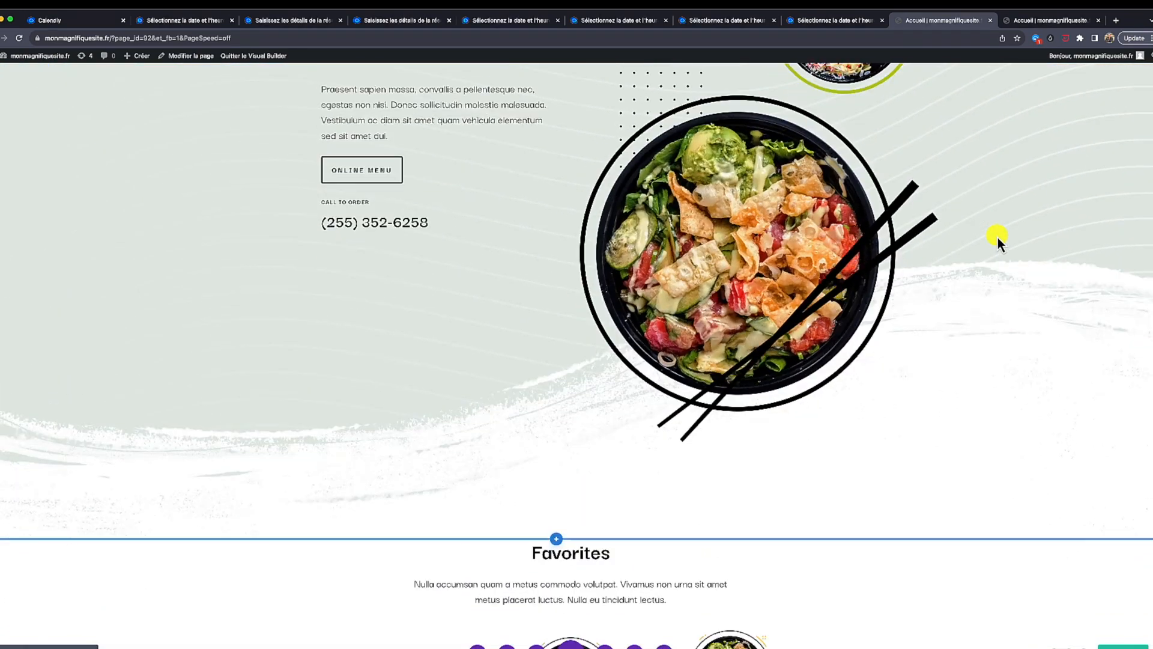
scroll(355, 476, "up", 2)
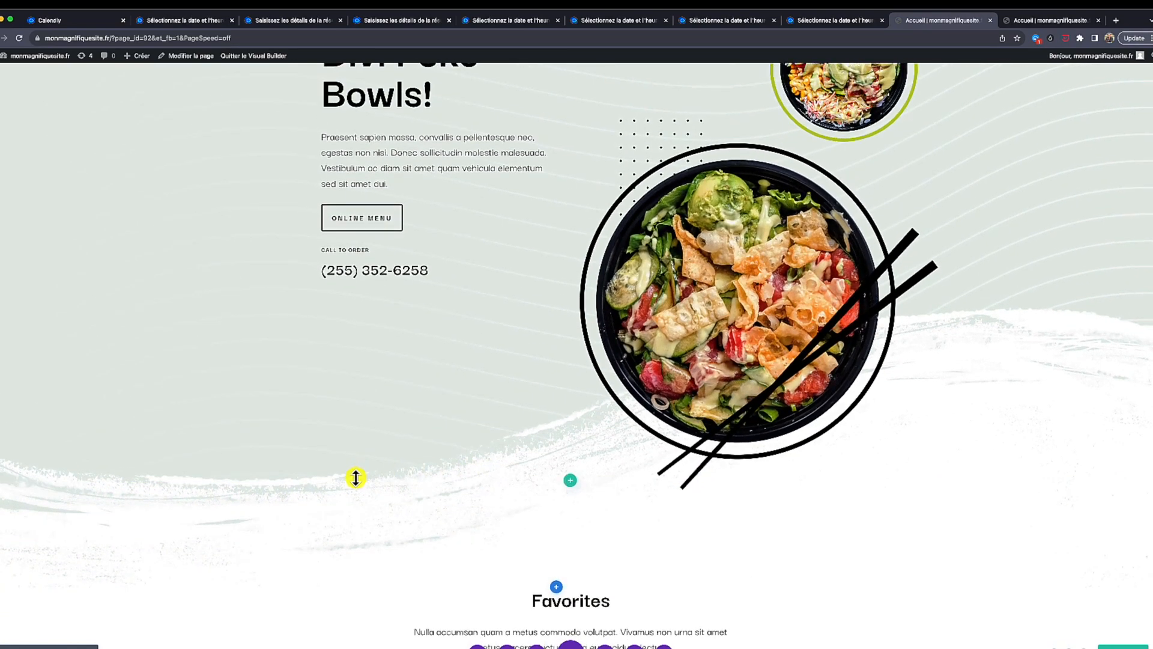
scroll(368, 558, "down", 4)
scroll(197, 560, "down", 5)
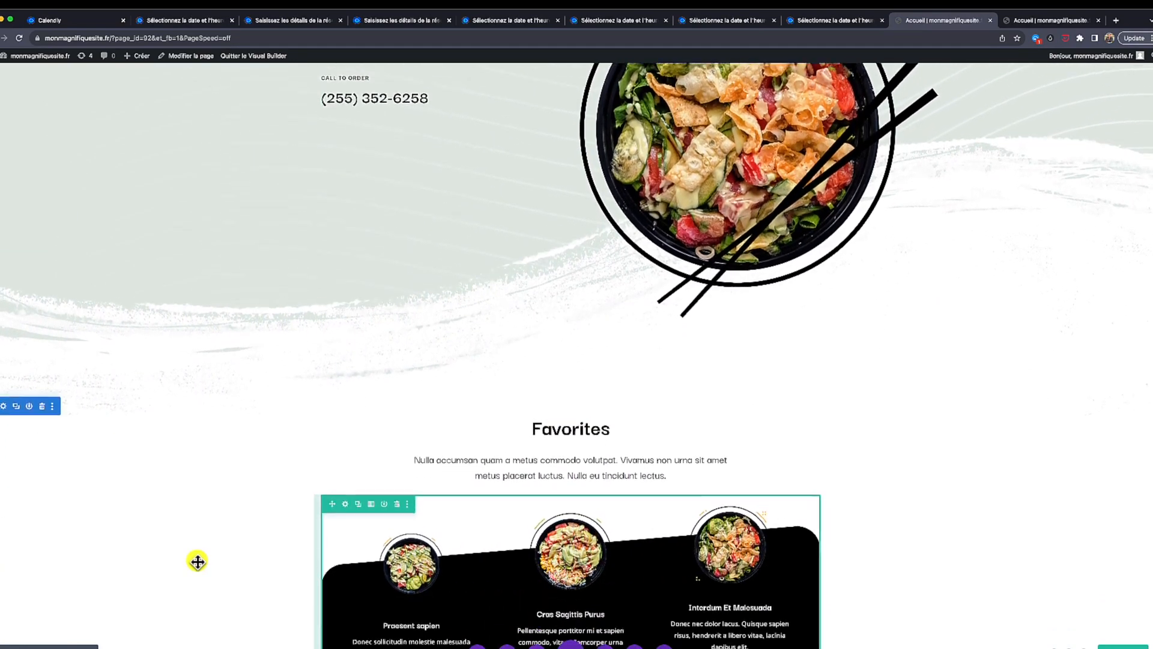
scroll(198, 561, "down", 2)
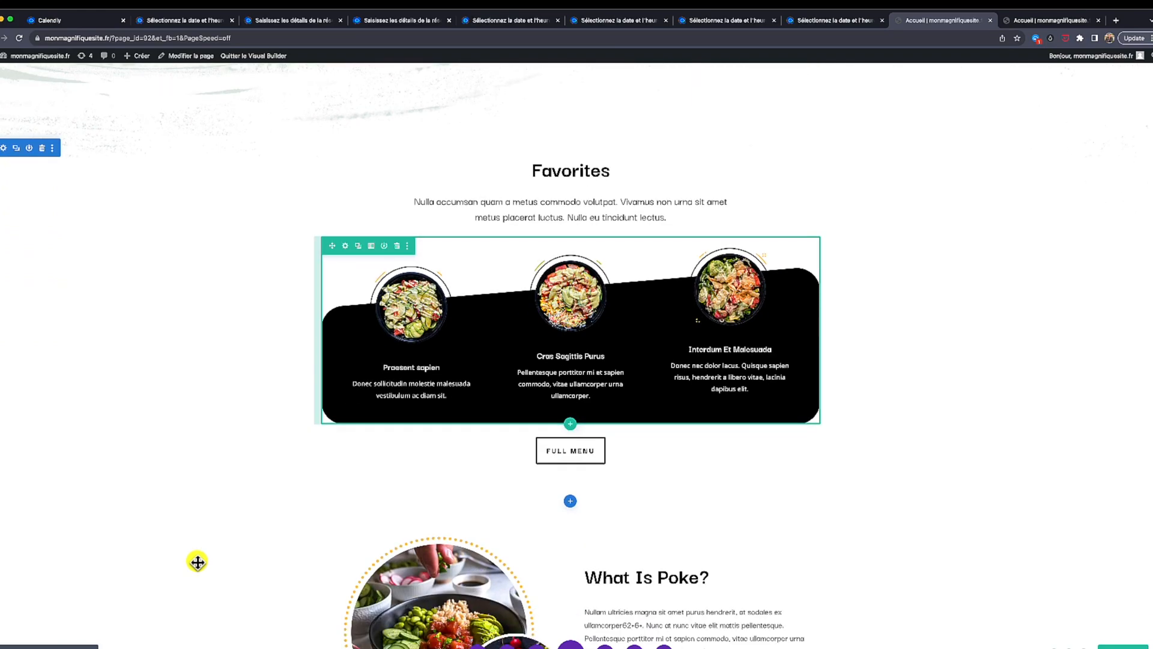
scroll(197, 561, "up", 5)
scroll(197, 560, "down", 3)
scroll(197, 560, "down", 4)
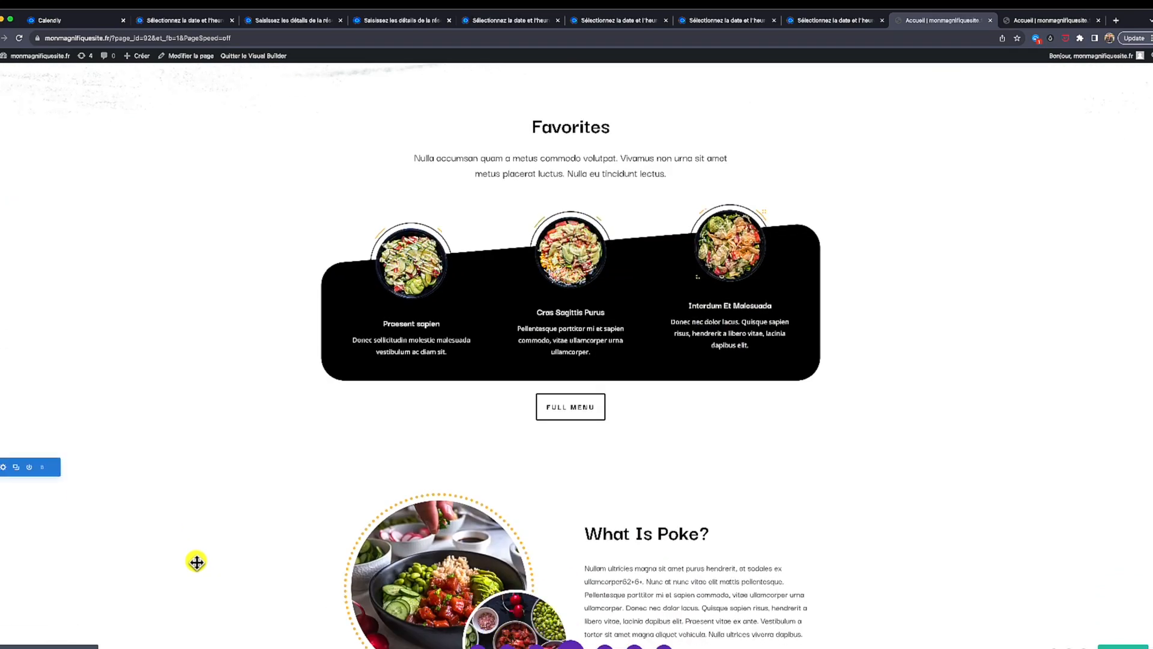
scroll(193, 560, "up", 10)
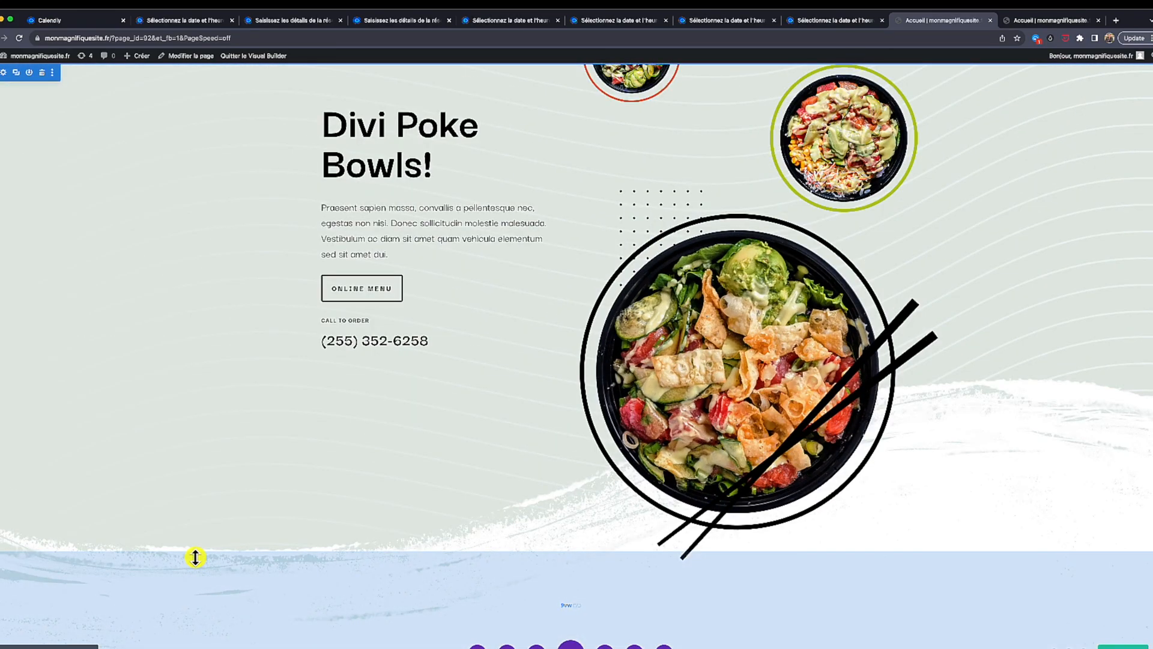